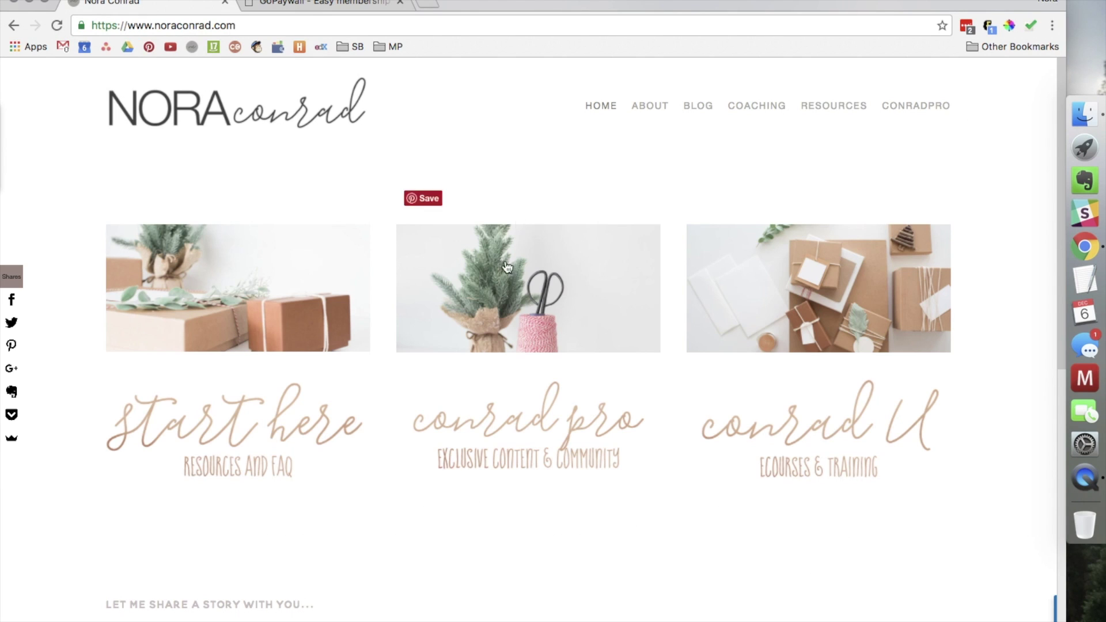
- Open the site's ConradPRO membership page and look through its introduction, content sections and FAQ
left_click(915, 112)
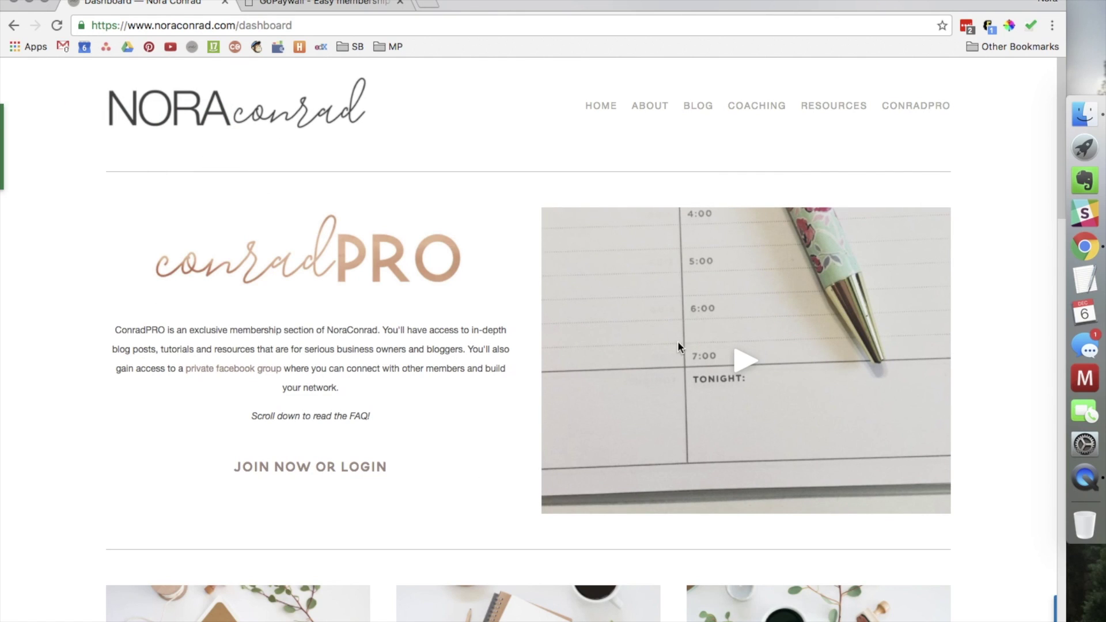
scroll(462, 350, "down", 3)
scroll(468, 353, "up", 3)
scroll(408, 465, "down", 6)
scroll(474, 441, "down", 6)
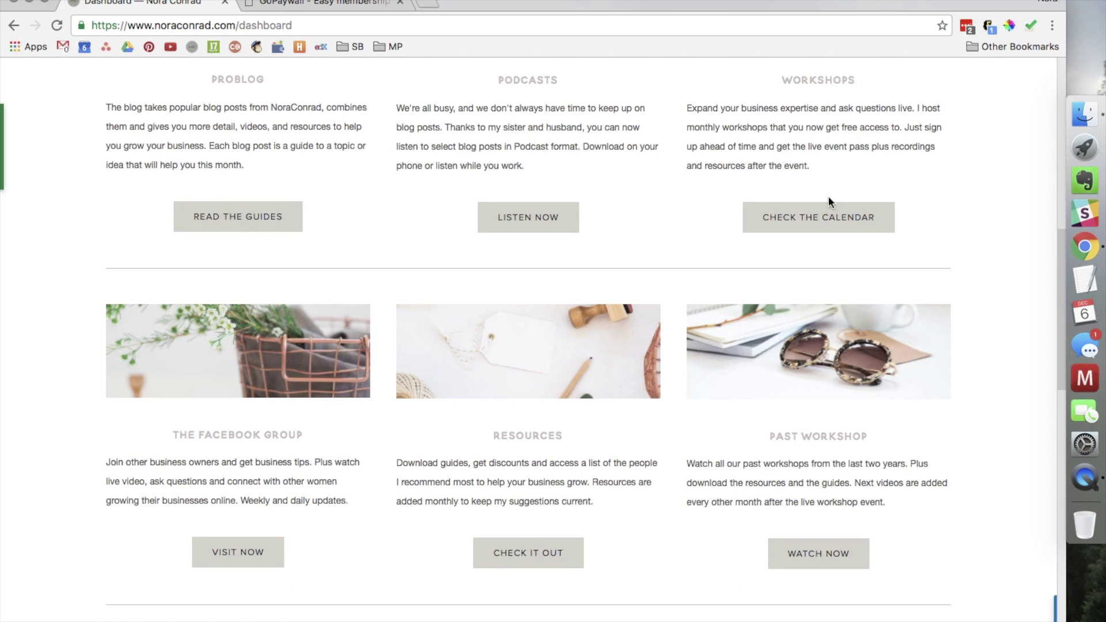
scroll(548, 385, "down", 1)
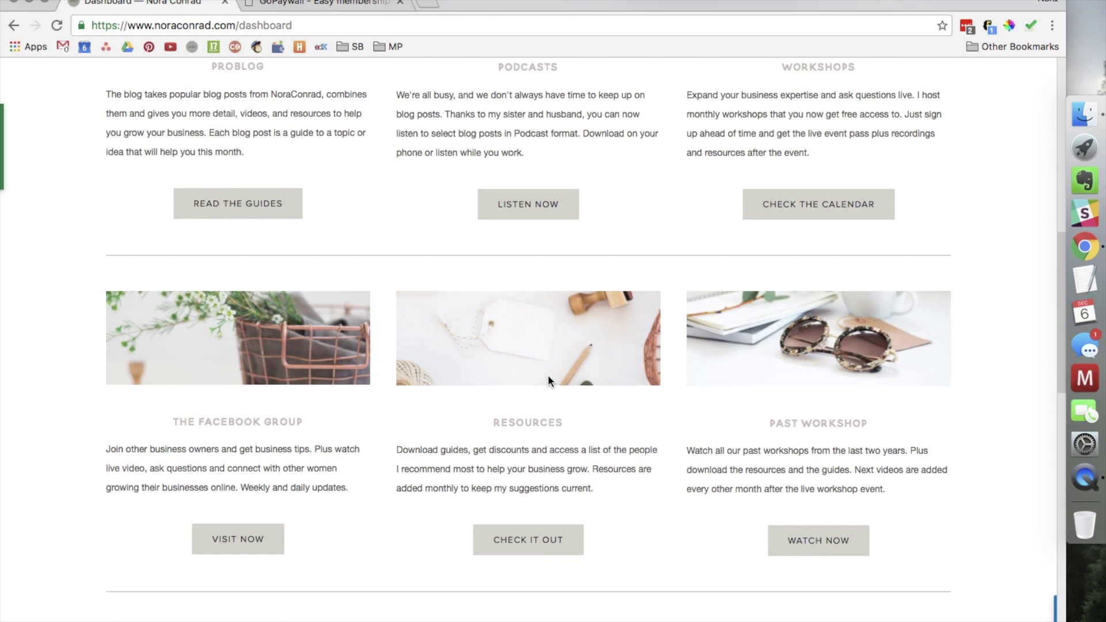
scroll(548, 374, "down", 3)
scroll(547, 375, "down", 5)
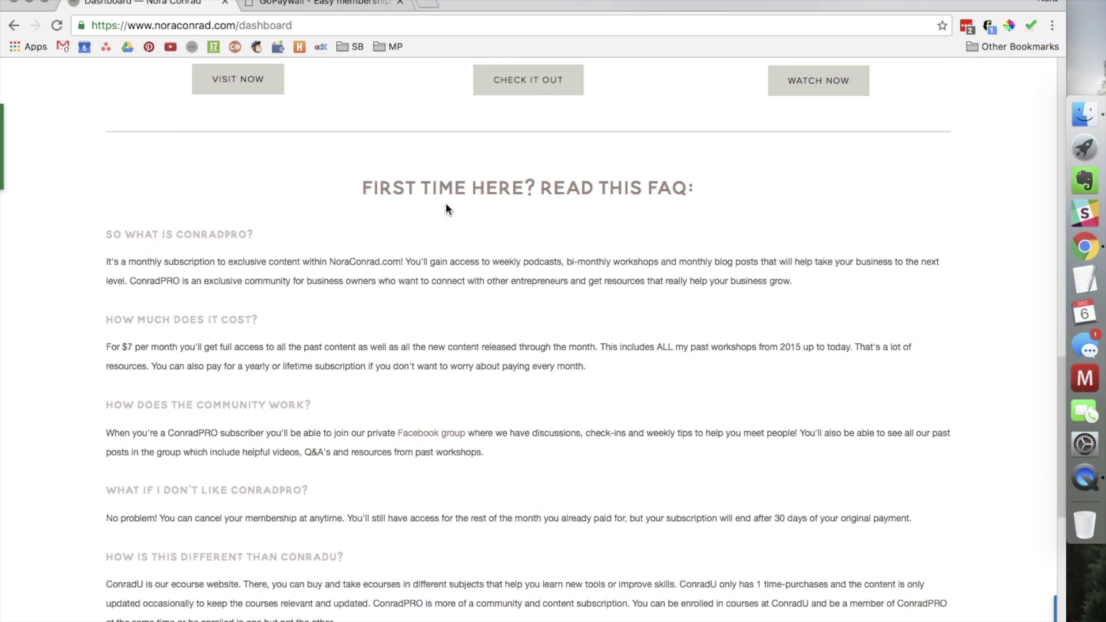
scroll(429, 384, "up", 15)
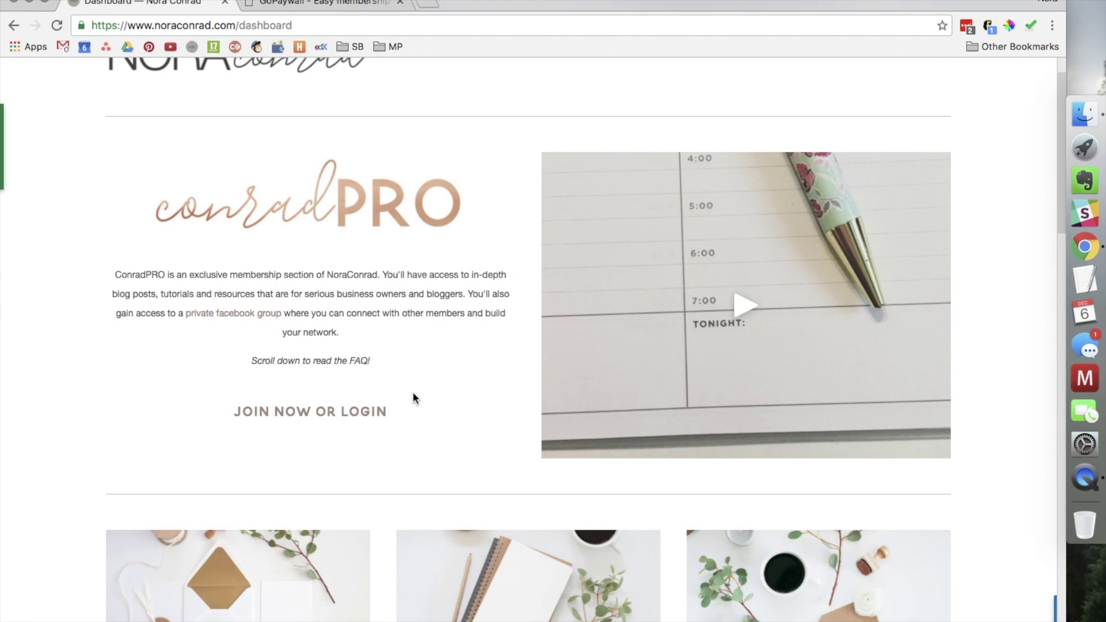
scroll(427, 388, "up", 2)
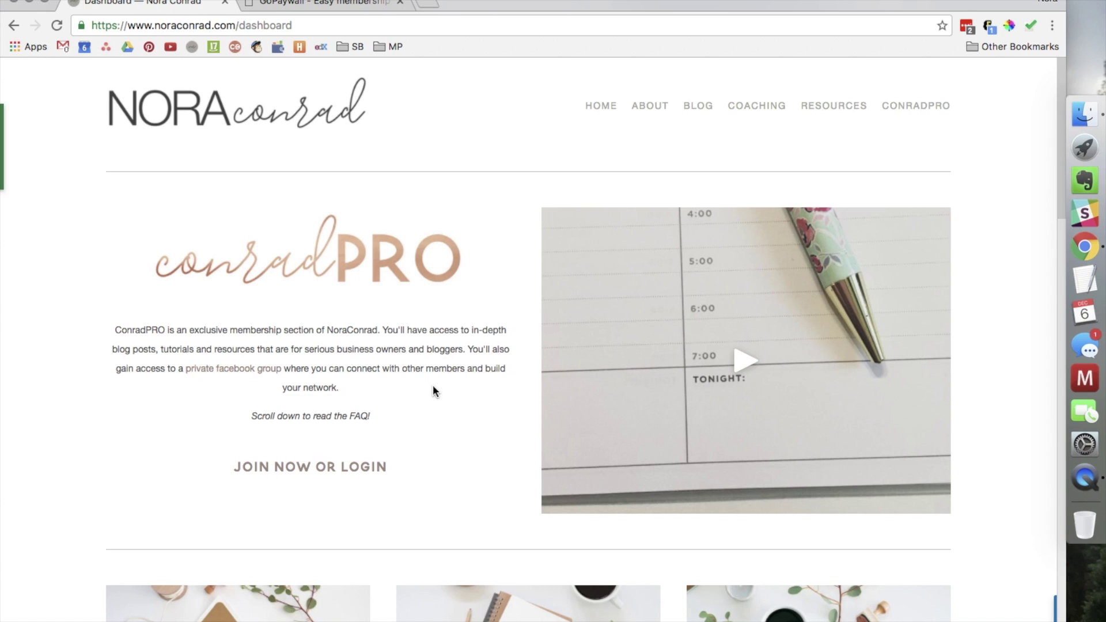
scroll(434, 386, "down", 5)
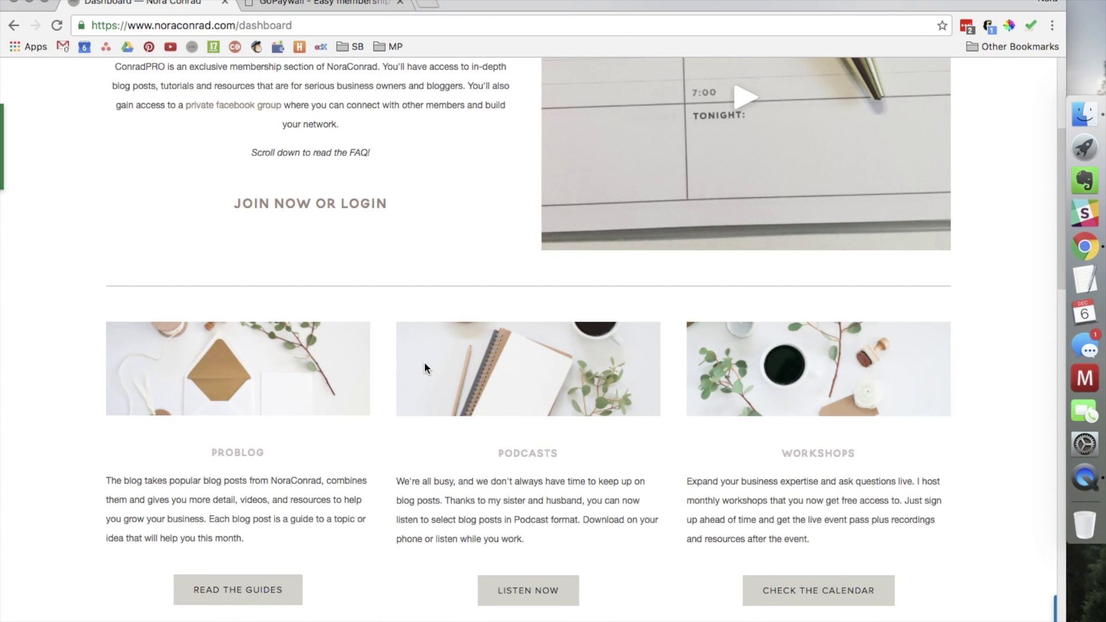
- Open the PROblog guides from the ConradPRO page and examine the member registration form guarding them
left_click(240, 591)
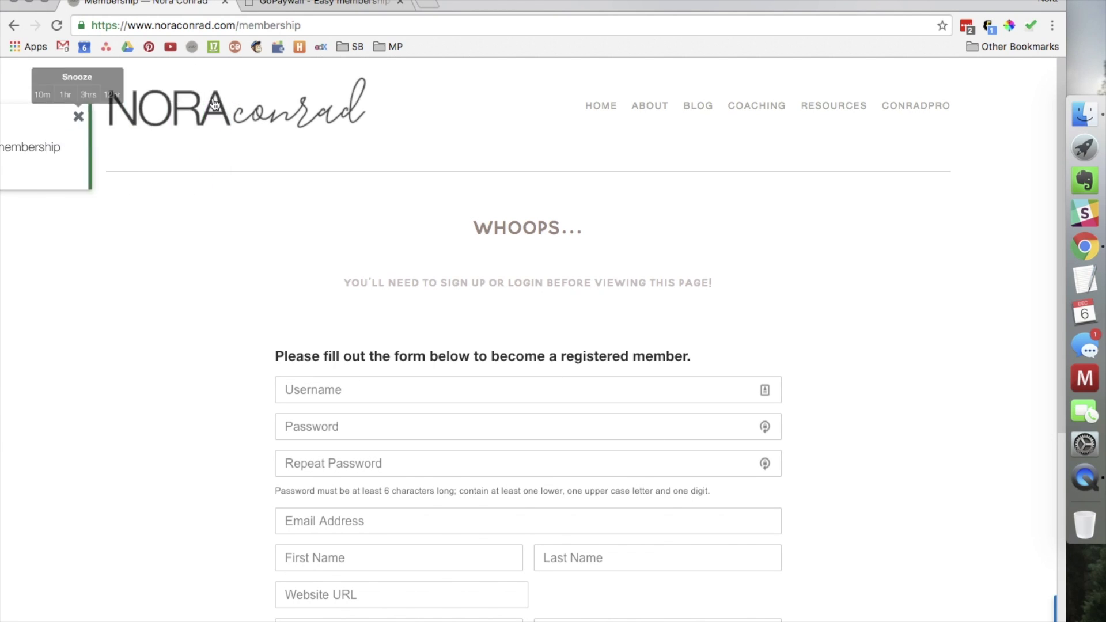
scroll(623, 369, "down", 5)
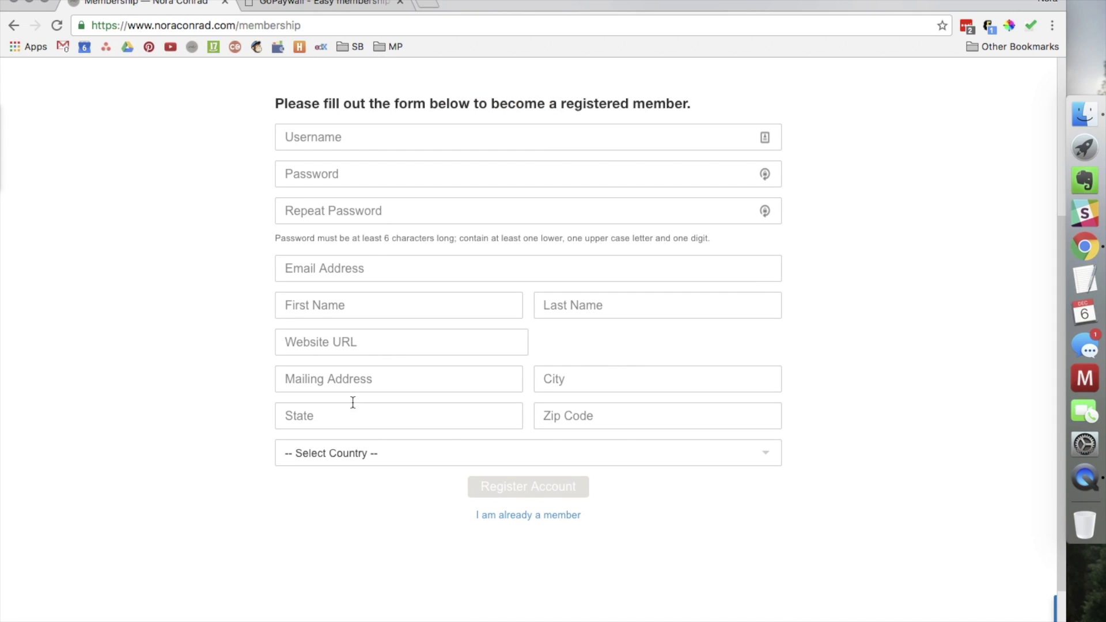
scroll(449, 459, "up", 4)
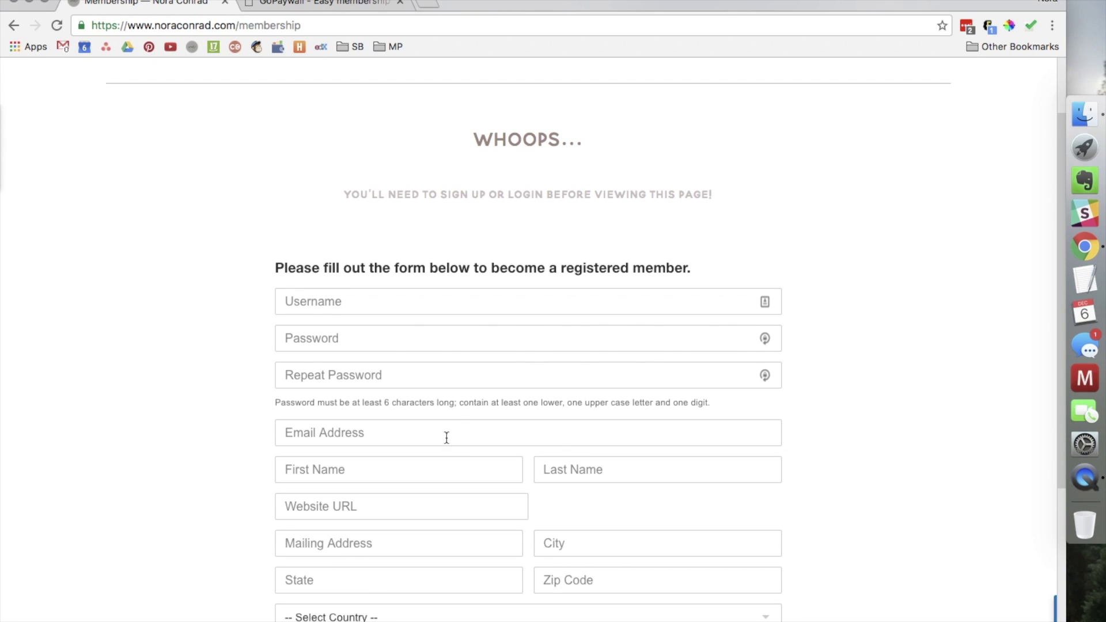
scroll(518, 230, "down", 5)
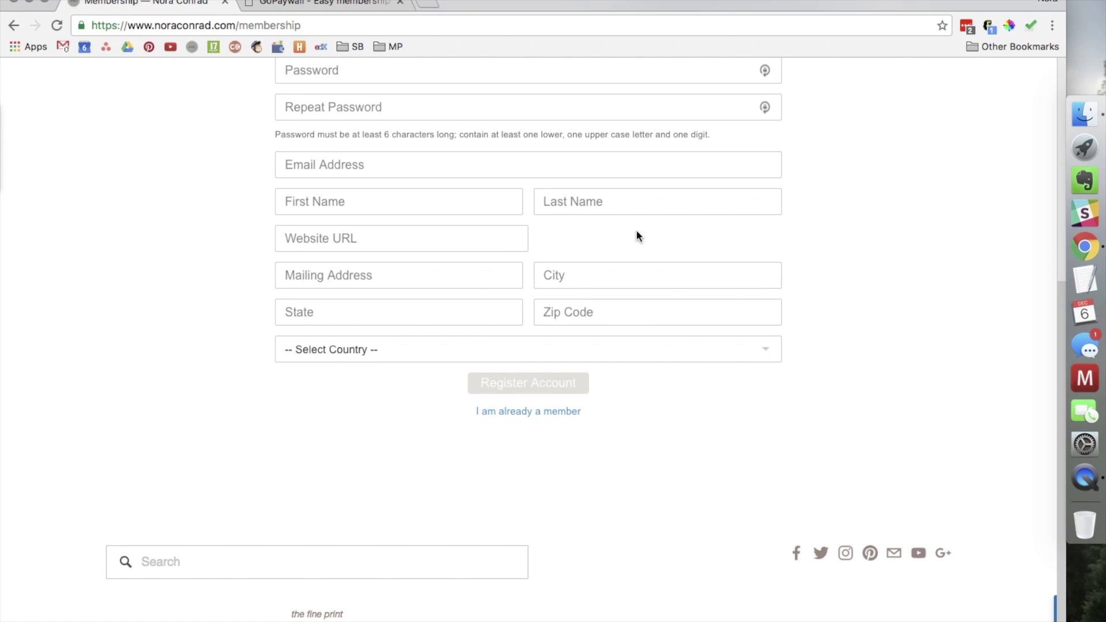
scroll(539, 337, "up", 7)
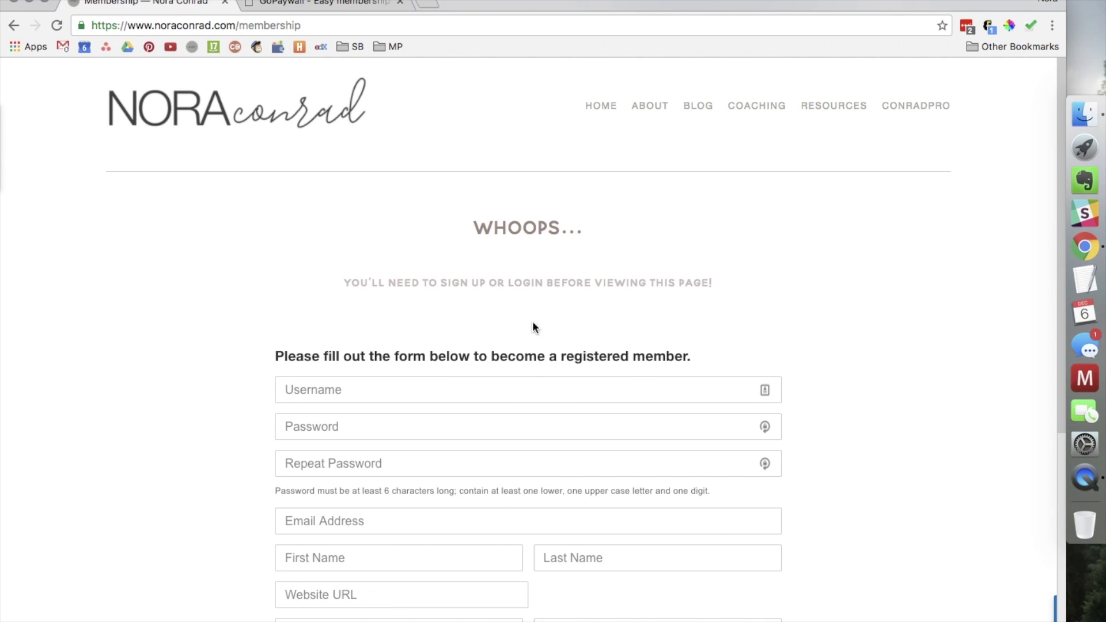
- Open GoPaywall's Squarespace Guide in a new tab and look through its membership setup instructions
left_click(350, 3)
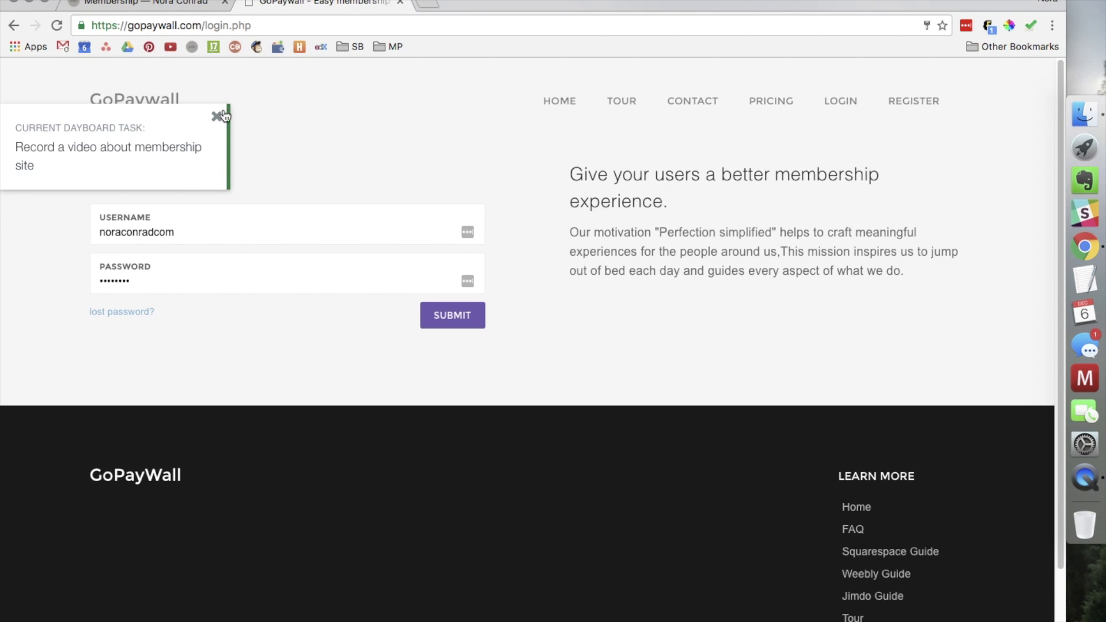
left_click(225, 95)
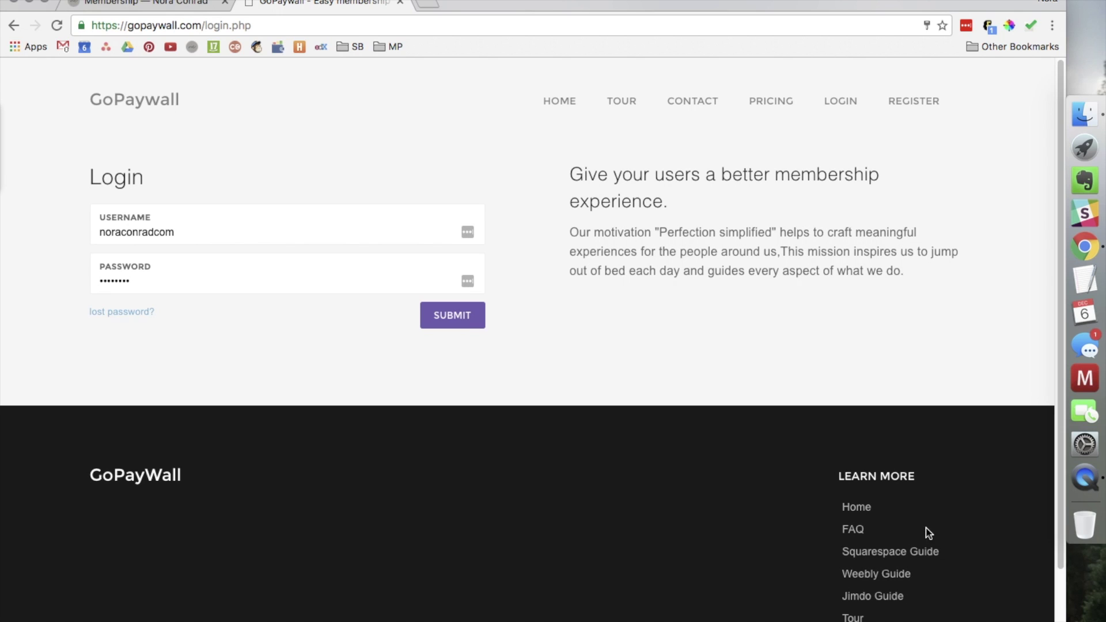
right_click(918, 552)
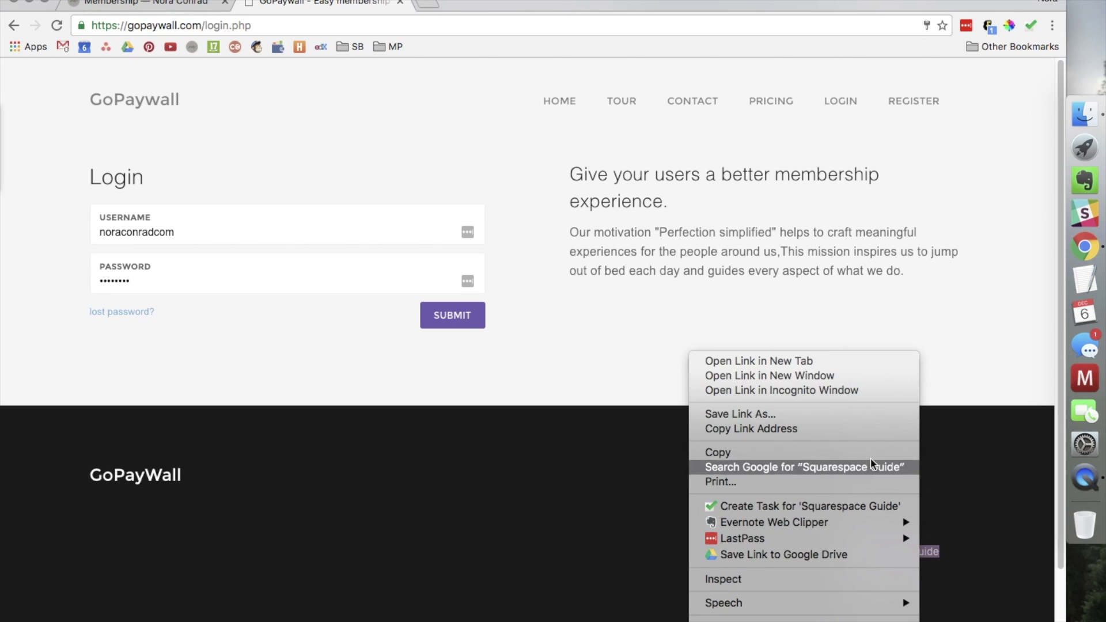
left_click(832, 365)
left_click(461, 4)
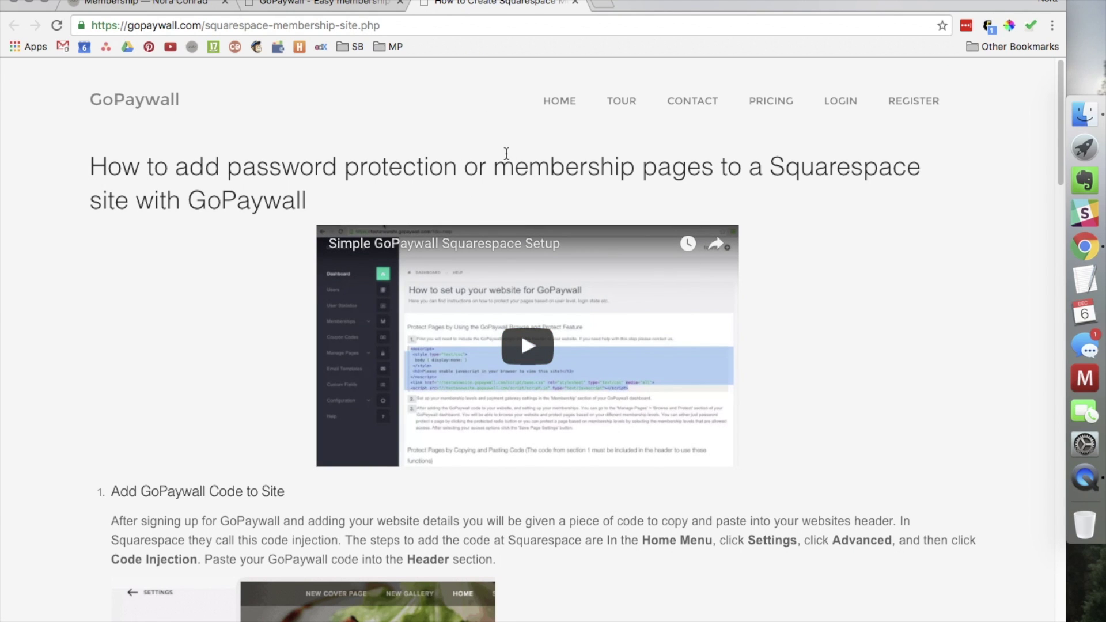
scroll(200, 228, "down", 5)
scroll(191, 243, "down", 20)
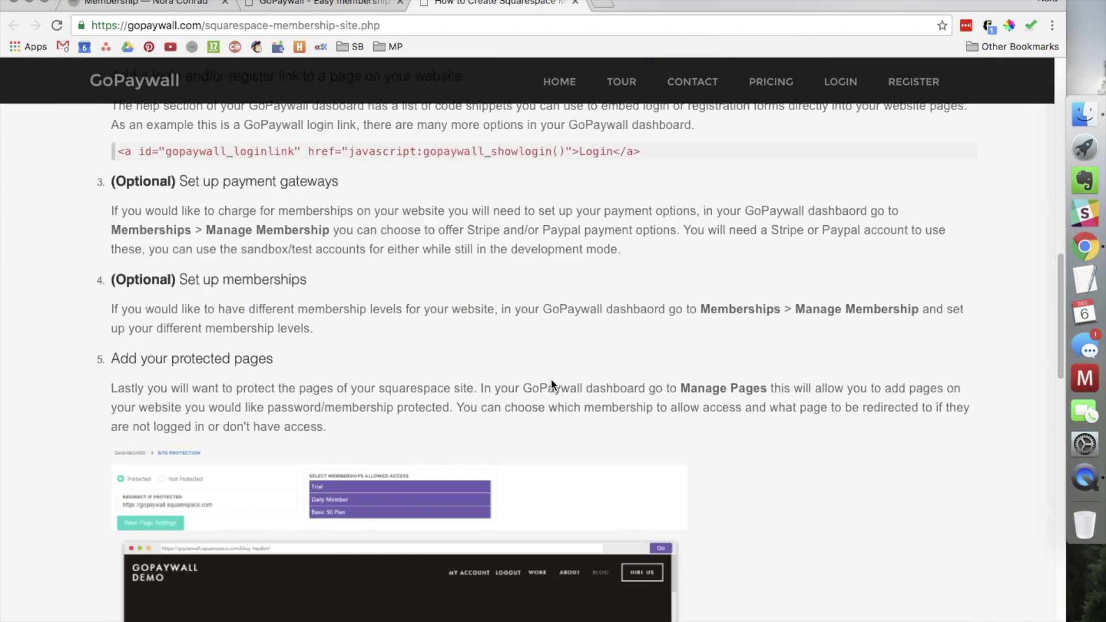
scroll(533, 459, "down", 4)
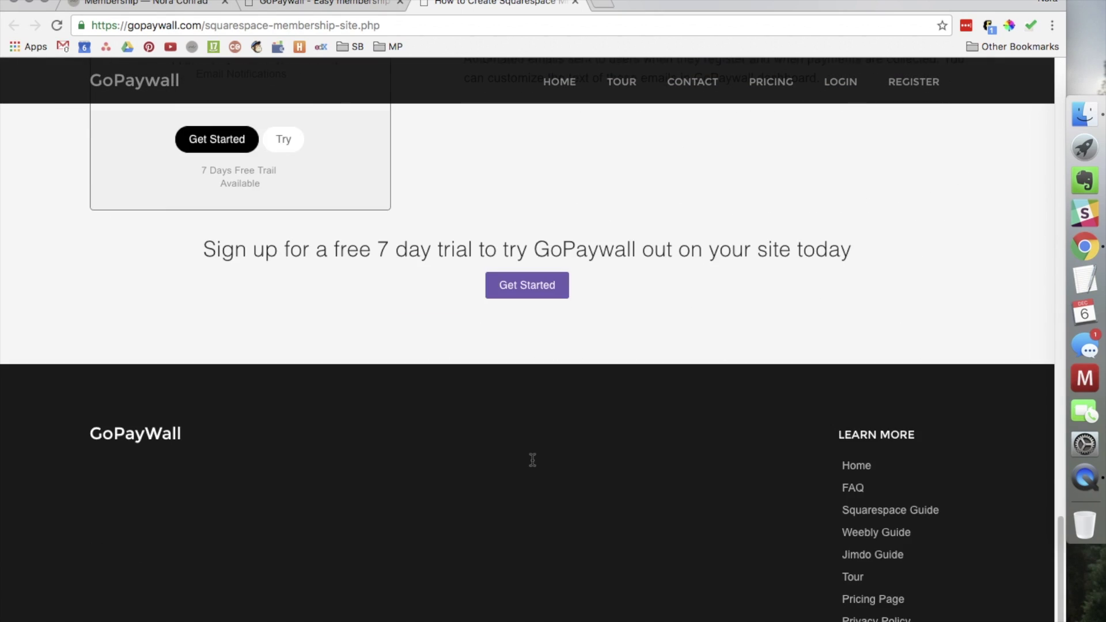
scroll(532, 459, "up", 18)
scroll(532, 459, "up", 15)
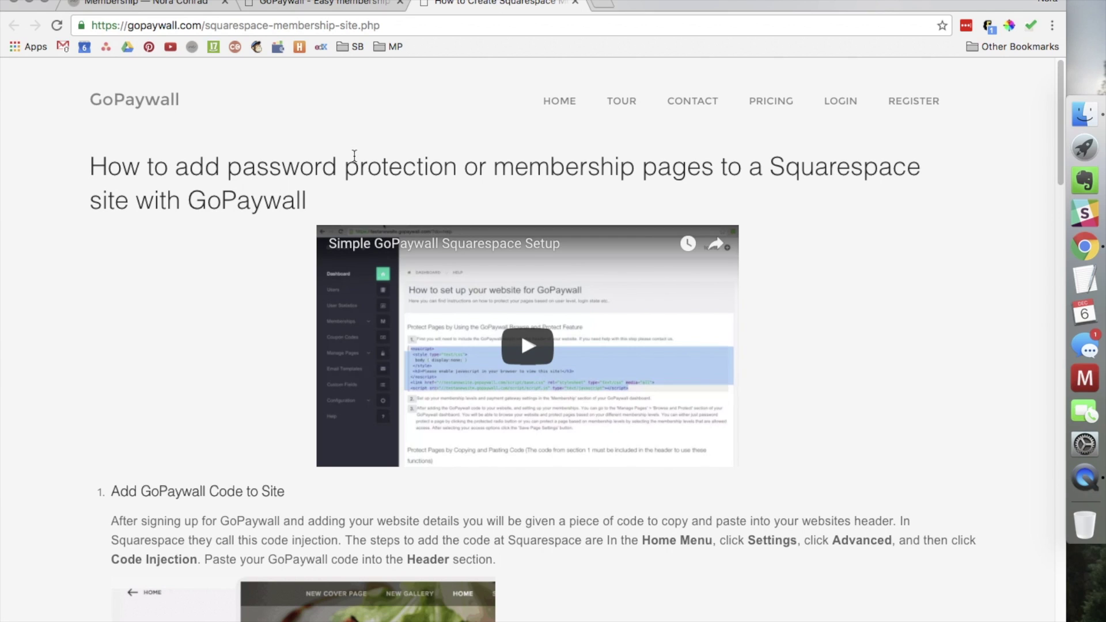
- Log in to GoPaywall with the prefilled account credentials and dismiss the LastPass offer to remember the password
key("ctrl+shift+Tab")
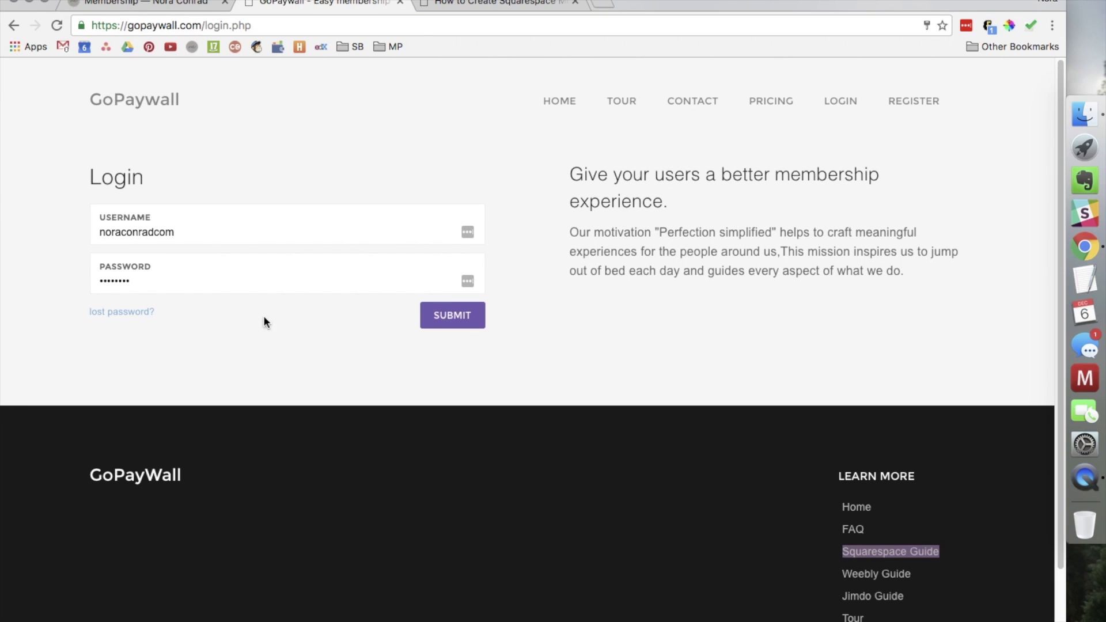
left_click(452, 315)
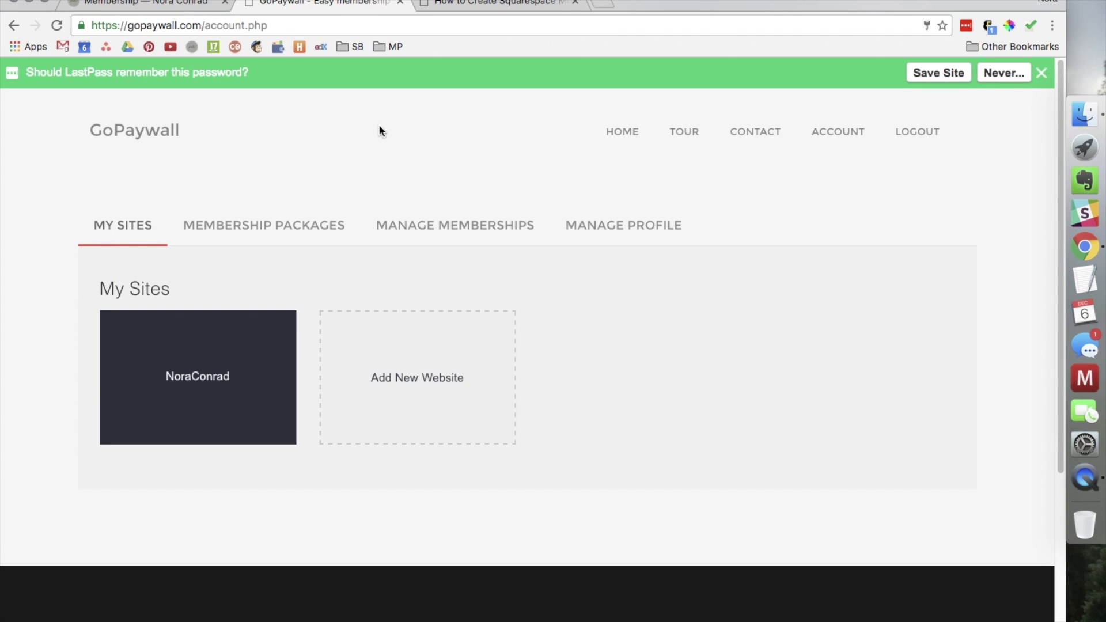
left_click(1041, 72)
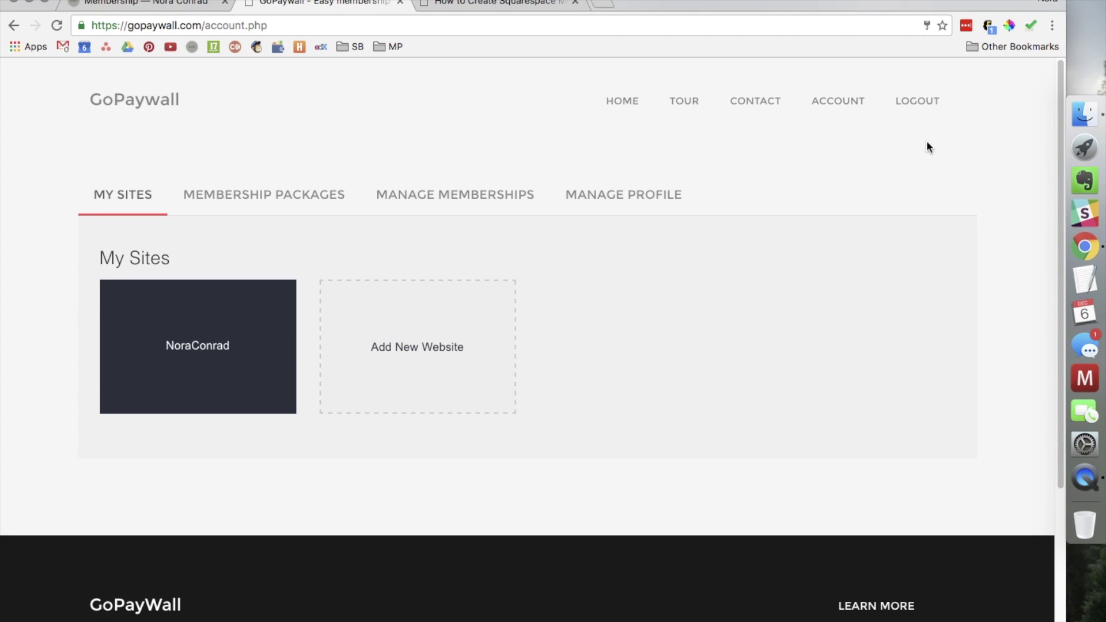
- View GoPaywall's own membership packages, and open the dashboard of the existing website under My Sites
left_click(264, 202)
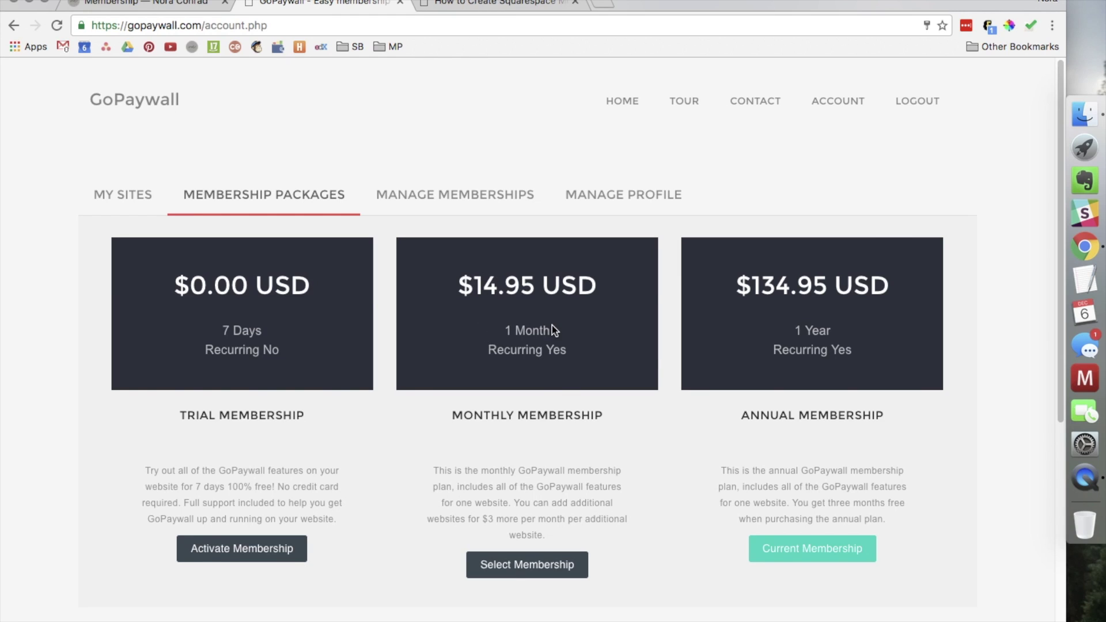
left_click(132, 192)
left_click(212, 329)
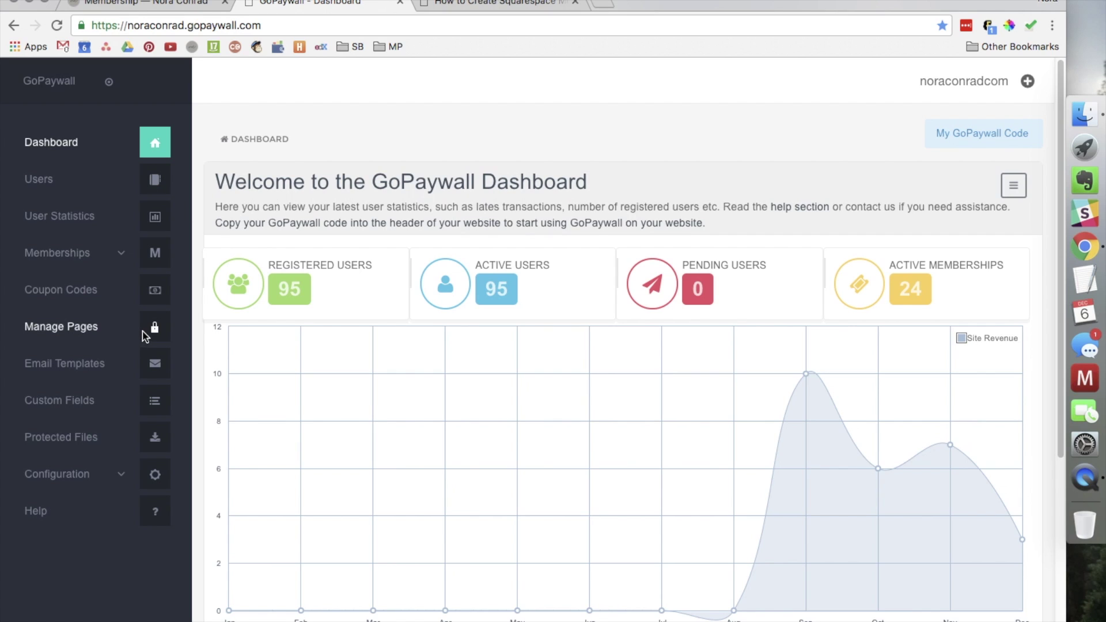
- Open the site's Manage Memberships page and examine the titles, prices and descriptions of the existing membership packages
left_click(102, 264)
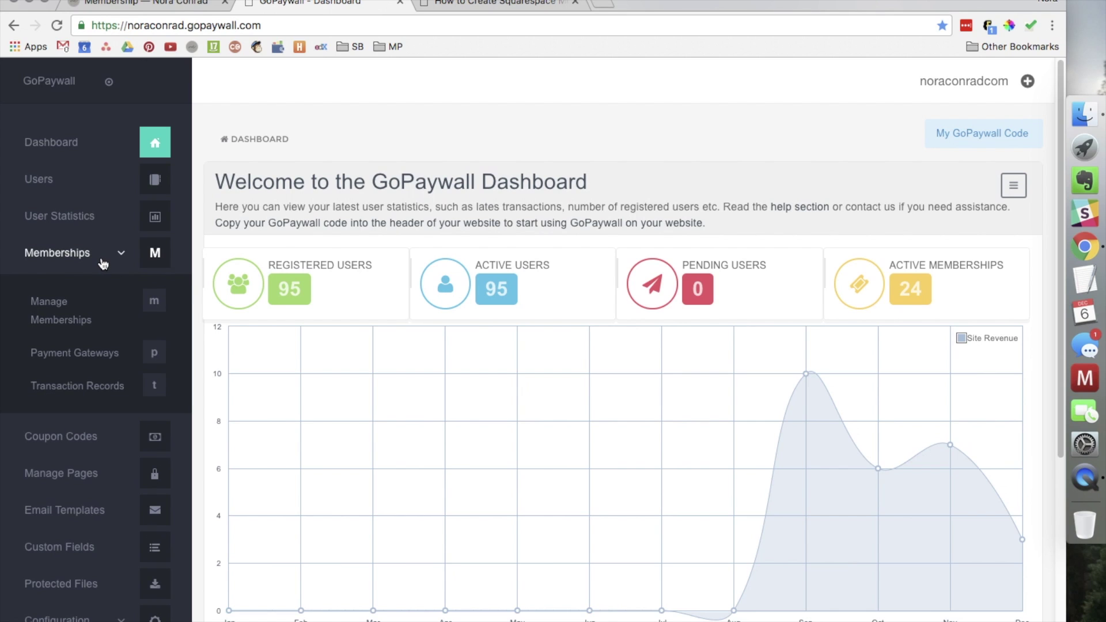
left_click(69, 320)
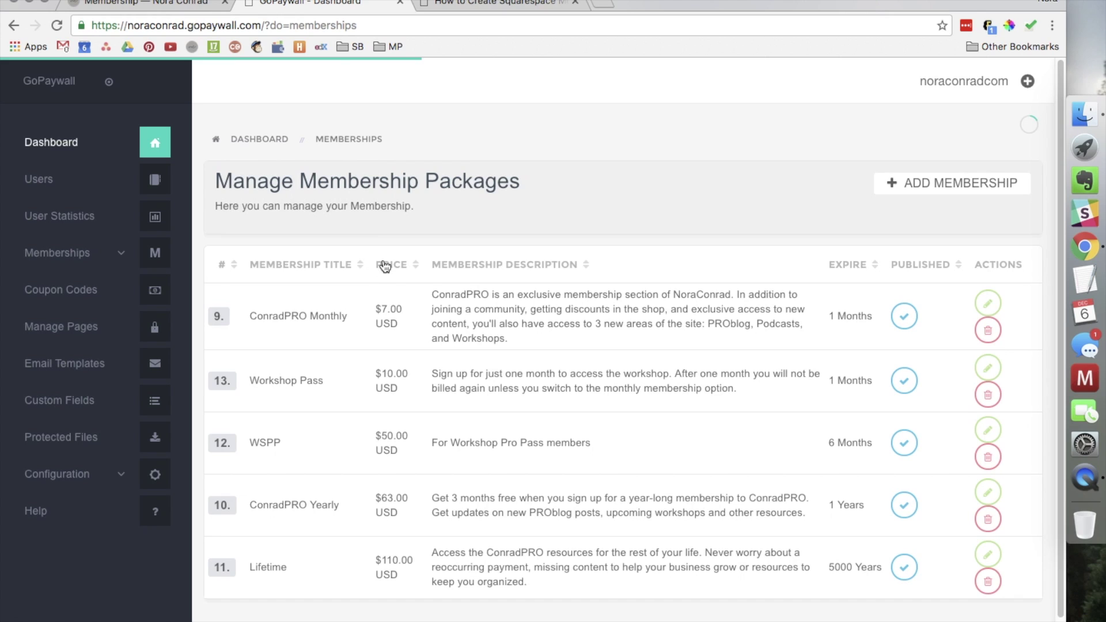
scroll(404, 277, "down", 1)
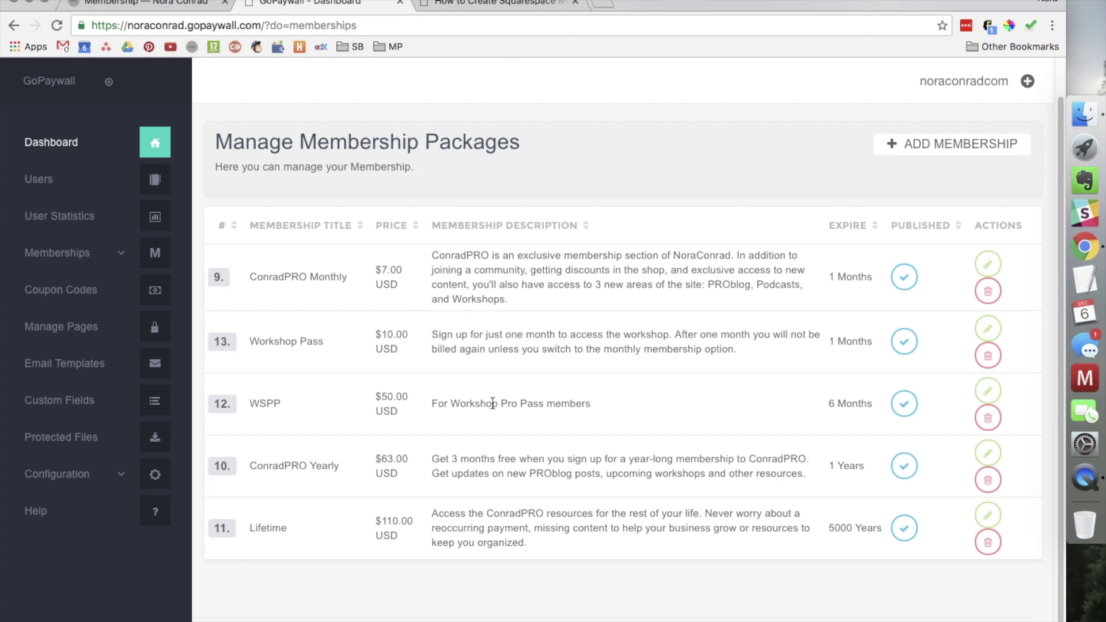
mouse_move(251, 277)
left_mouse_down()
mouse_move(341, 278)
mouse_move(233, 282)
left_mouse_up()
left_click(333, 280)
left_click(266, 283)
left_click_drag(440, 255, 576, 291)
left_click_drag(503, 275, 544, 304)
left_click(544, 304)
- Start adding a new membership package and set its membership period to 4 months
left_click(938, 148)
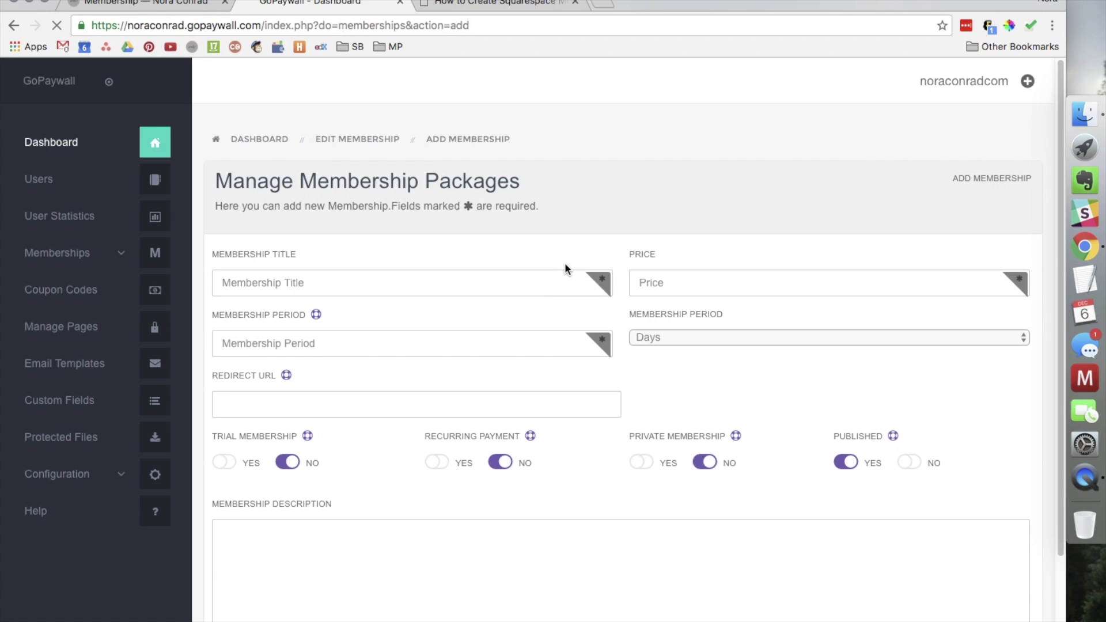
scroll(546, 278, "down", 3)
left_click(683, 165)
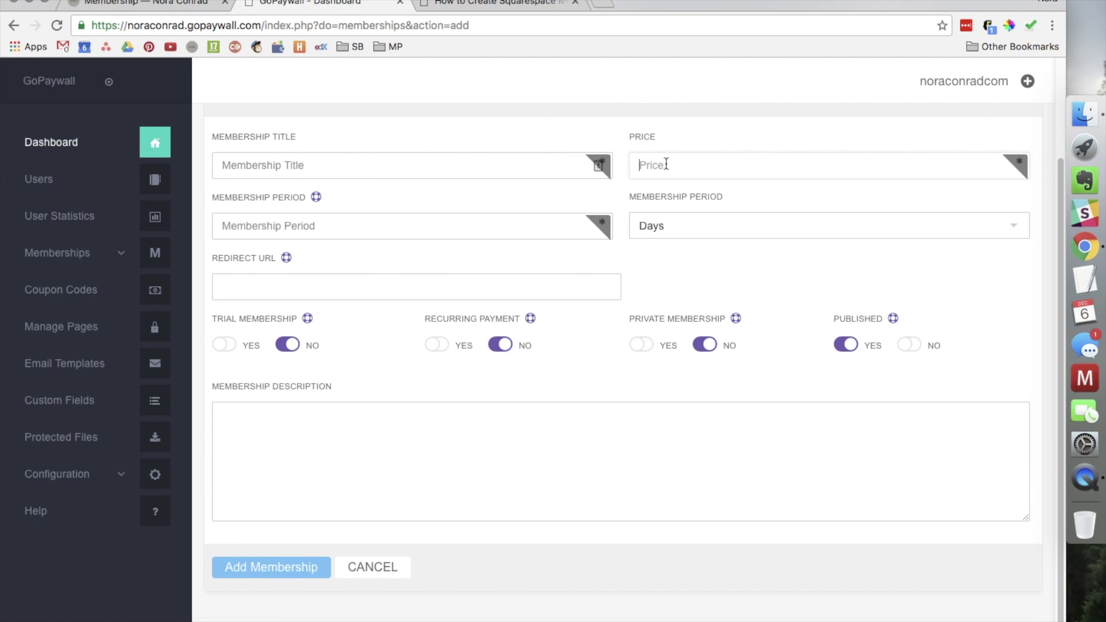
left_click(693, 225)
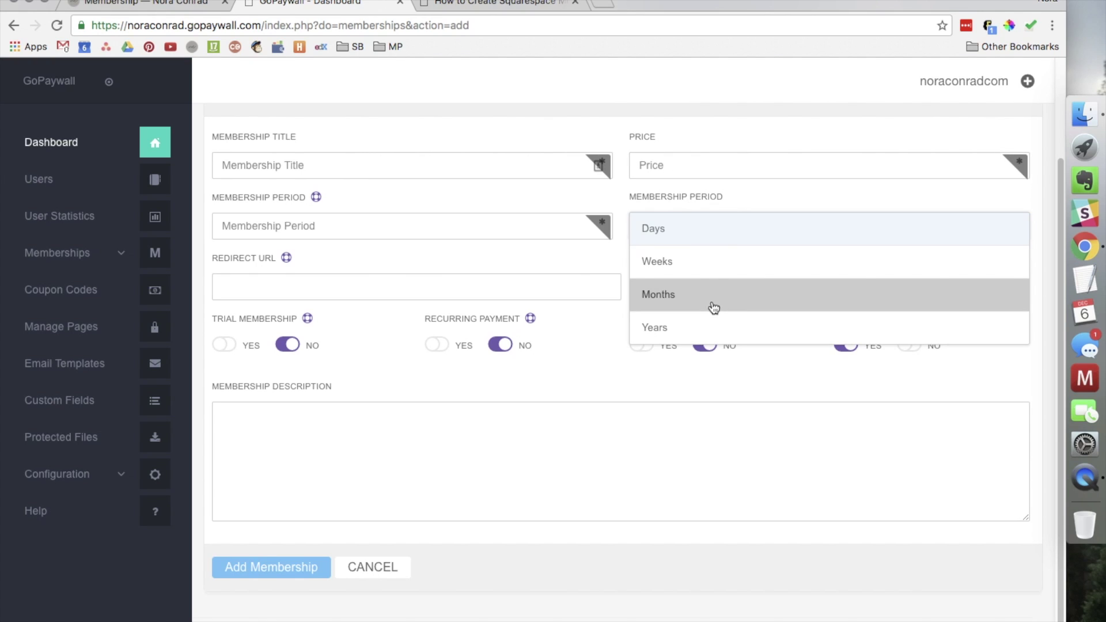
left_click(714, 308)
left_click(702, 235)
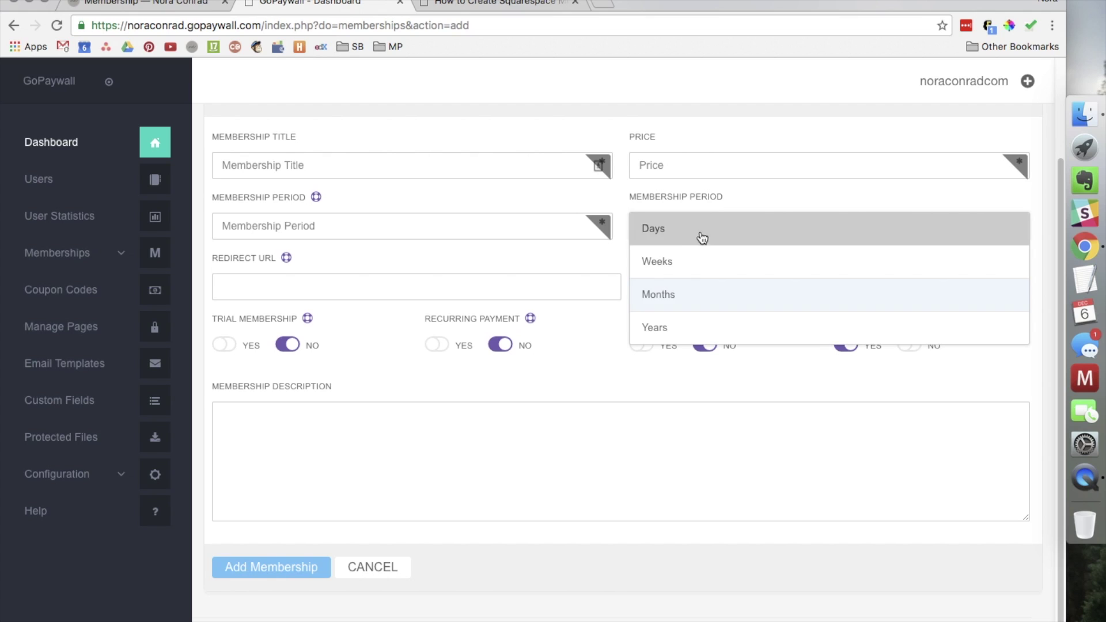
left_click(686, 296)
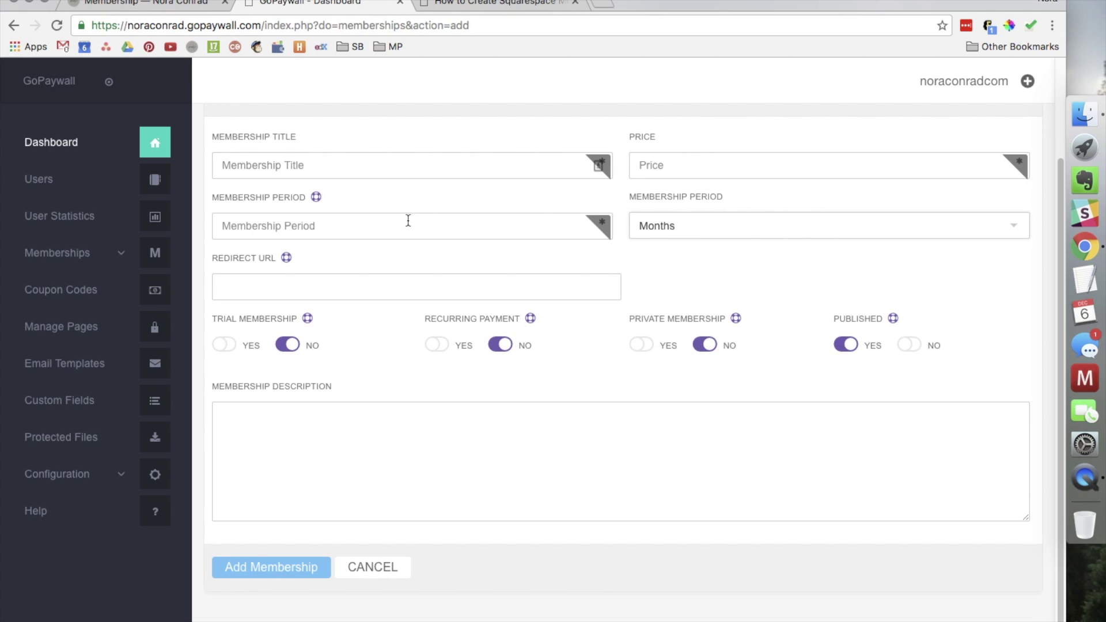
left_click(490, 232)
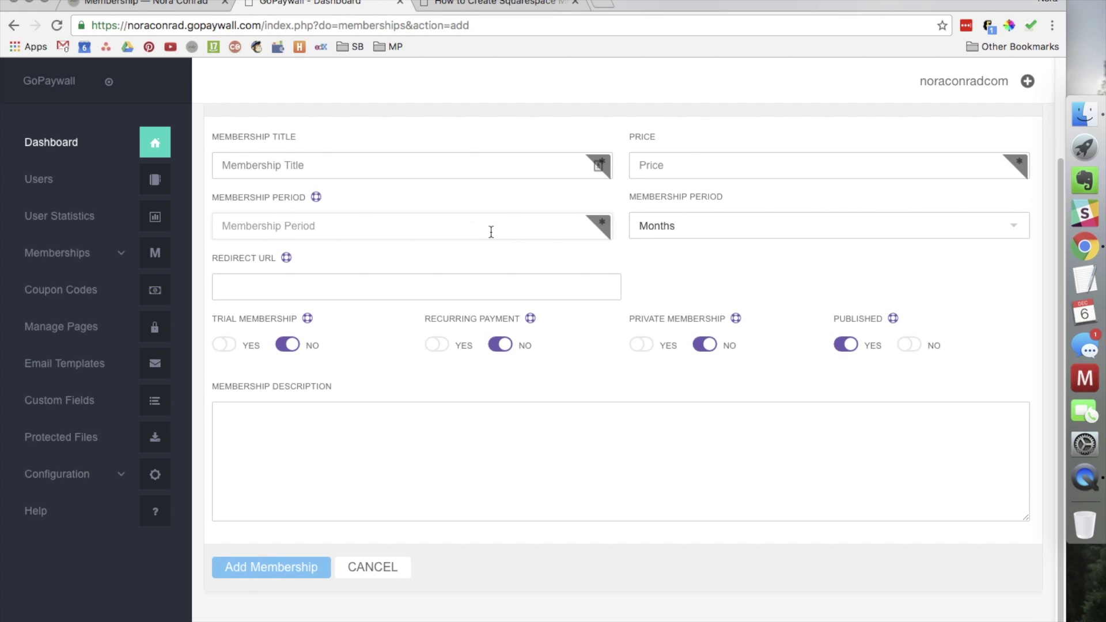
type("4")
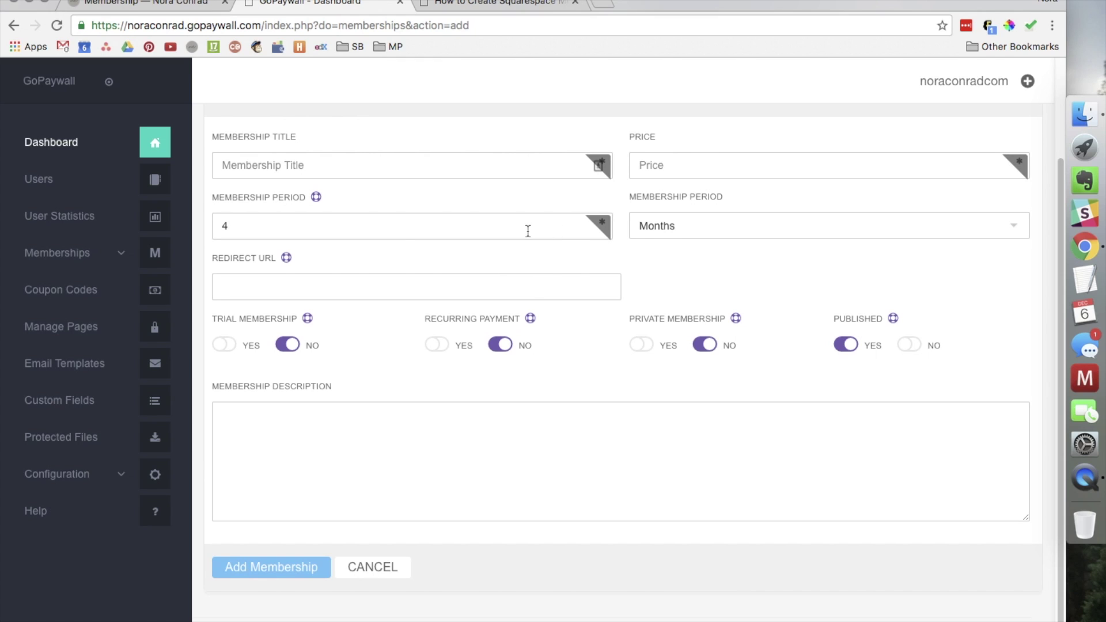
- Set the new package's membership period to 1 week
left_click(717, 229)
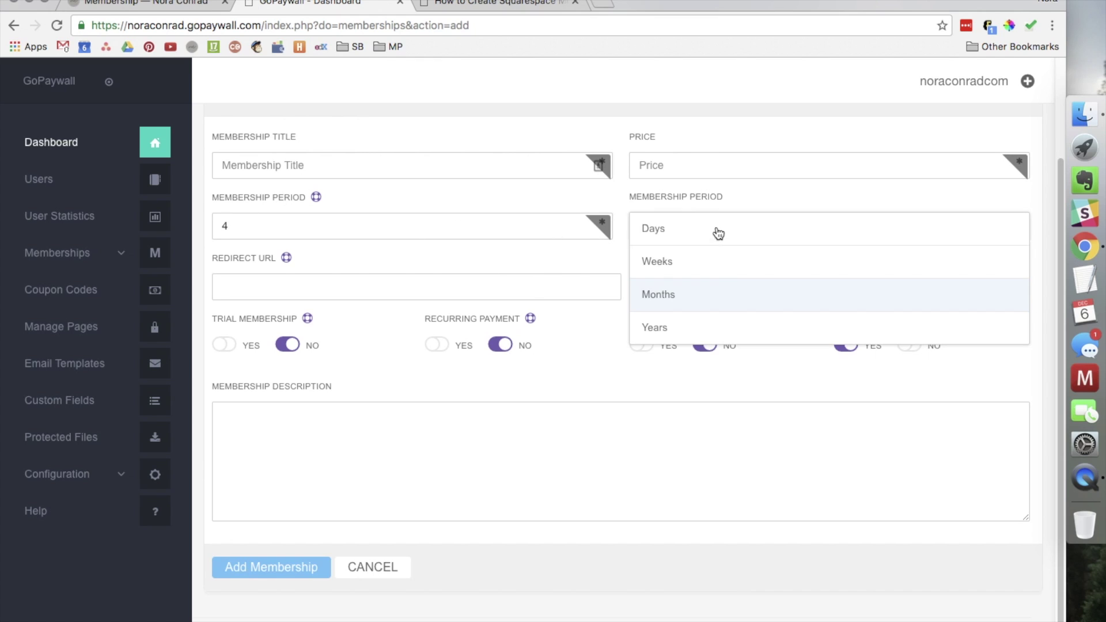
left_click(674, 295)
key("BackSpace")
type("1")
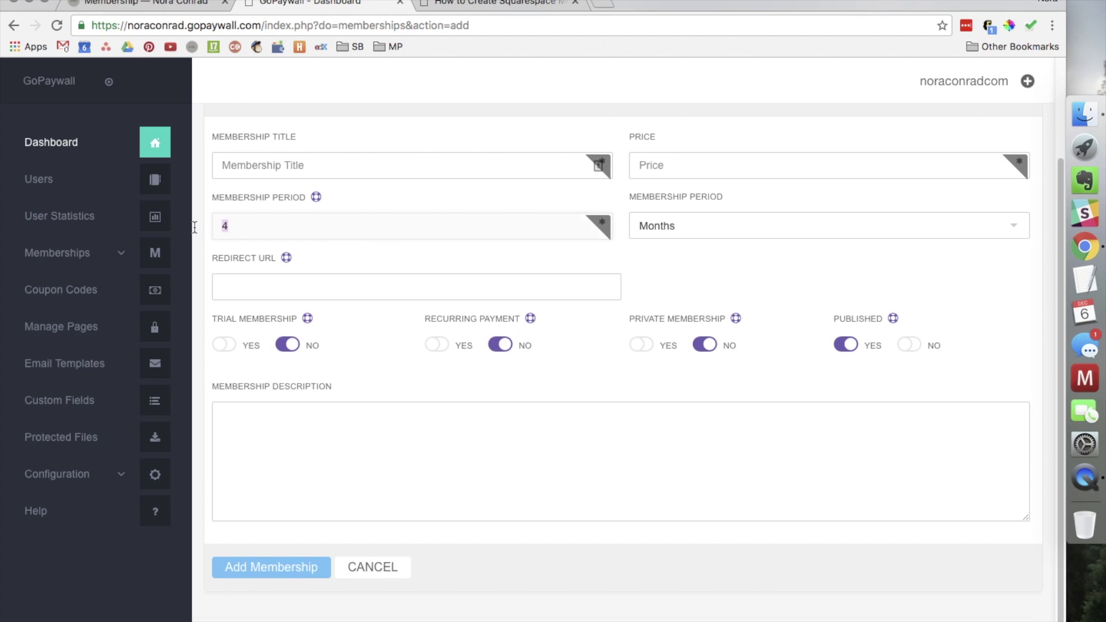
left_click(665, 226)
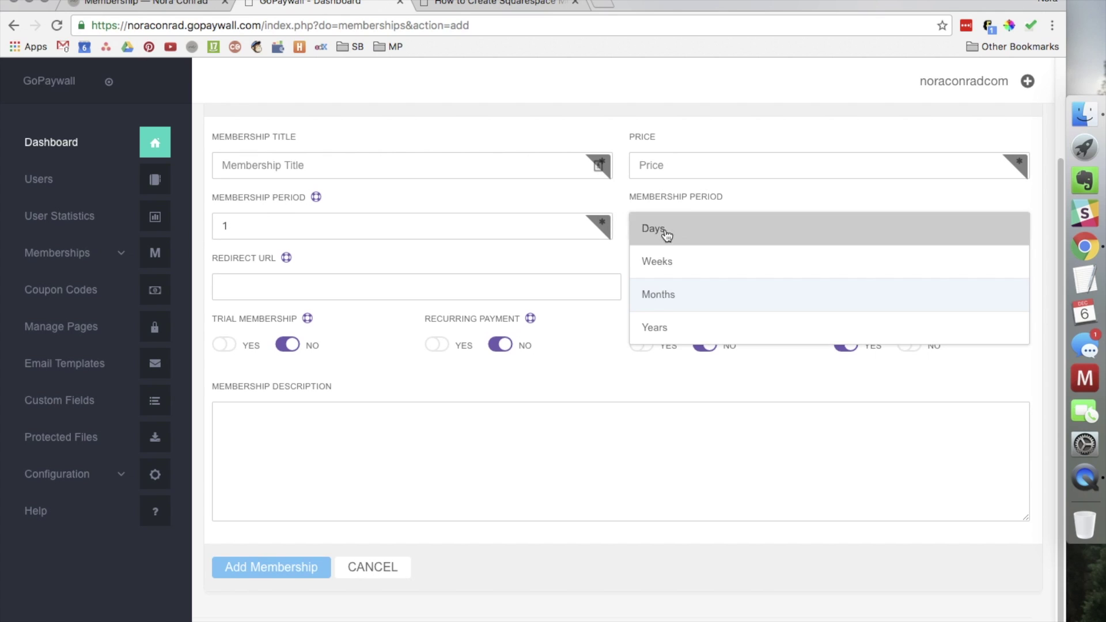
left_click(679, 274)
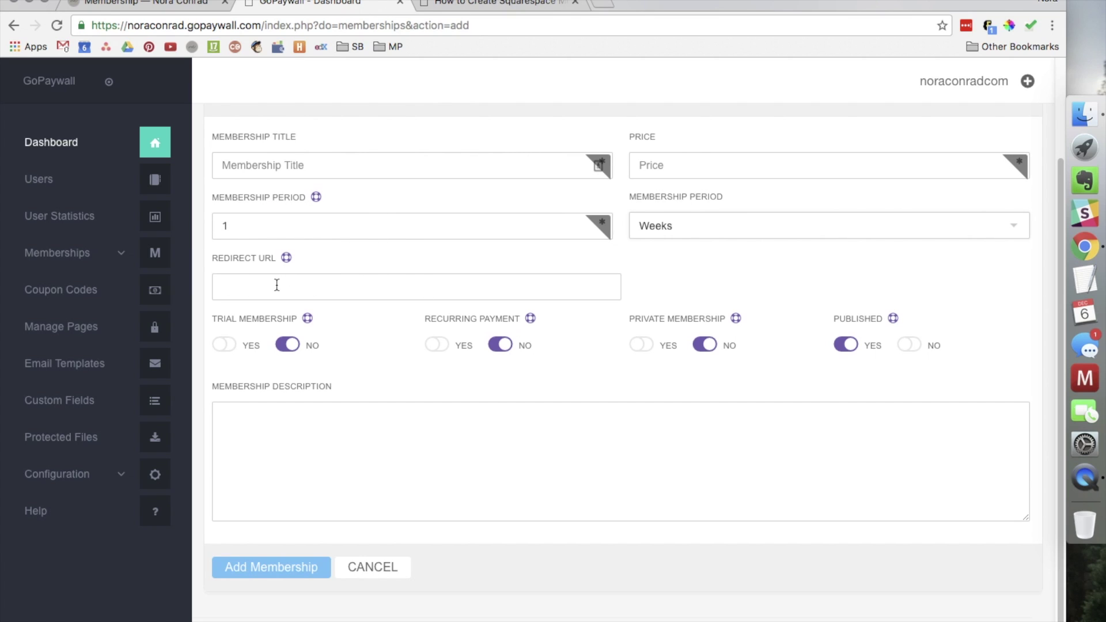
left_click(299, 287)
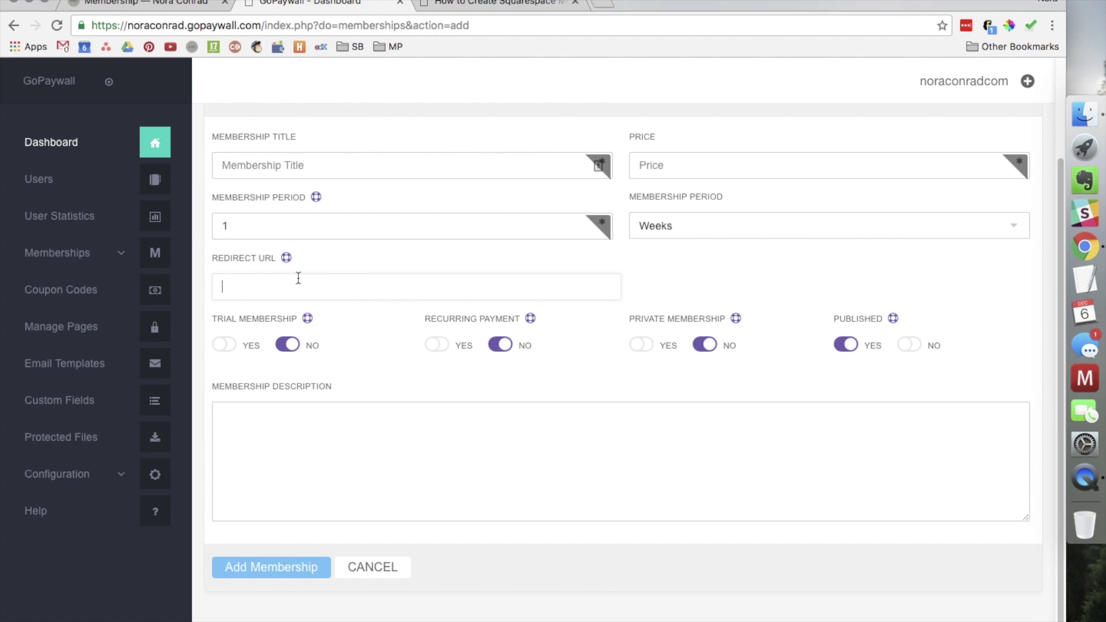
- Switch to the membership website's tab, open the ConradPRO page and log in as a member
left_click(174, 6)
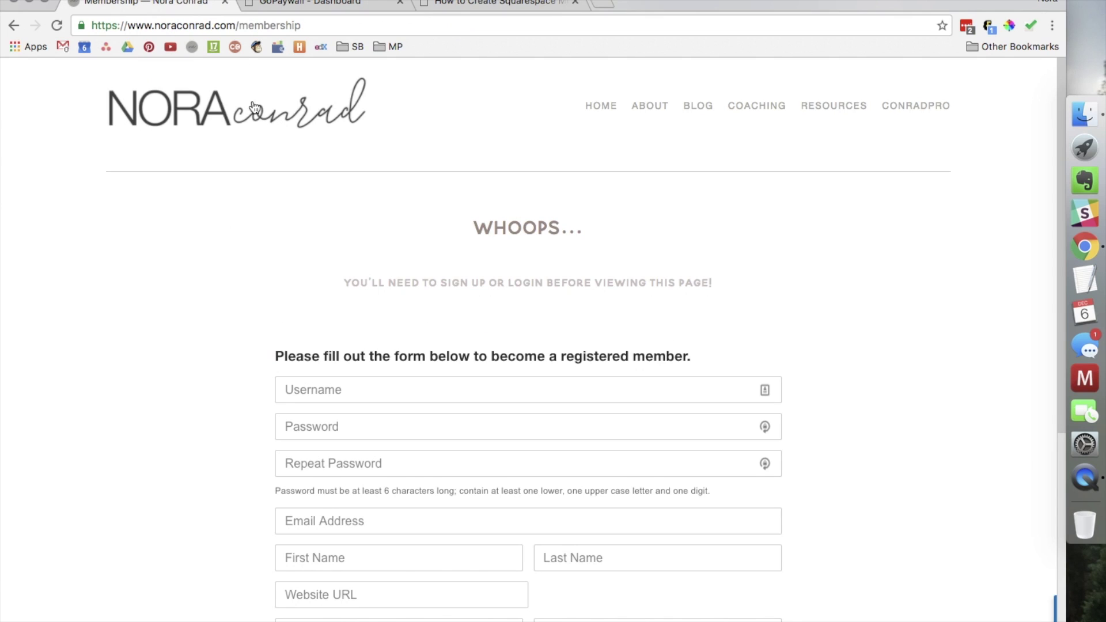
left_click(911, 112)
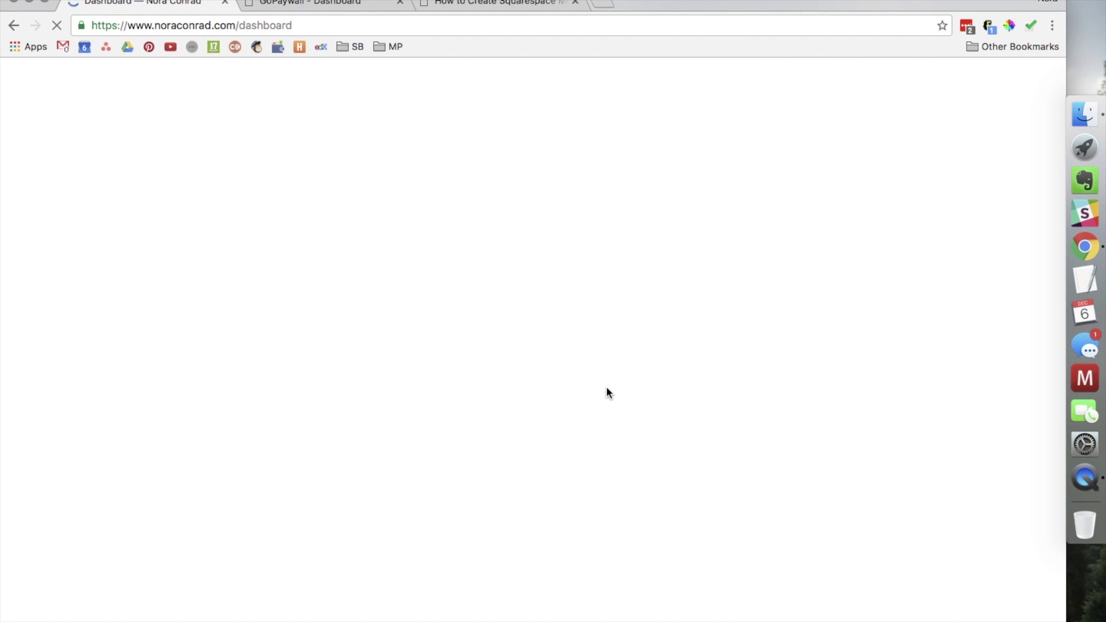
scroll(441, 381, "down", 10)
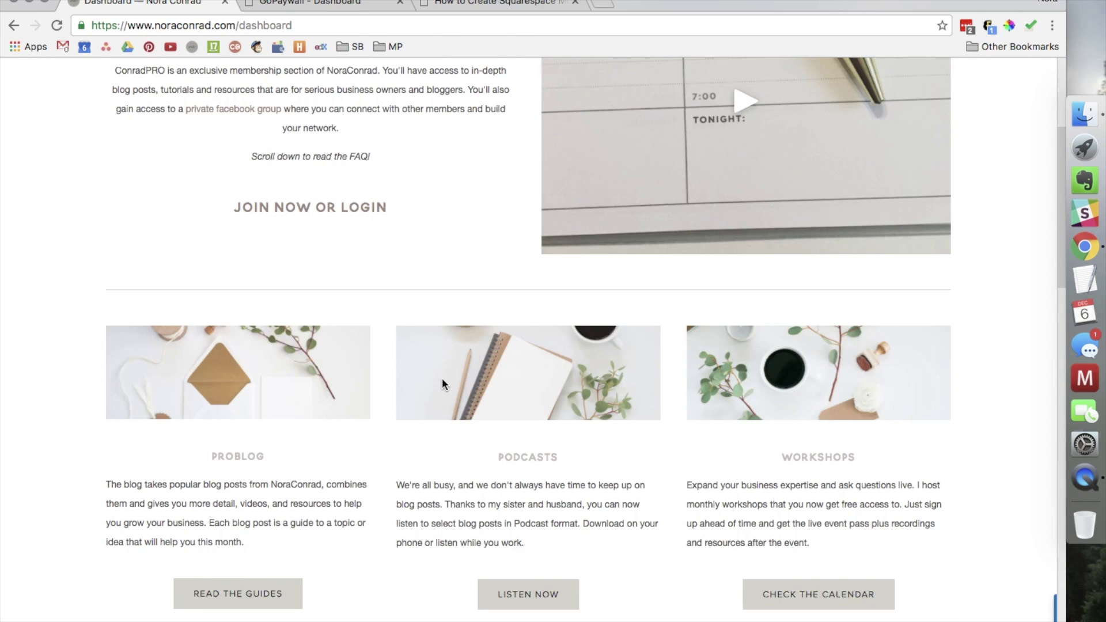
scroll(435, 242, "up", 10)
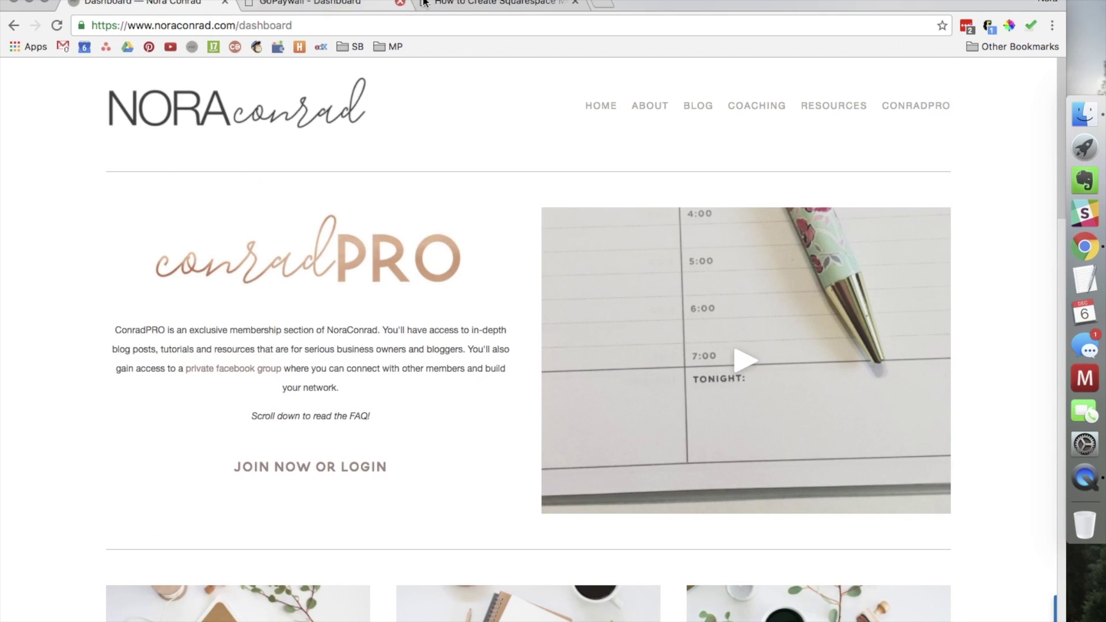
left_click(380, 467)
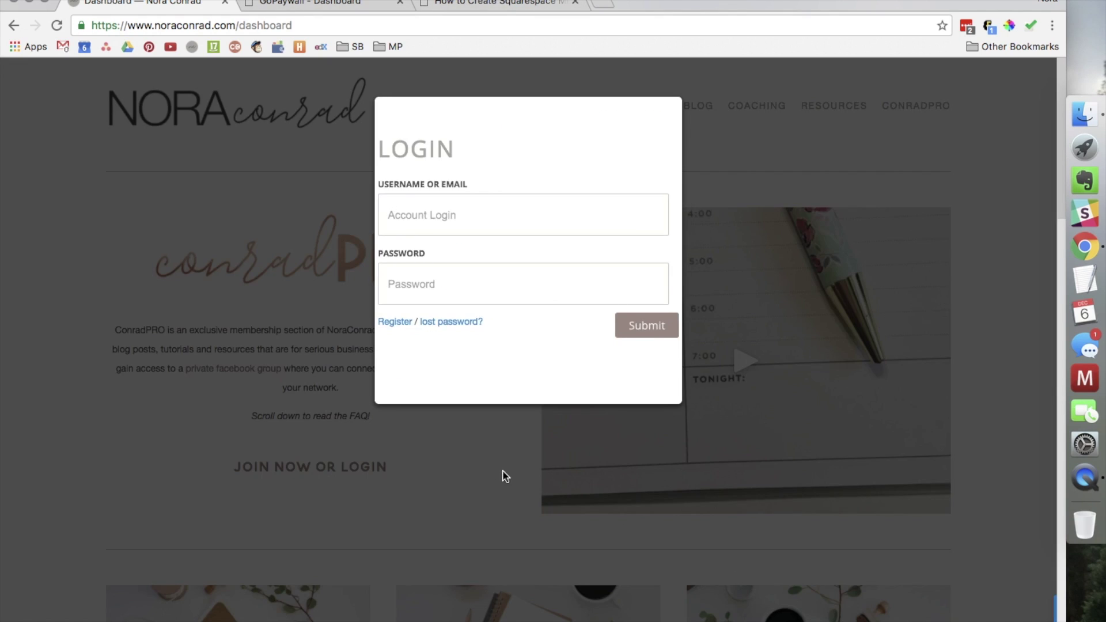
left_click(657, 329)
left_click(648, 300)
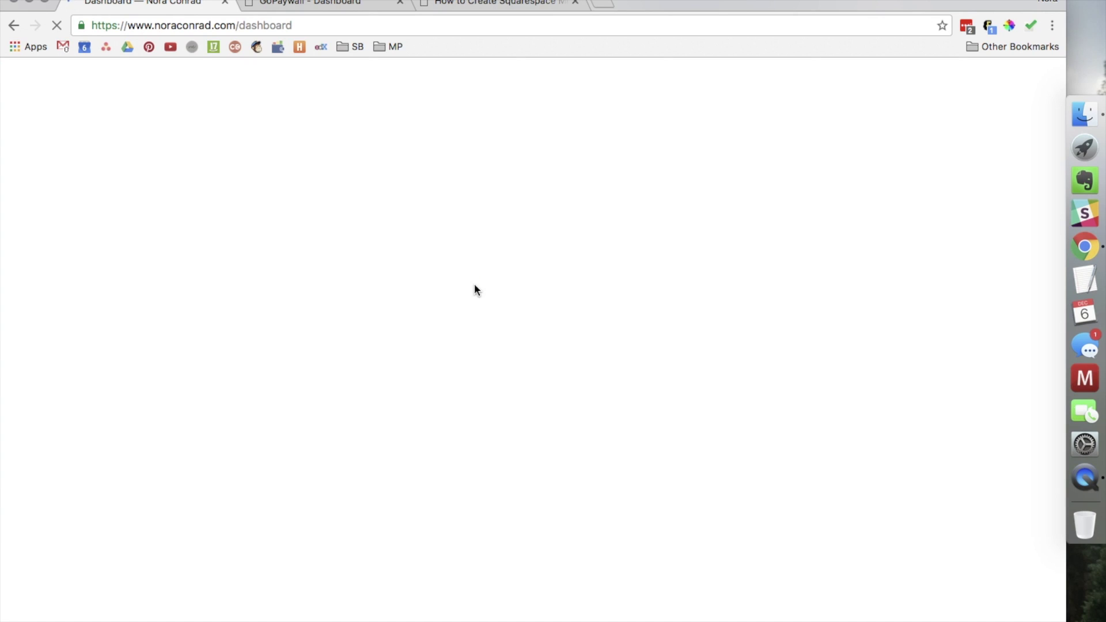
- Look through the member dashboard and open the PROblog page to read its exclusive content
scroll(478, 291, "down", 5)
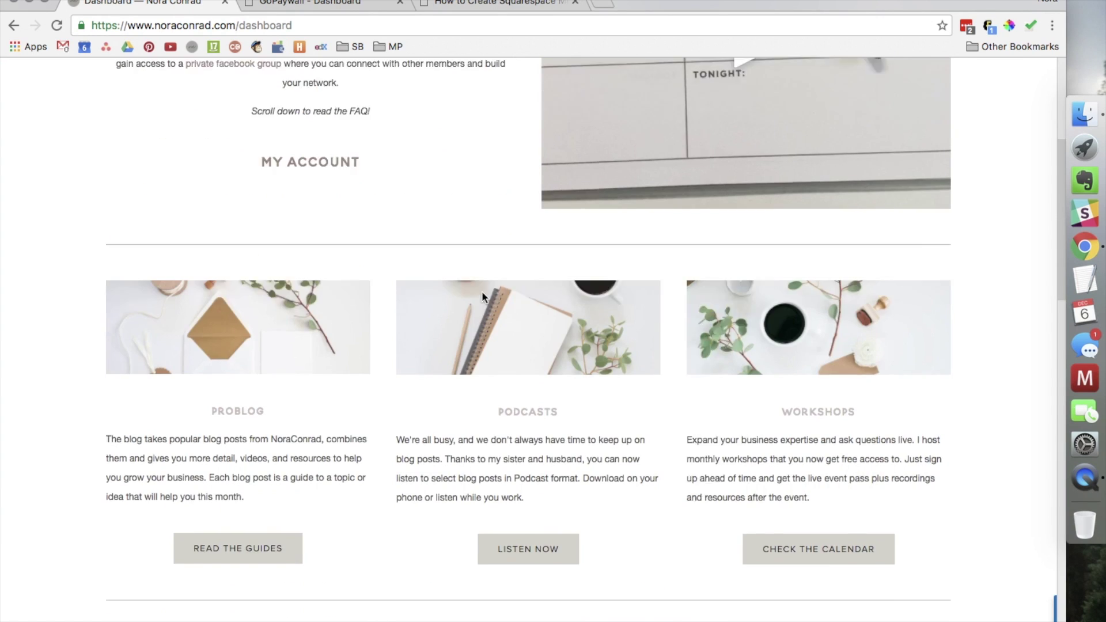
scroll(482, 292, "down", 4)
left_click(273, 334)
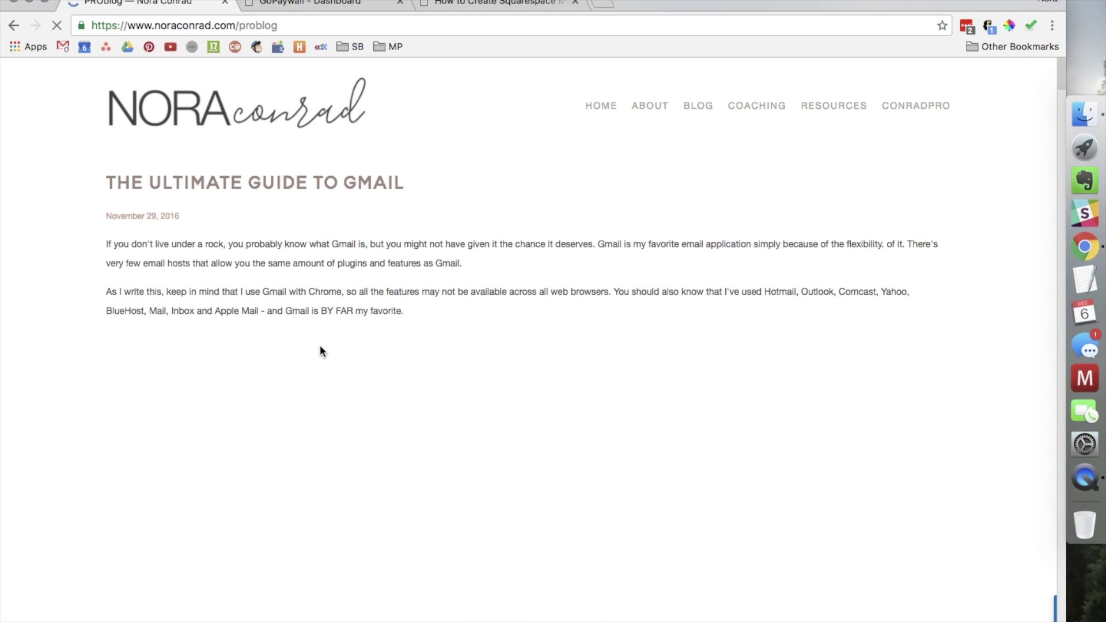
scroll(520, 344, "down", 15)
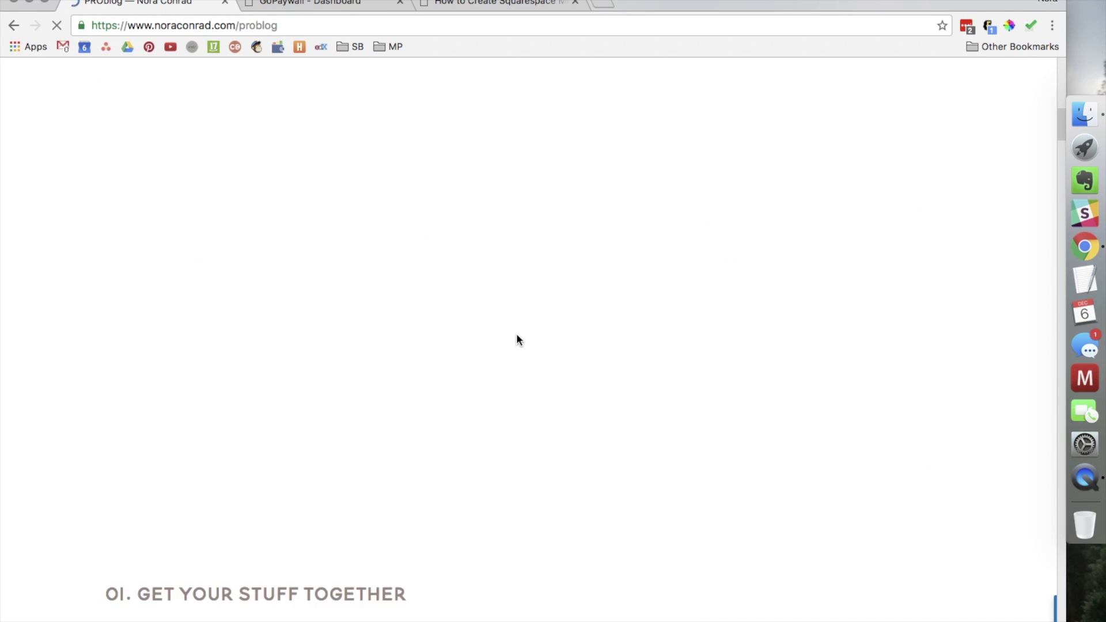
scroll(515, 334, "down", 20)
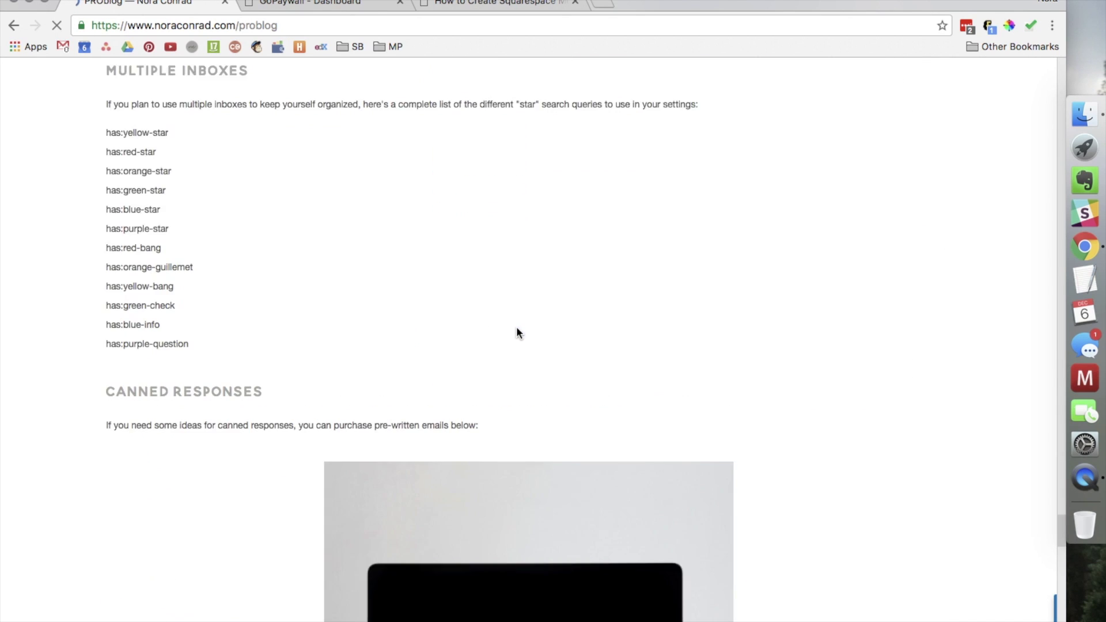
scroll(515, 329, "down", 4)
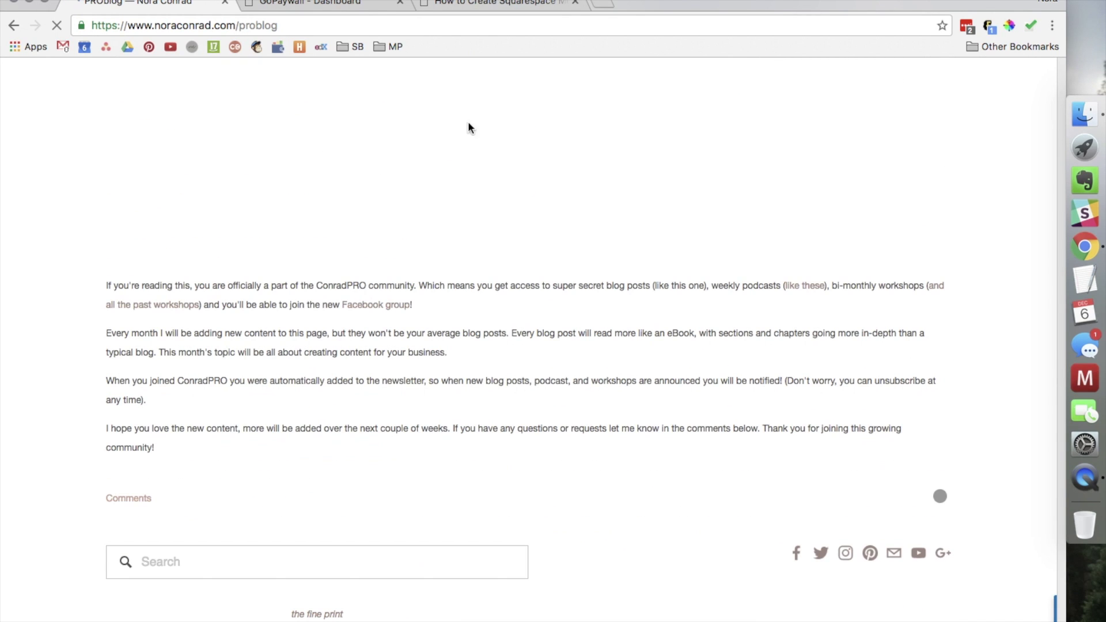
- Return to the GoPaywall form and set up a weekly trial package with a price of 0 and Trial Membership set to Yes
left_click(311, 3)
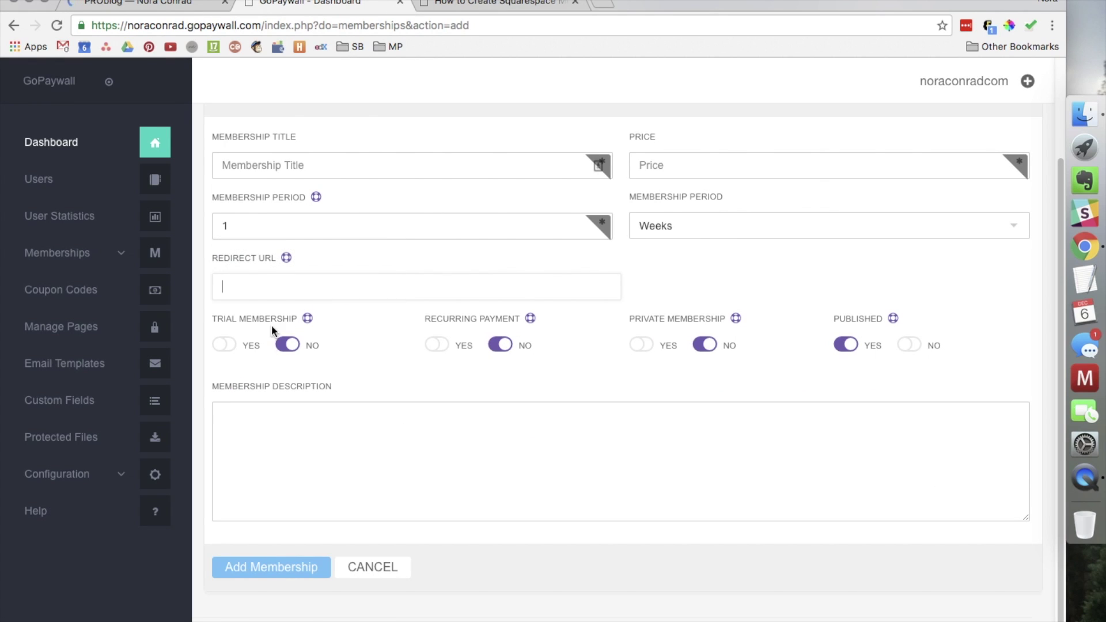
mouse_move(309, 318)
left_click(634, 228)
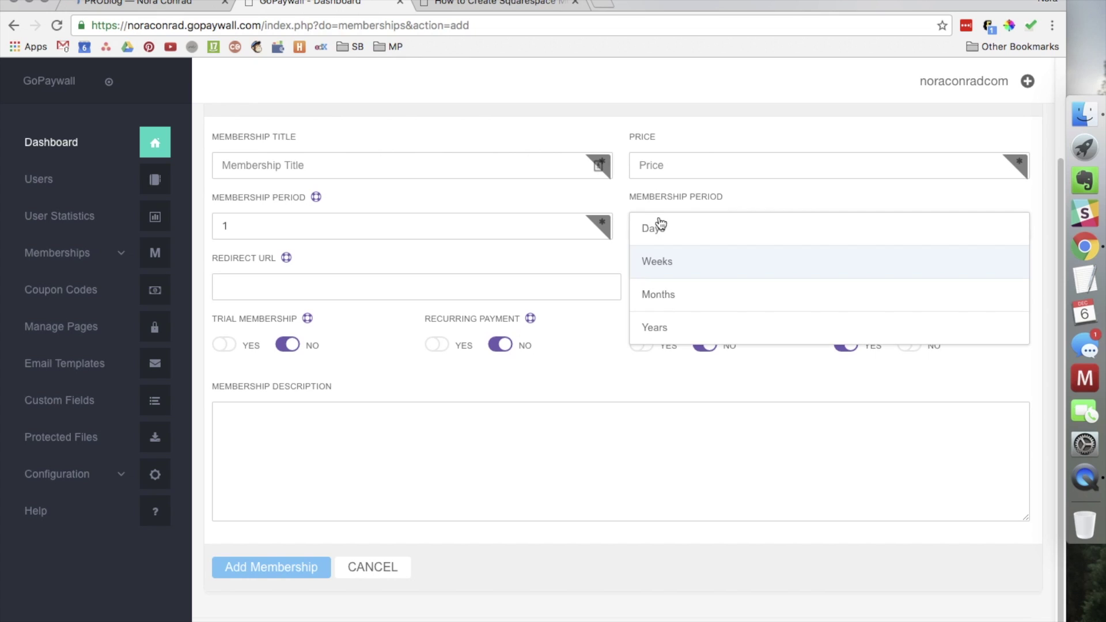
left_click(671, 239)
left_click(667, 234)
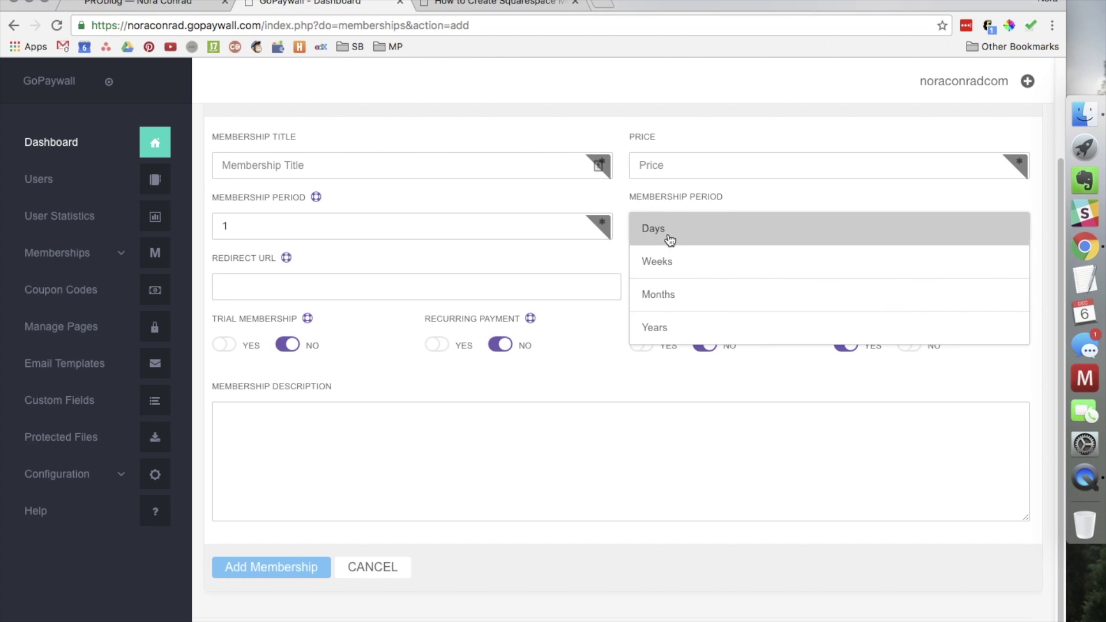
left_click(674, 261)
left_click(681, 171)
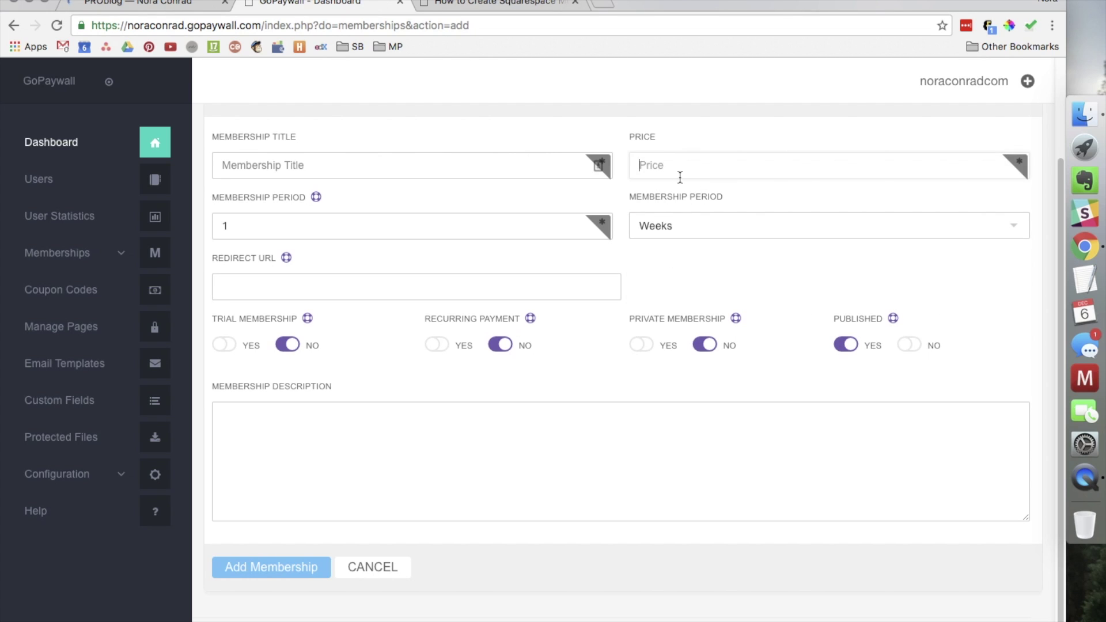
type("0")
left_click(676, 274)
left_click(226, 348)
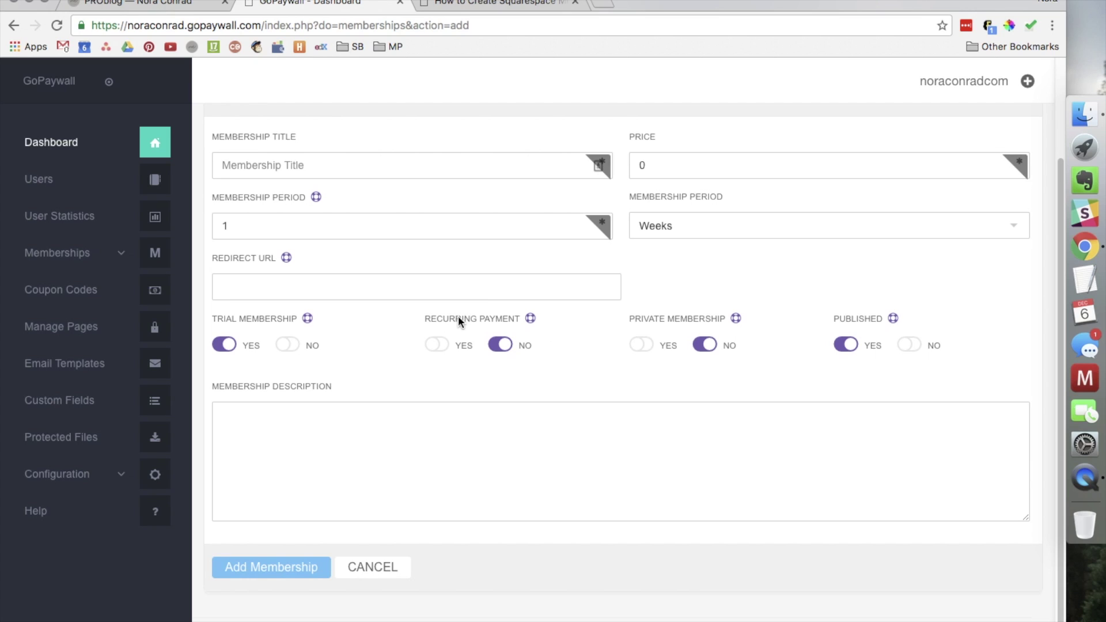
- Set Recurring Payment to Yes, Trial Membership to No, the period unit to Months and the price to 20
left_click(442, 348)
left_click(299, 352)
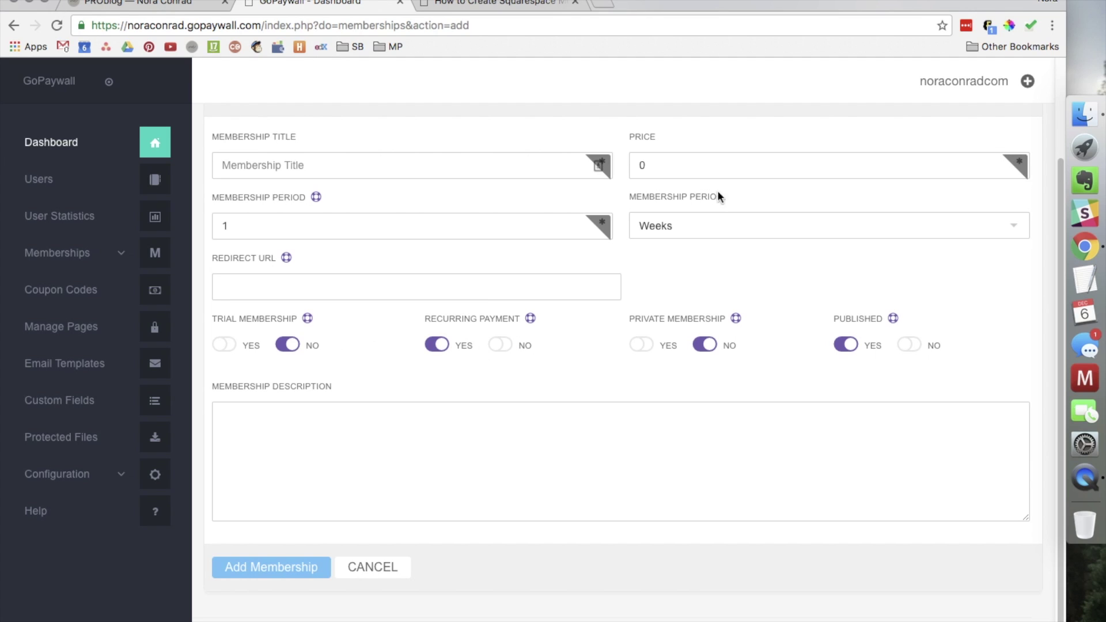
left_click(674, 231)
left_click(667, 291)
double_click(633, 164)
type("20")
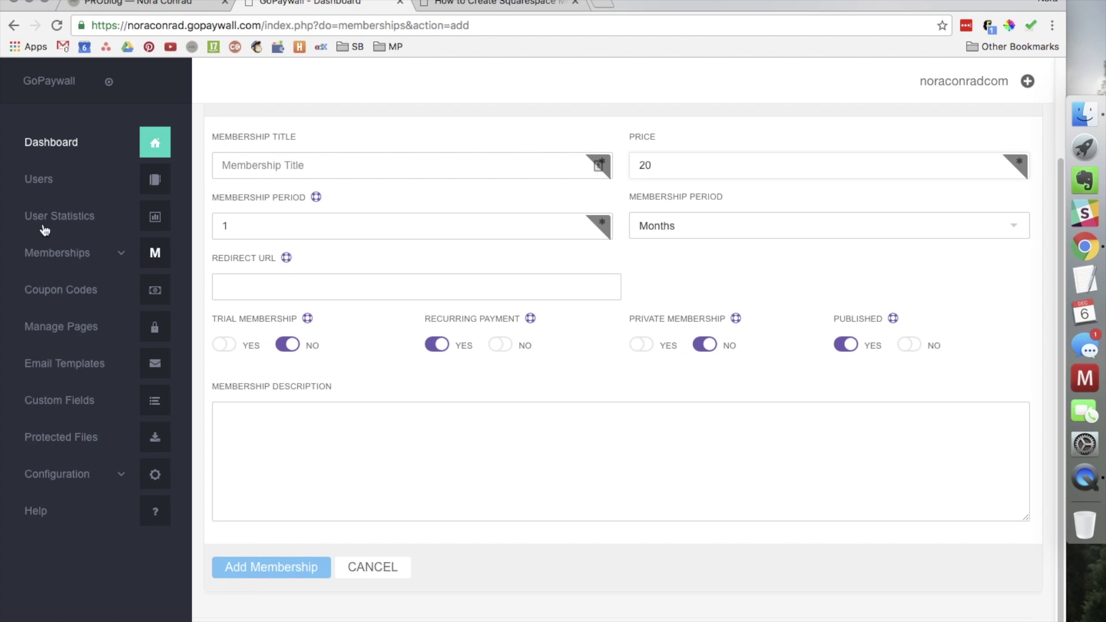
- Go back to the list of existing membership packages, and reload the PROblog page to view the packages offered to members
left_click(63, 253)
left_click(65, 307)
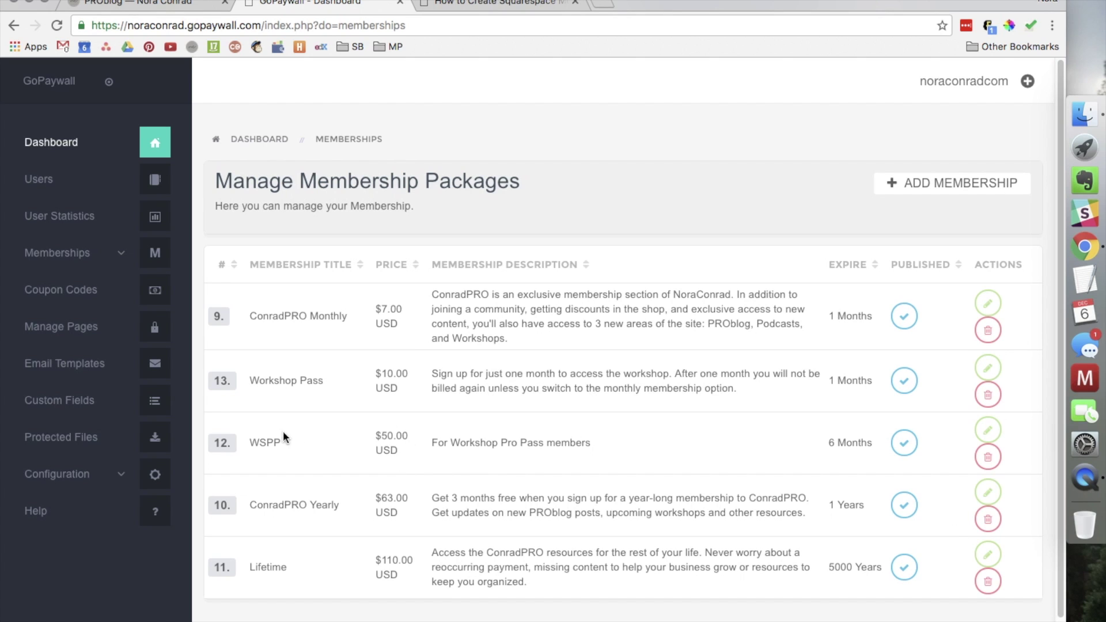
left_click(139, 3)
key("super+r")
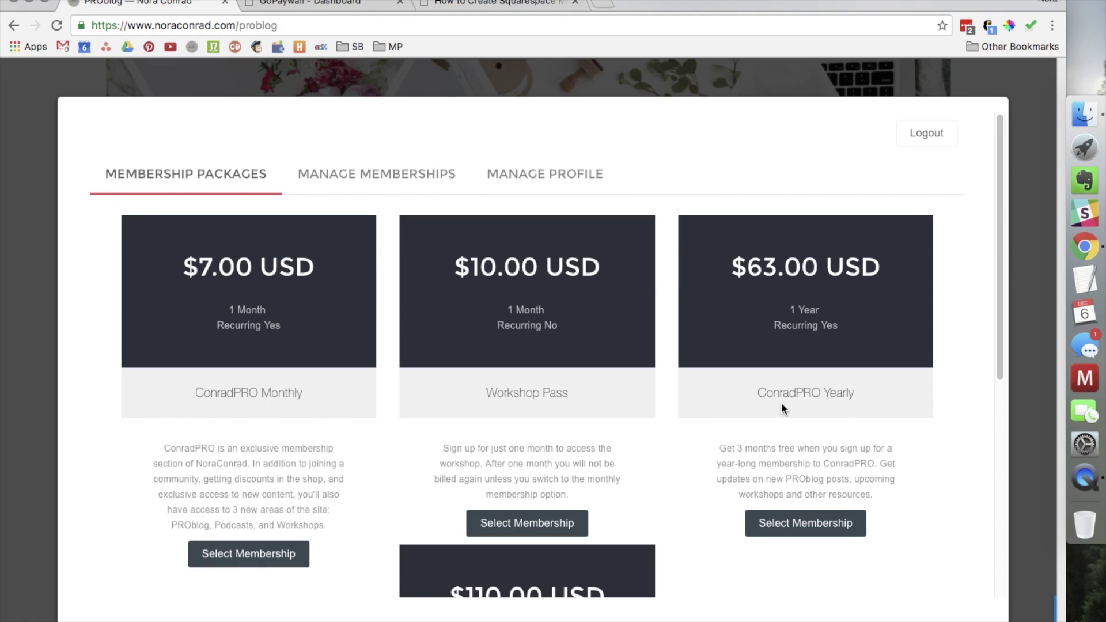
scroll(628, 344, "down", 5)
scroll(617, 339, "up", 5)
scroll(491, 379, "down", 3)
- Return to GoPaywall and open a blank form for adding a membership, viewing its publishing options
left_click(337, 3)
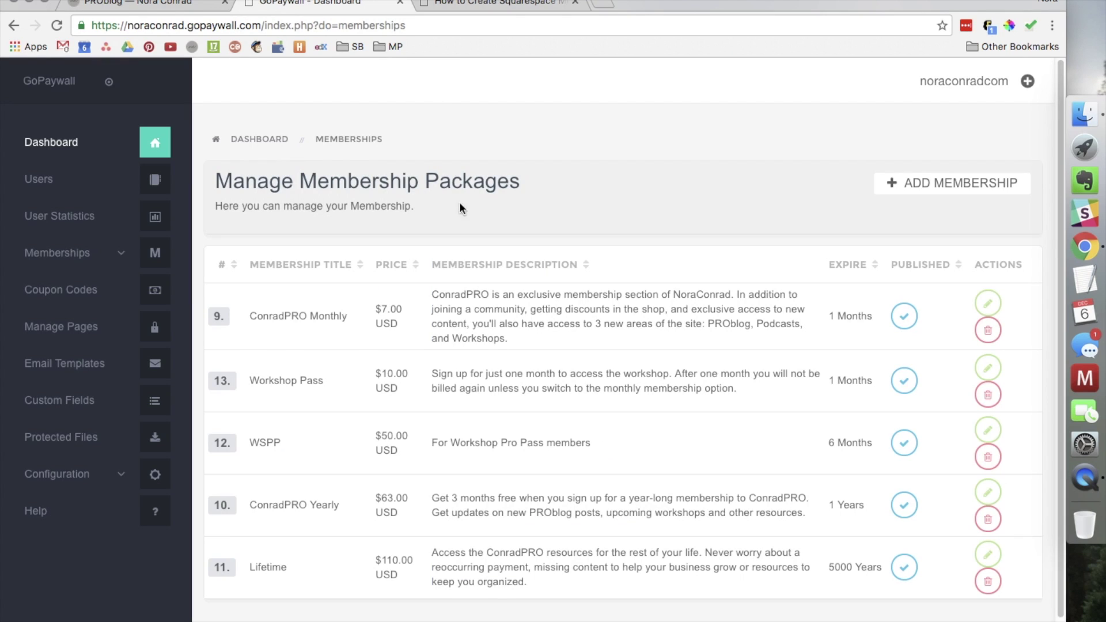
left_click(962, 193)
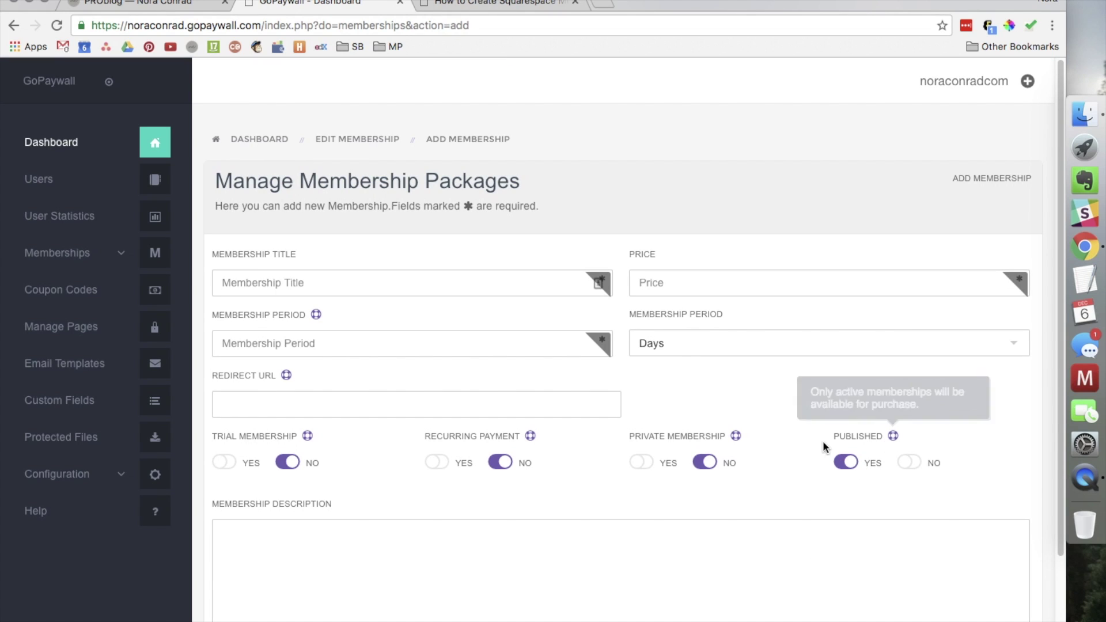
scroll(875, 464, "down", 4)
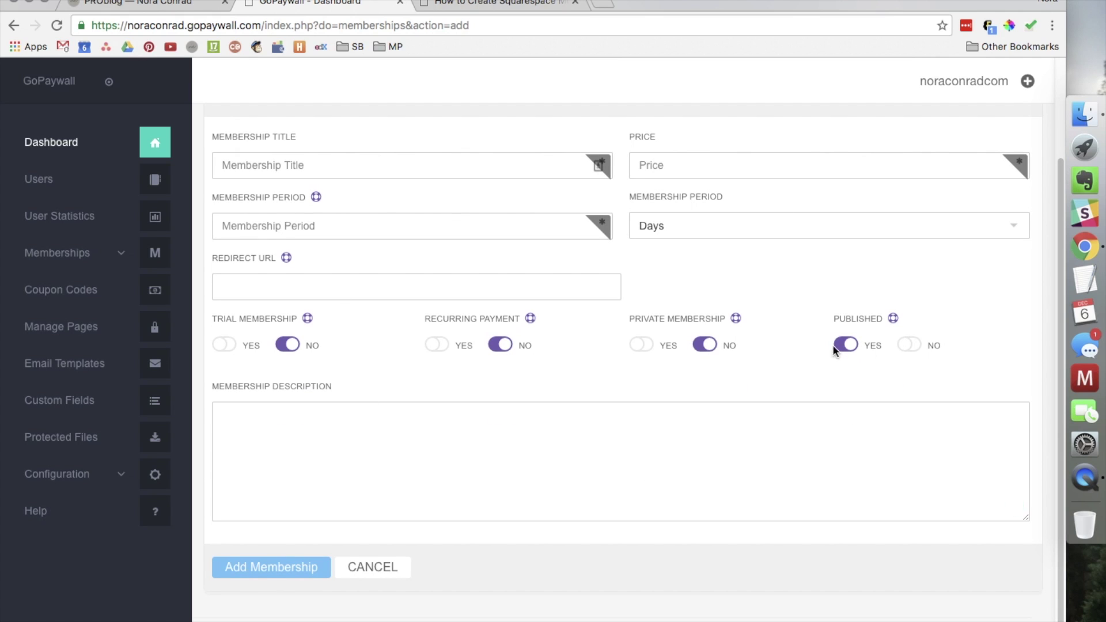
- Set the new membership's Published option to No, and open the list of payment gateways
left_click(915, 346)
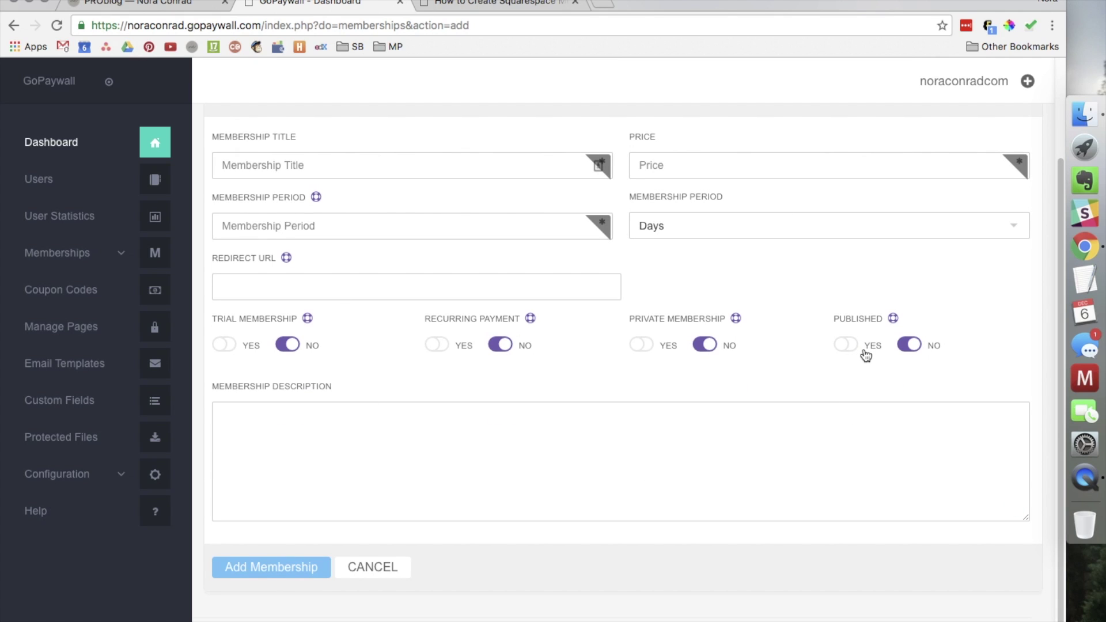
left_click(110, 254)
left_click(95, 353)
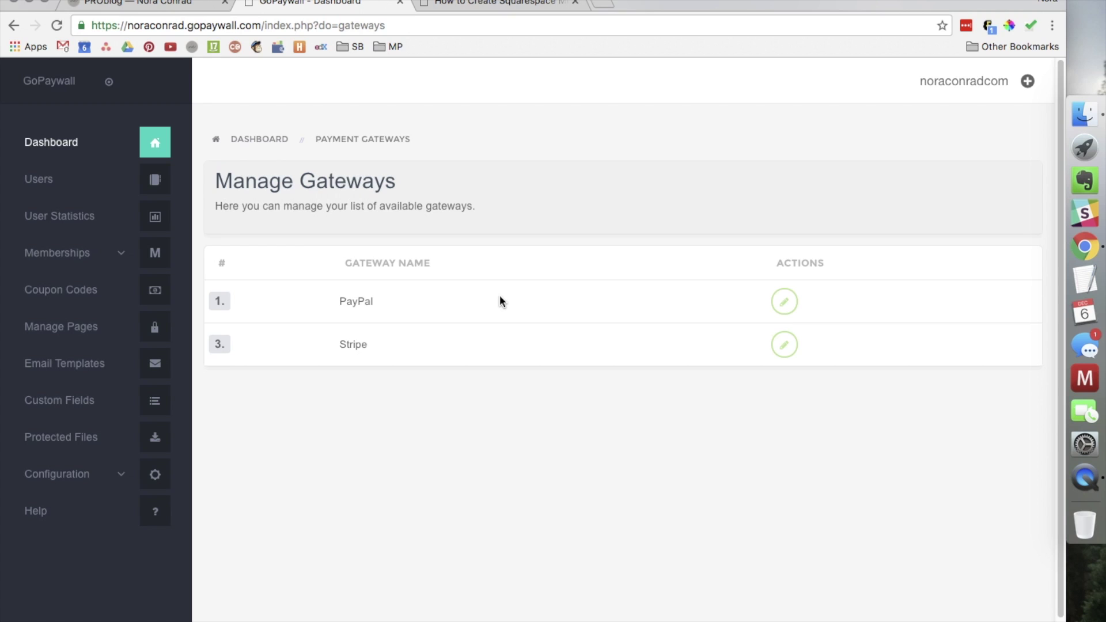
- Open the transaction records of the memberships to view the payments made by members
left_click(102, 262)
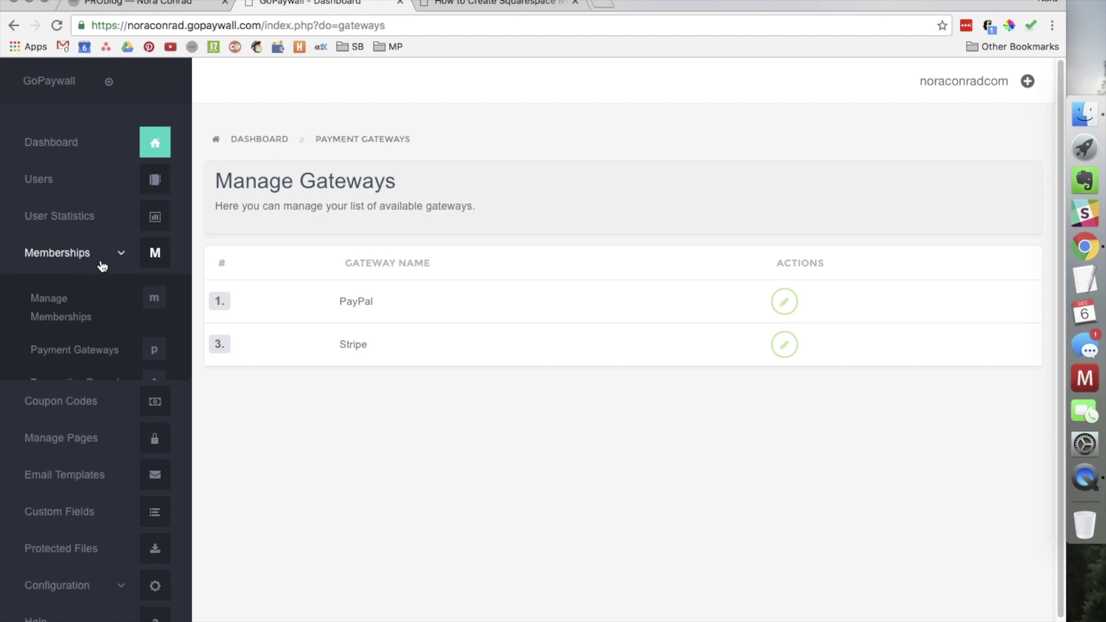
left_click(88, 396)
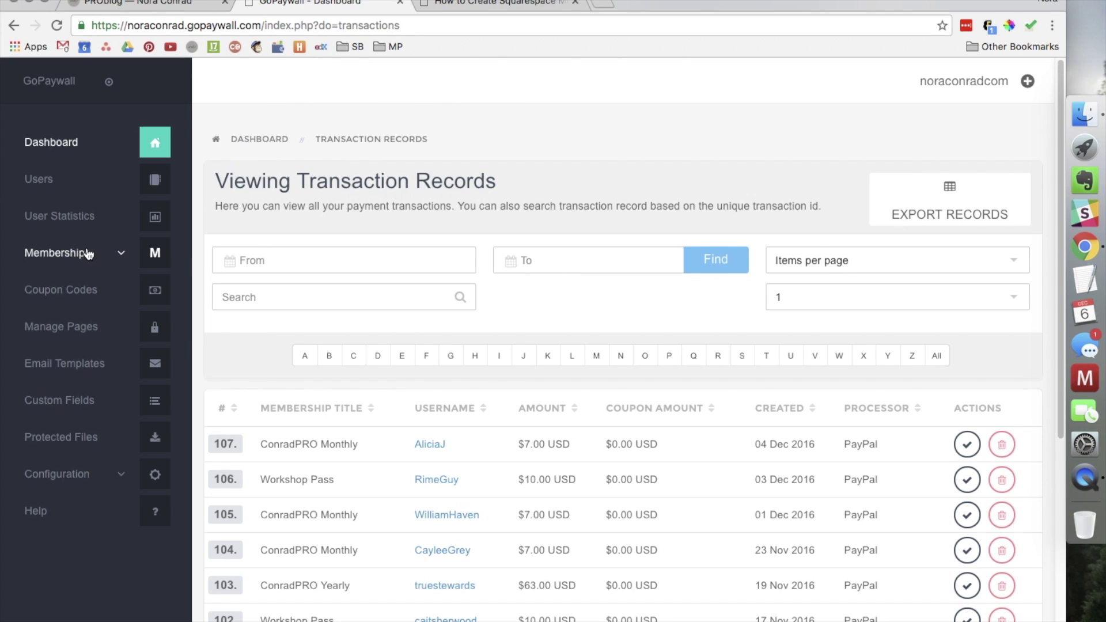
- Open the coupon codes and delete the 10% off and Intership Perks coupons
left_click(84, 292)
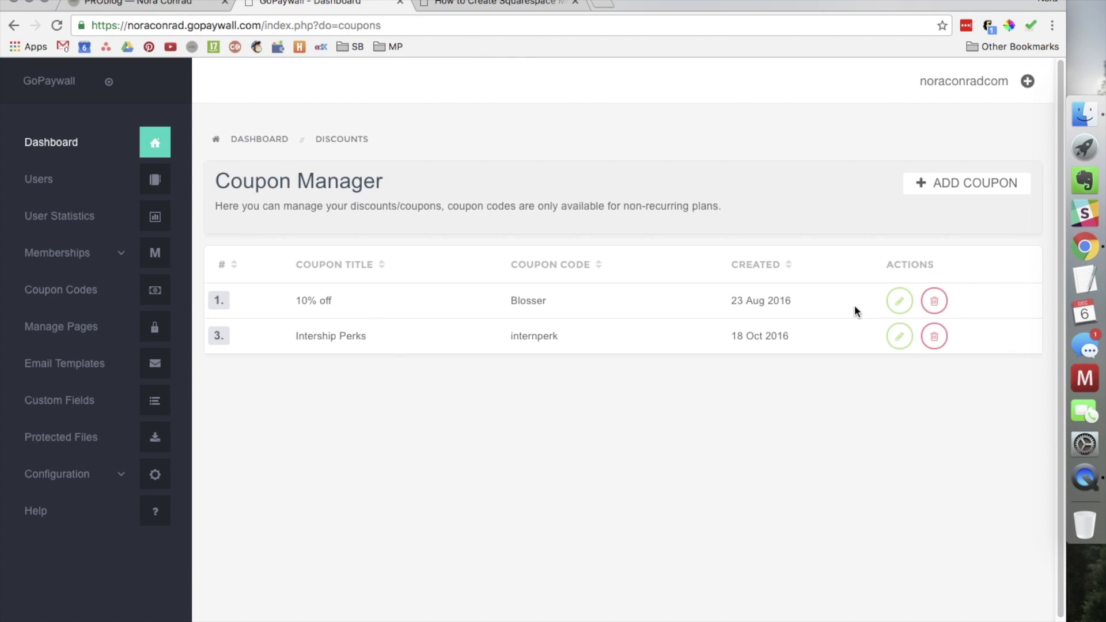
left_click(934, 301)
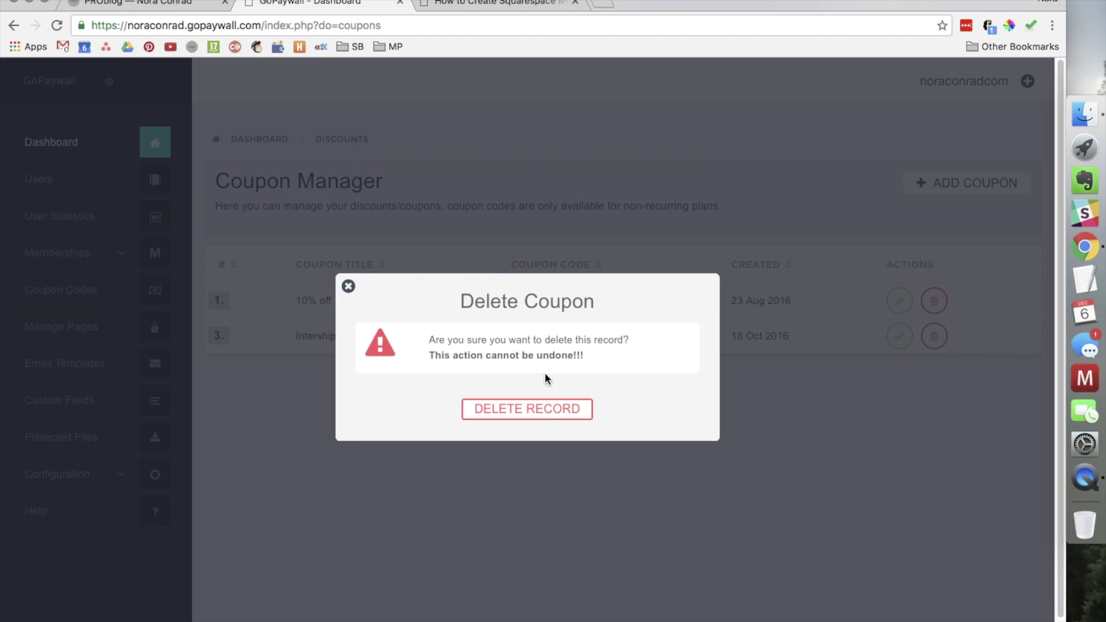
left_click(554, 410)
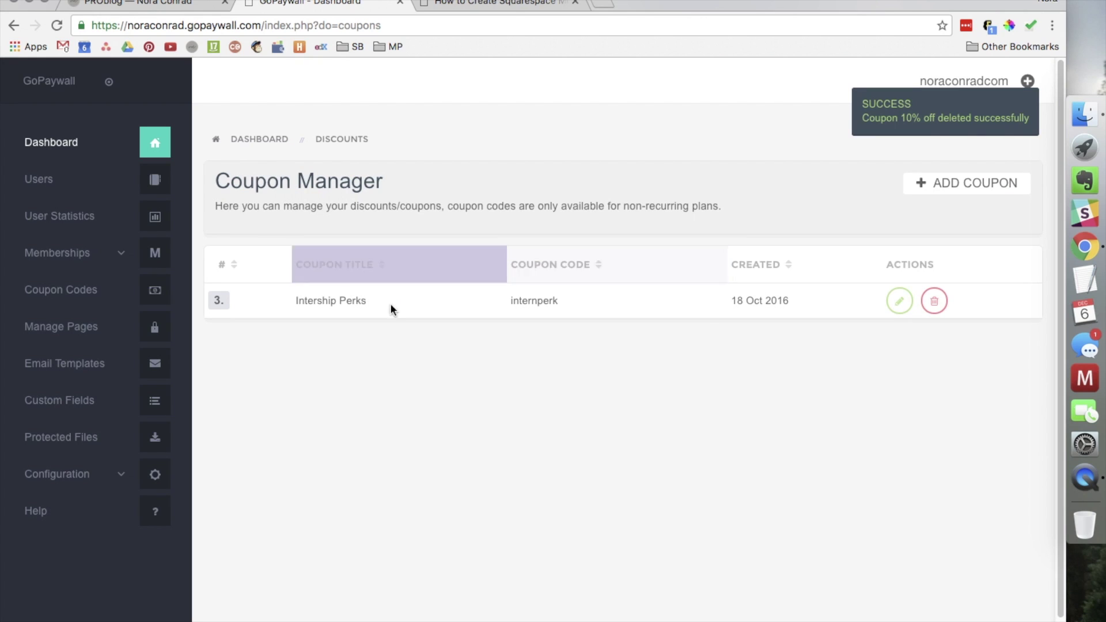
left_click(937, 309)
left_click(573, 407)
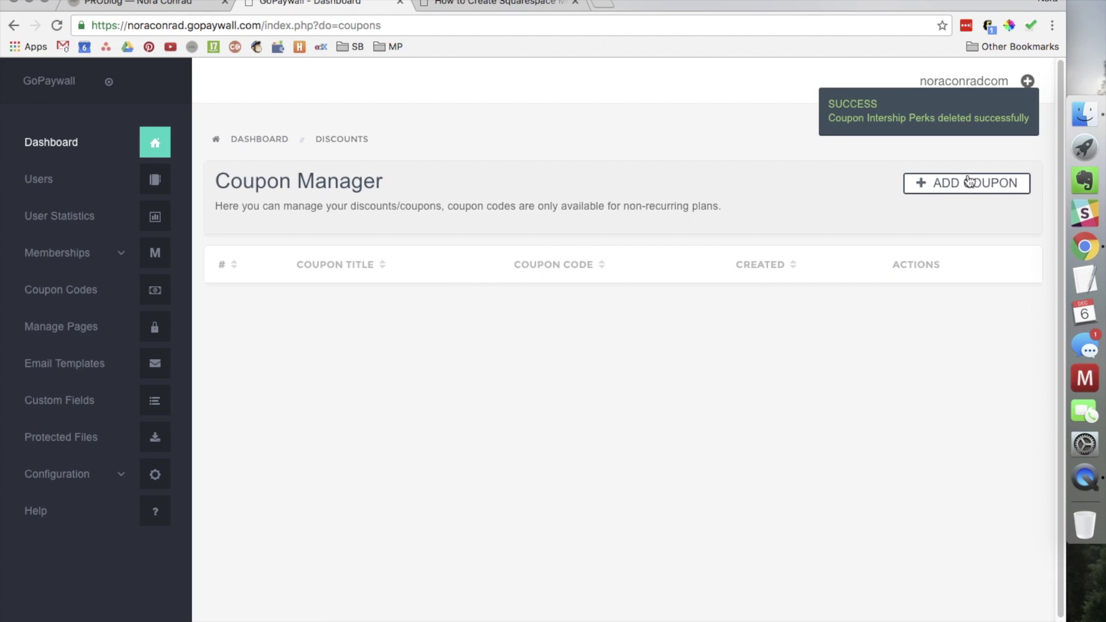
- Open a blank form for adding a coupon and view the available discount types, keeping Percentage Discount
left_click(973, 185)
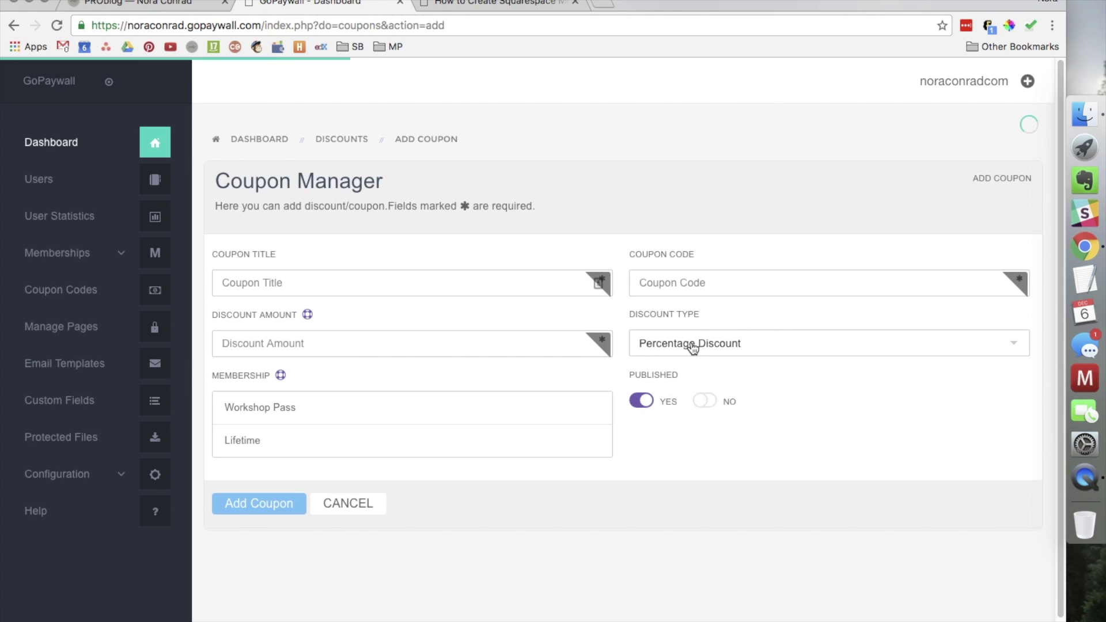
left_click(694, 343)
left_click(735, 341)
left_click(736, 335)
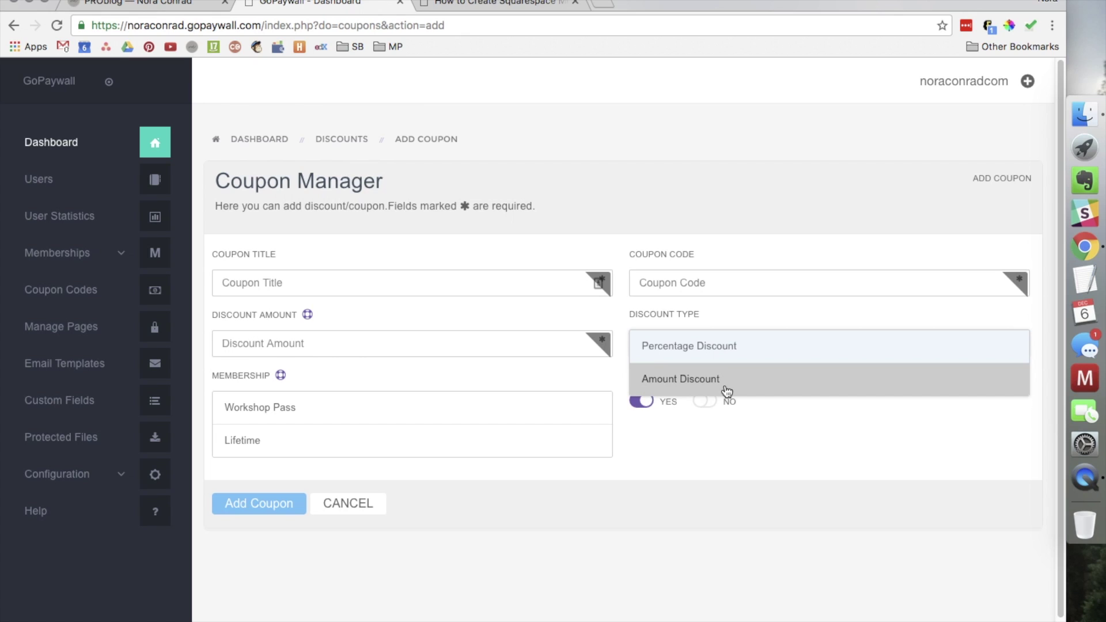
left_click(801, 427)
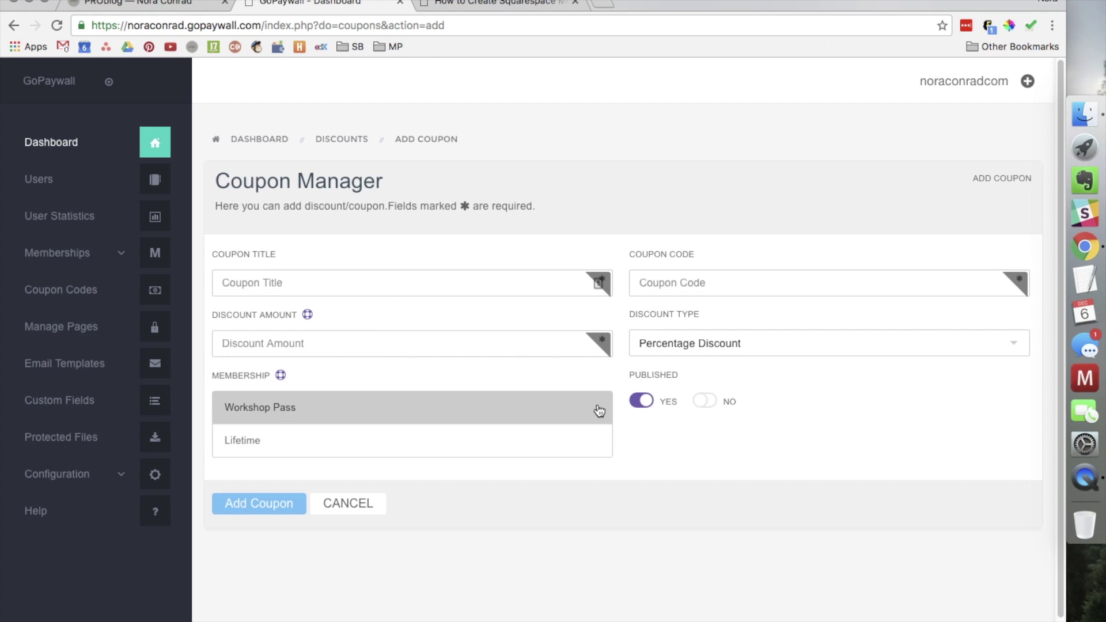
- Open a blank form for adding a protected page and highlight its complete redirect URL
left_click(71, 334)
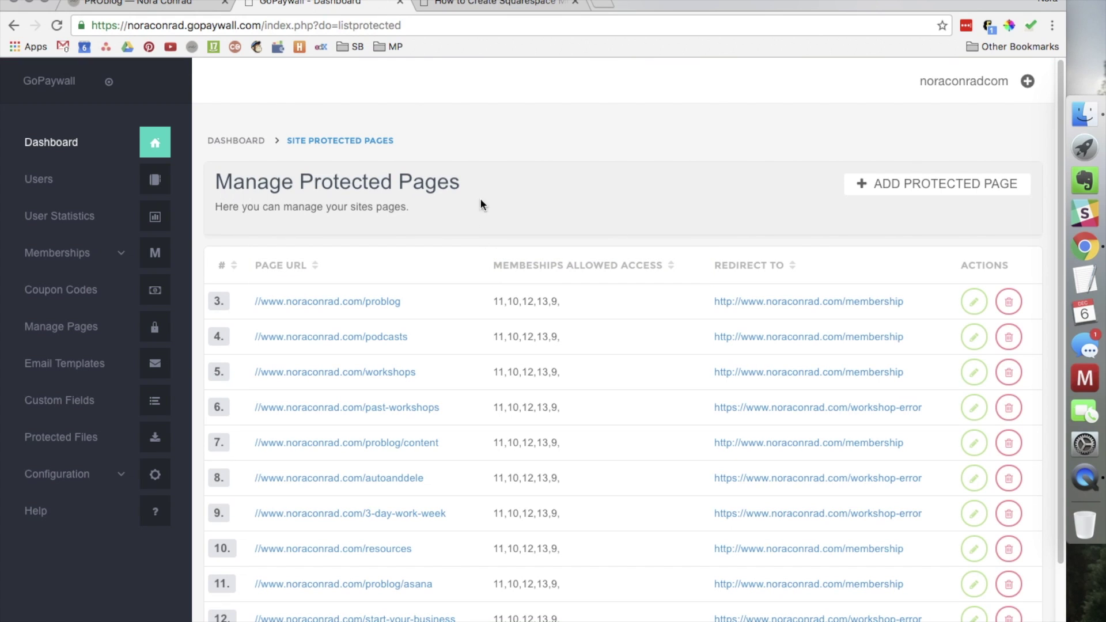
left_click(892, 183)
left_click(550, 265)
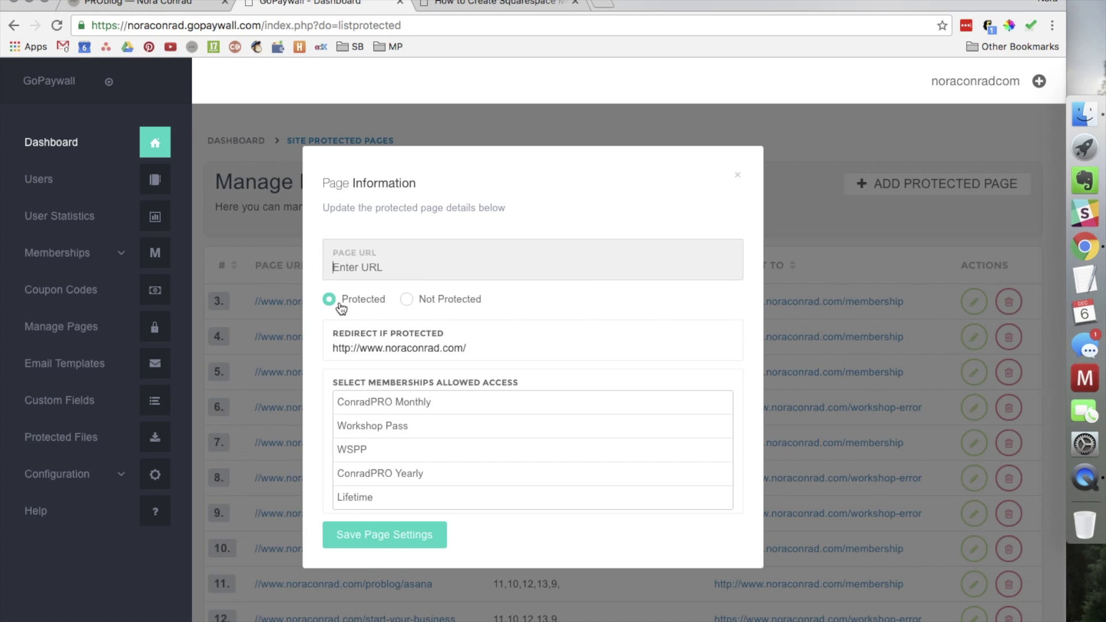
left_click(484, 346)
key("super+a")
left_click_drag(500, 351, 330, 348)
left_click(333, 346)
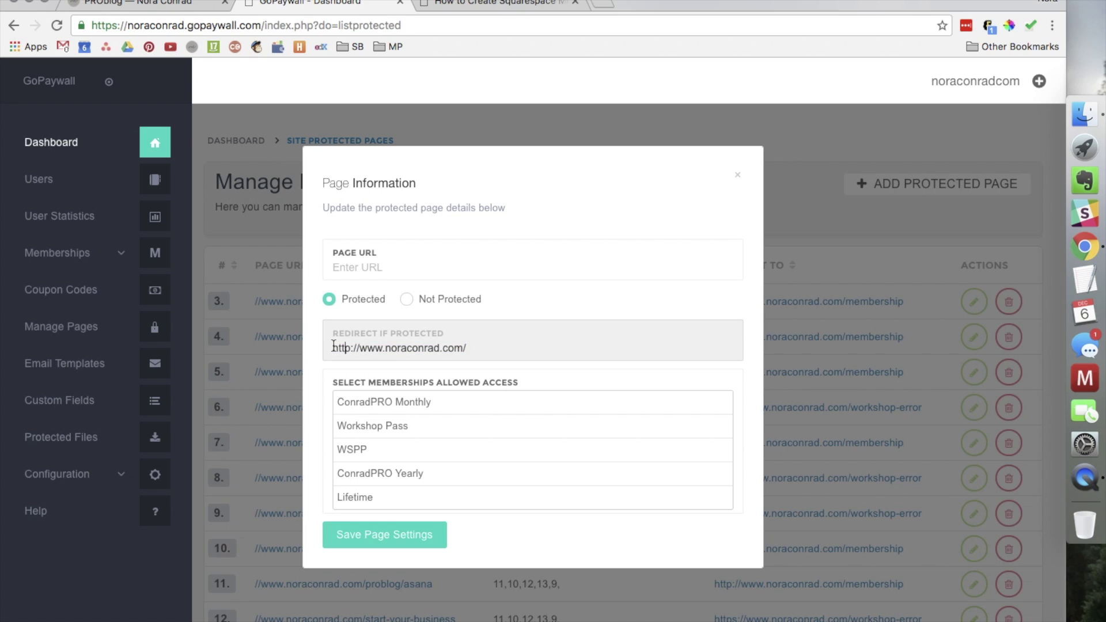
mouse_move(336, 351)
left_mouse_down()
mouse_move(475, 349)
mouse_move(331, 348)
left_mouse_up()
left_click(483, 349)
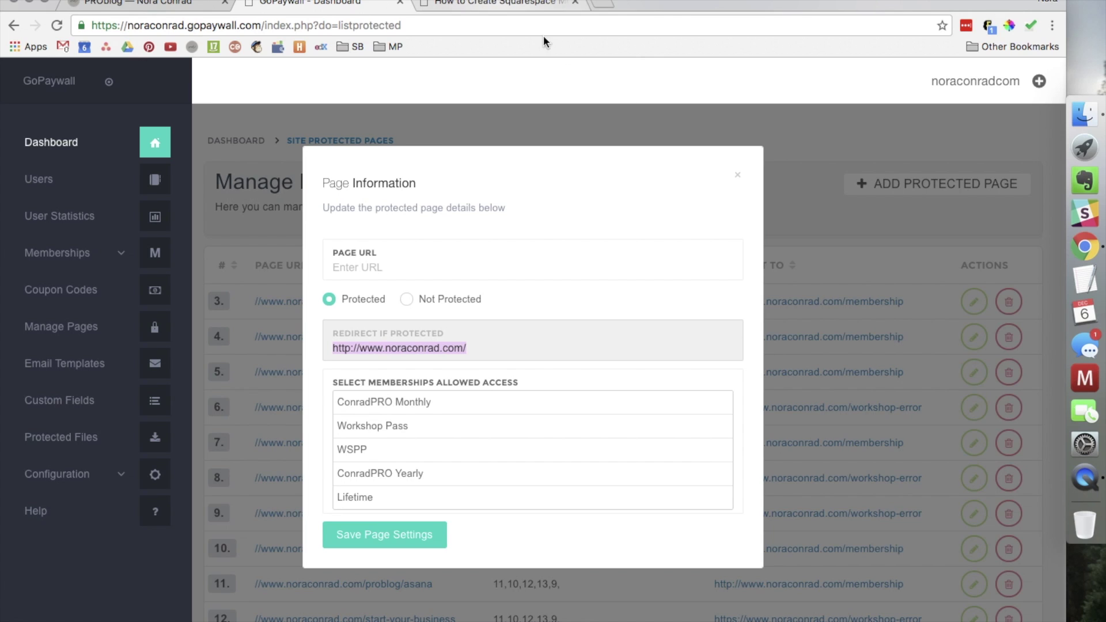
- Switch to the website and open its /membership page to examine the sign-up message and the packages below it
left_click(213, 6)
left_click_drag(291, 25, 260, 30)
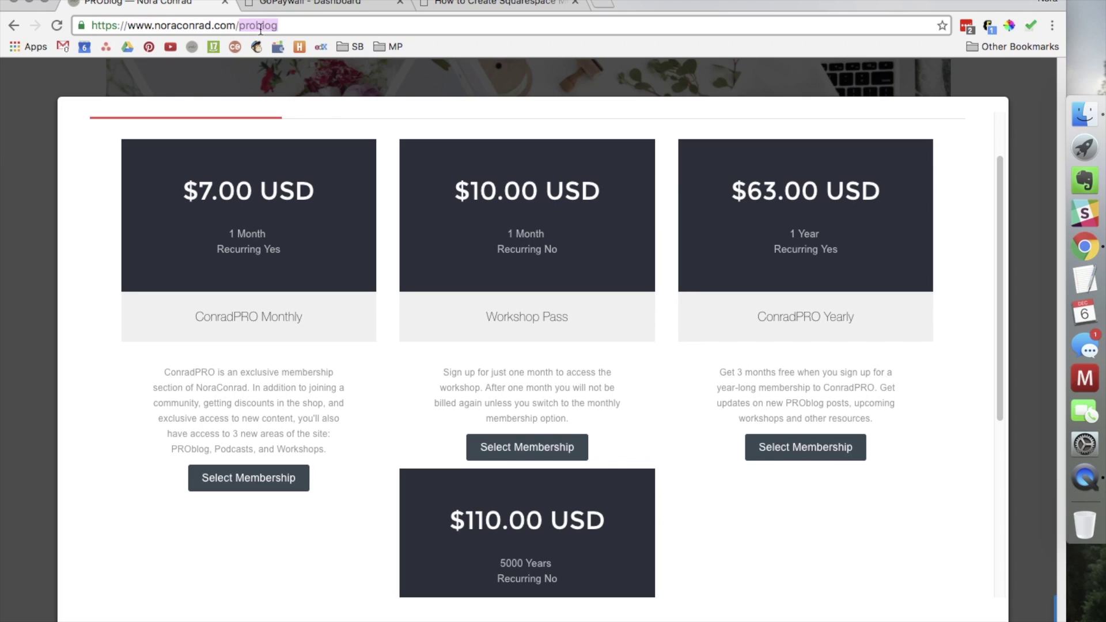
type("membershi")
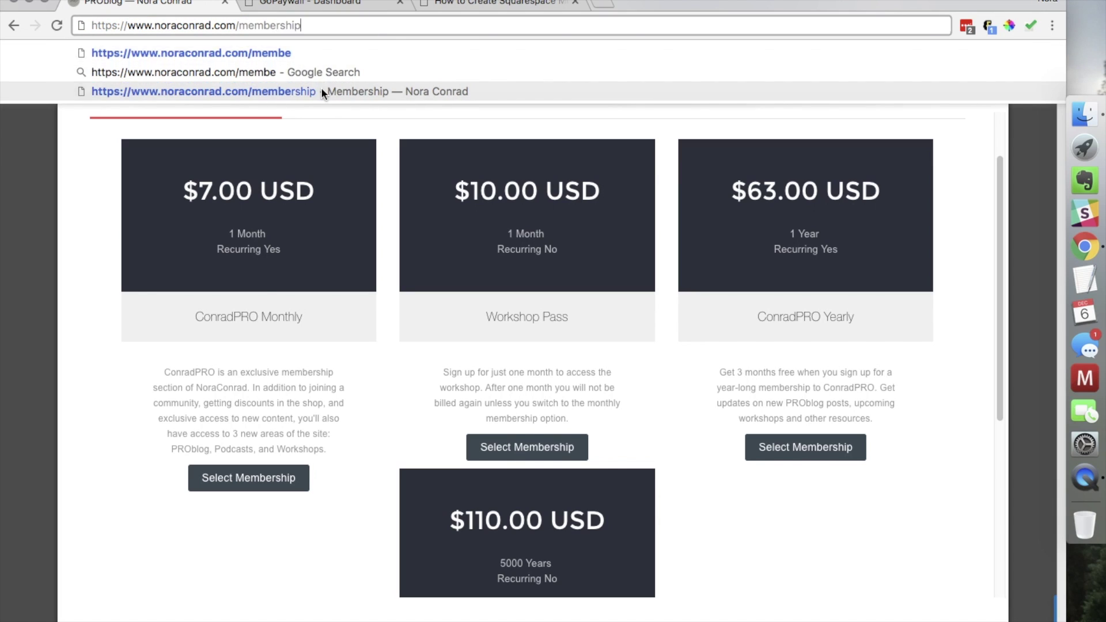
left_click(320, 90)
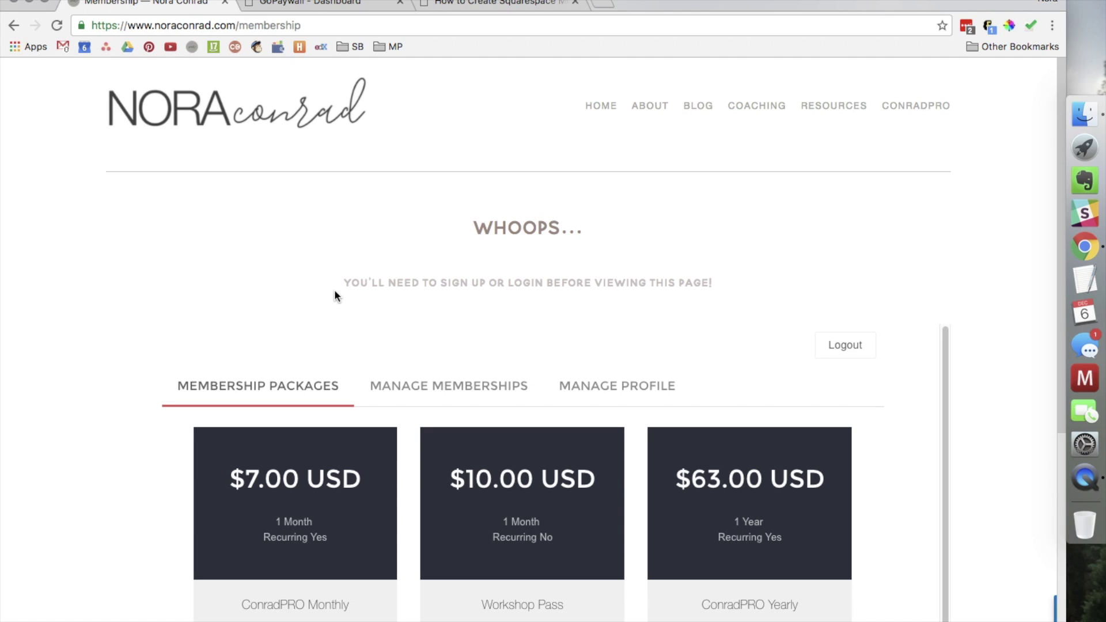
left_click_drag(541, 266, 572, 283)
left_click(612, 286)
scroll(611, 285, "down", 10)
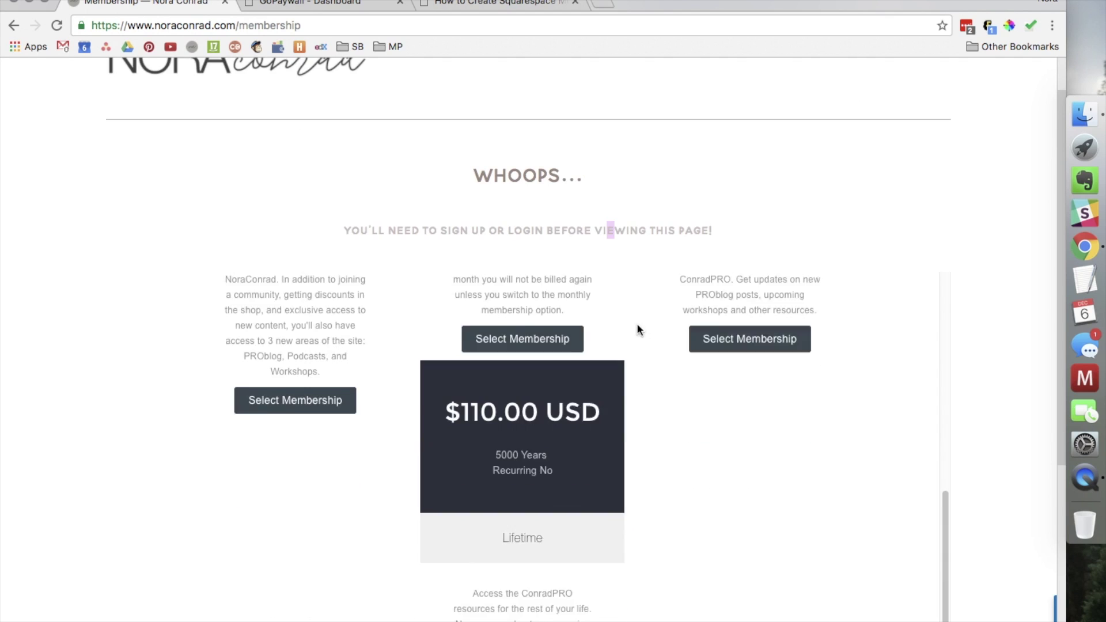
scroll(641, 409, "up", 10)
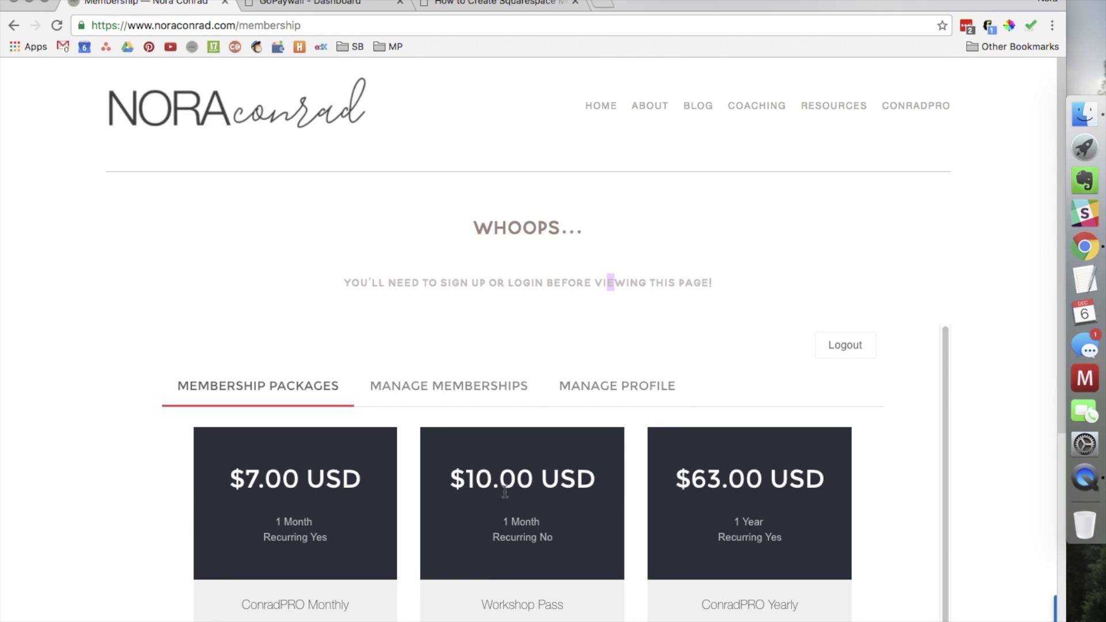
left_click(646, 312)
- Return to GoPaywall's protected page form and allow access for ConradPRO Monthly, Workshop Pass, WSPP, ConradPRO Yearly and Lifetime
left_click(311, 3)
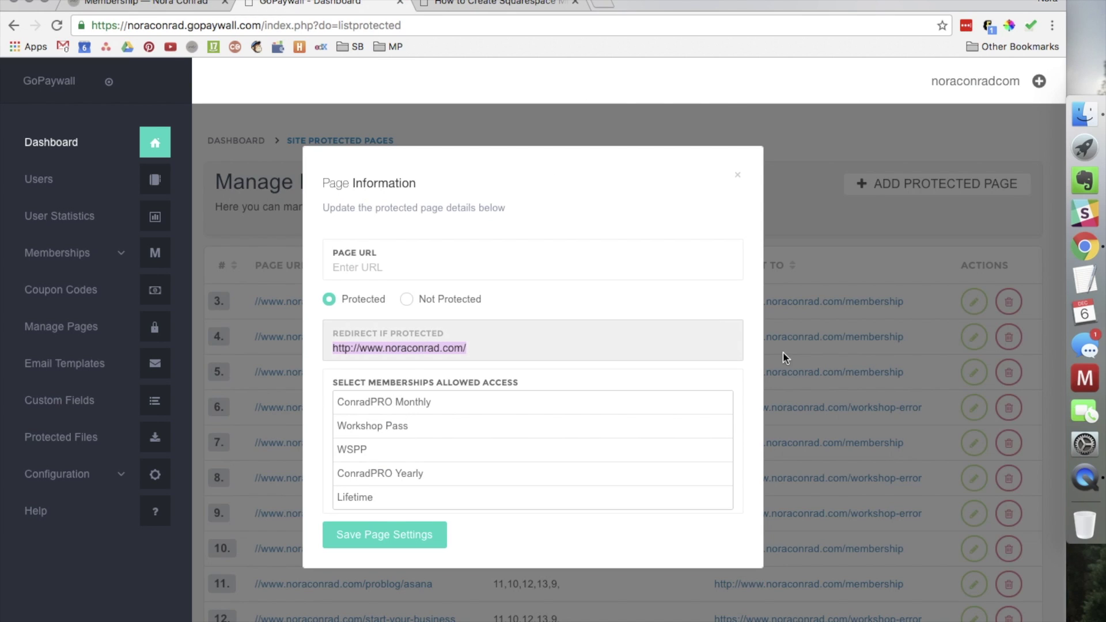
left_click(361, 348)
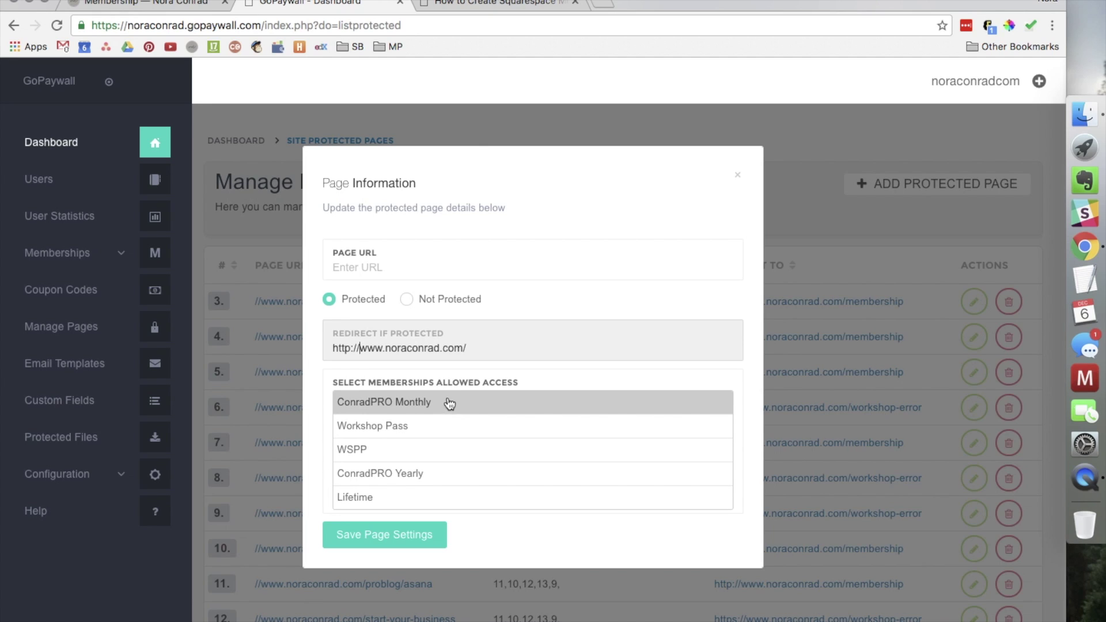
left_click(483, 411)
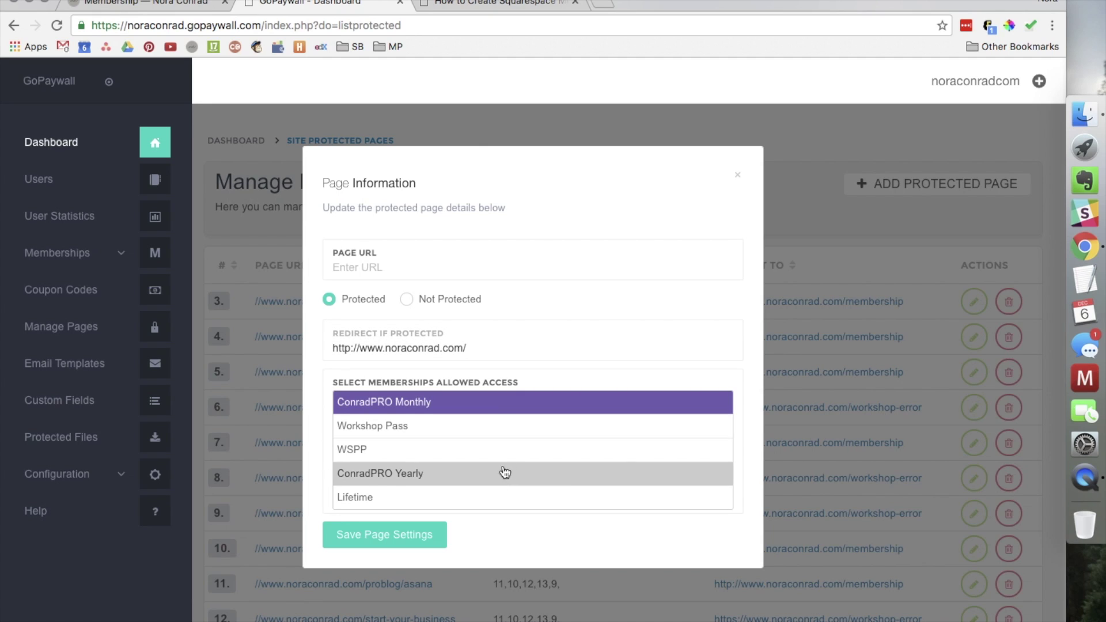
left_click(468, 430, "super")
left_click(461, 454, "super")
left_click(505, 483, "super")
left_click(477, 499, "super")
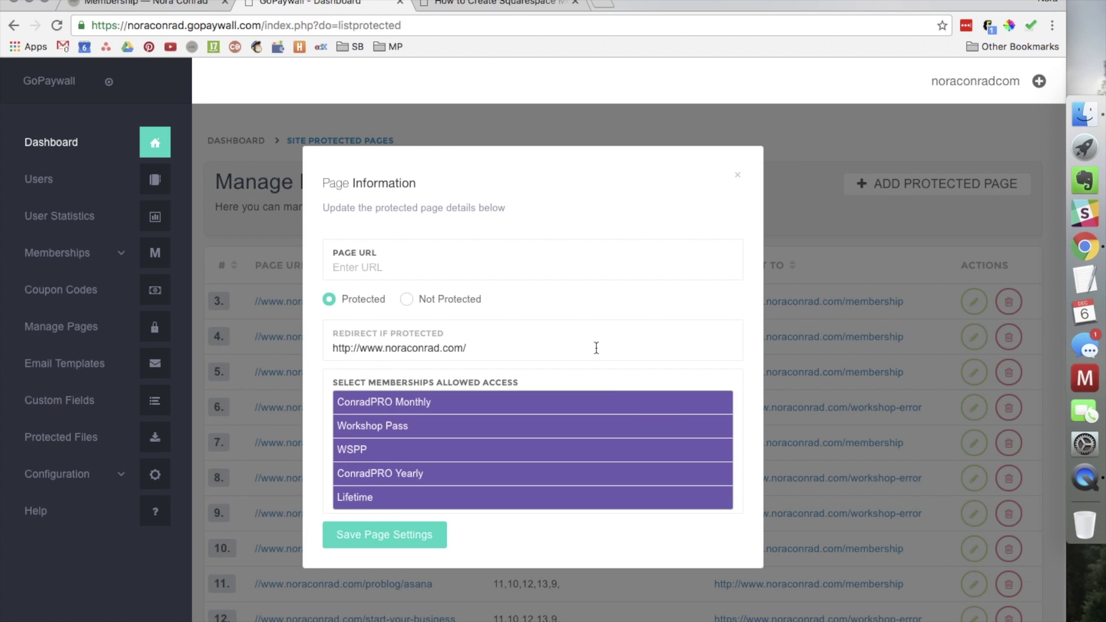
- Remove Workshop Pass and WSPP from the allowed memberships, select them again, and close the page form without saving
left_click(481, 455, "super")
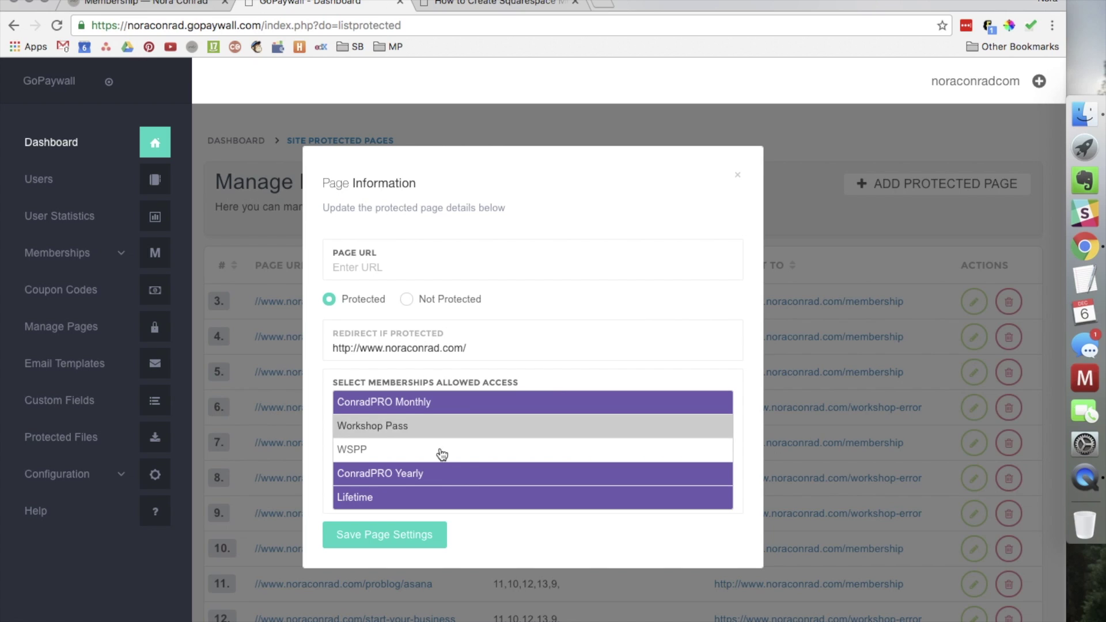
left_click(415, 454, "super")
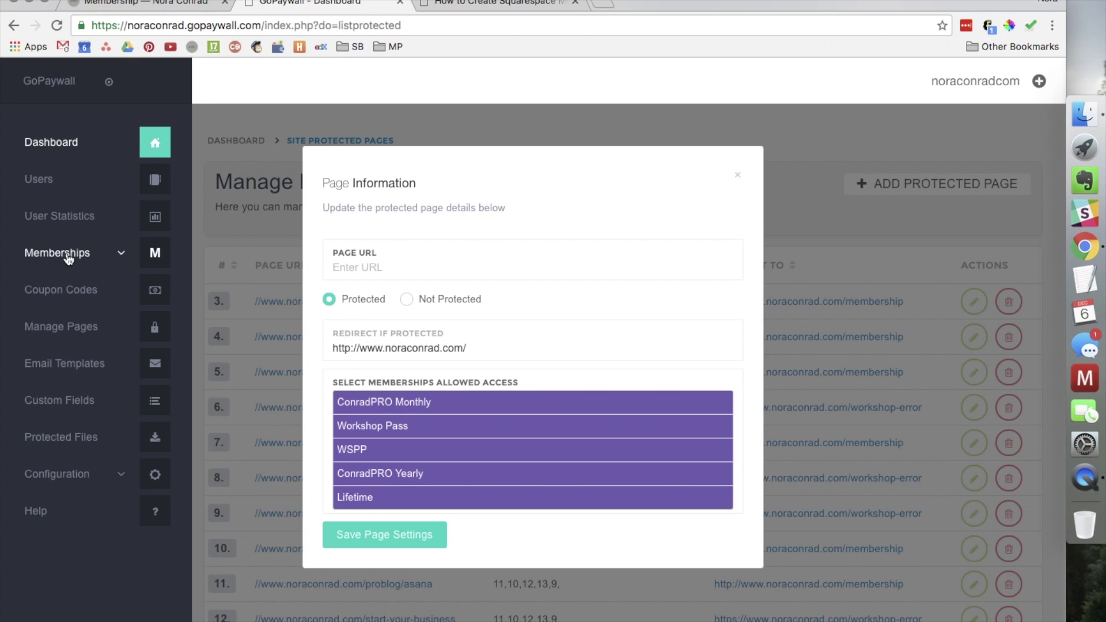
left_click(738, 175)
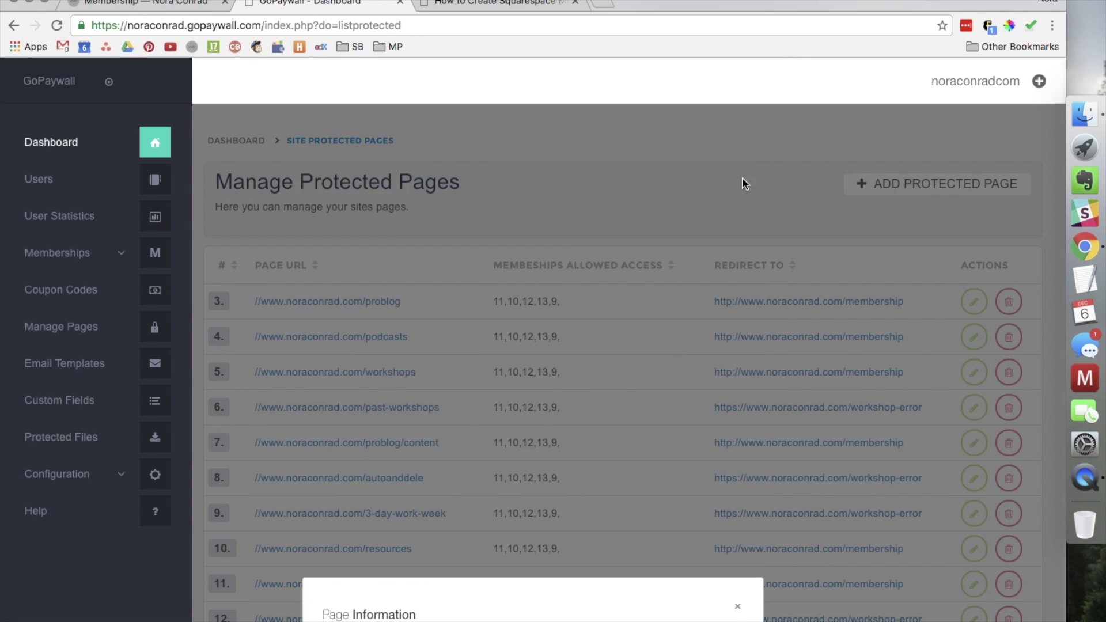
- View the protection settings of the /problog page in the protected pages list, and close them unchanged
scroll(652, 262, "down", 2)
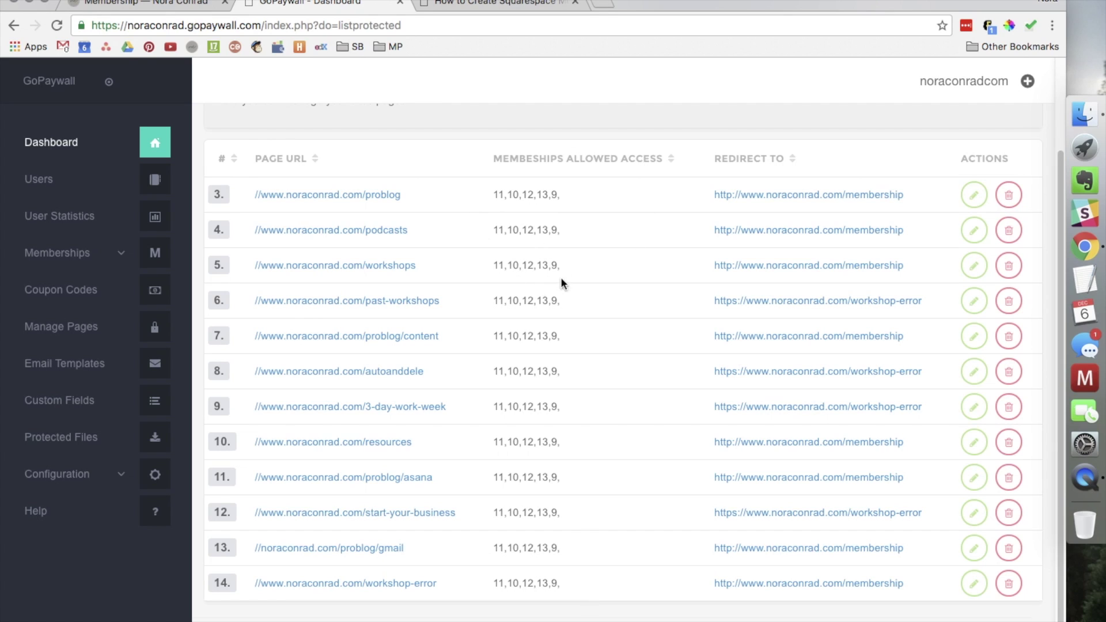
left_click(975, 198)
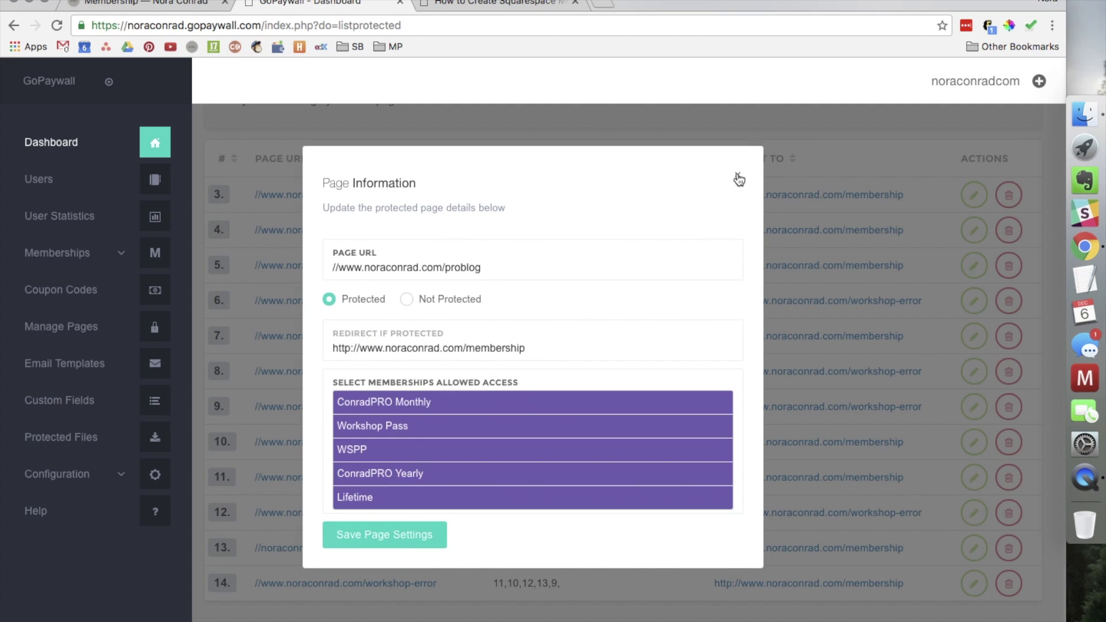
left_click(735, 172)
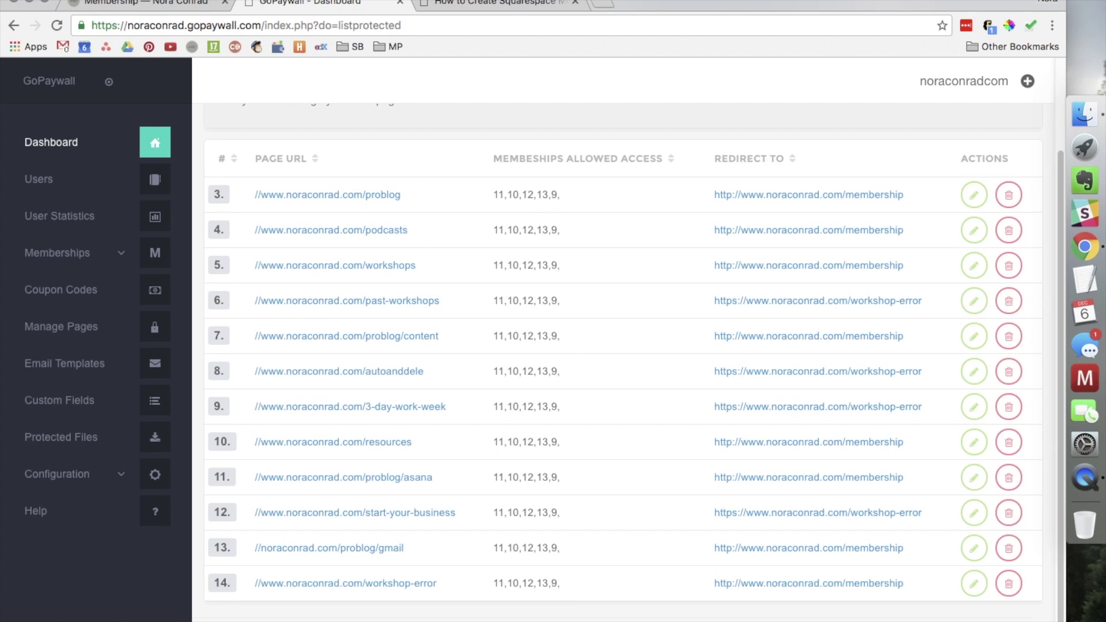
- View the upload page for protected files, and look through the users list with its membership and expiry columns
left_click(73, 437)
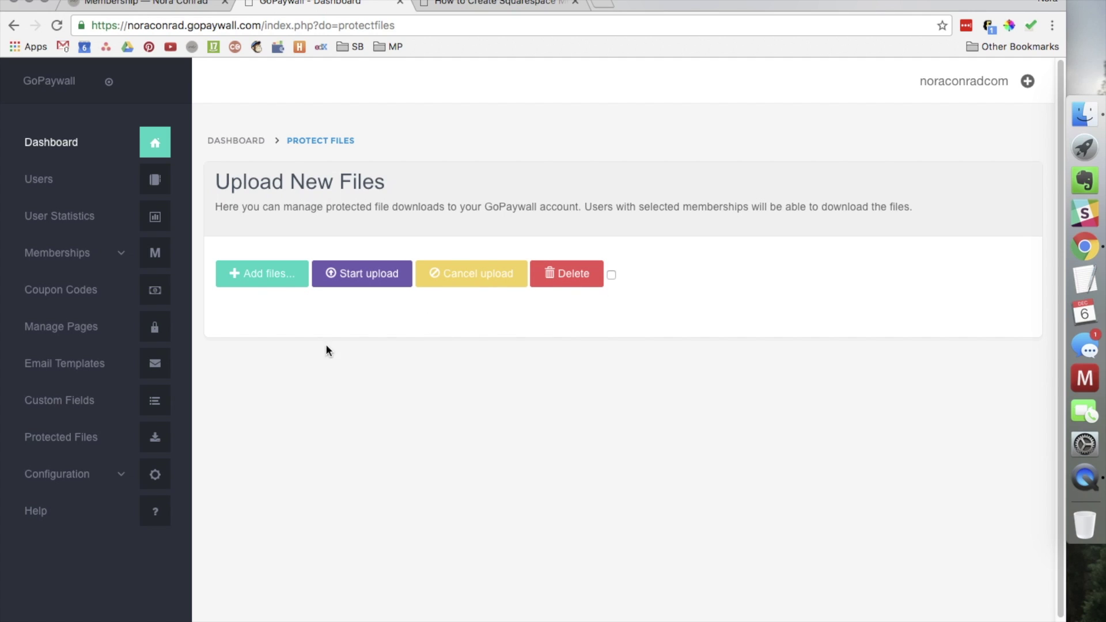
left_click(73, 195)
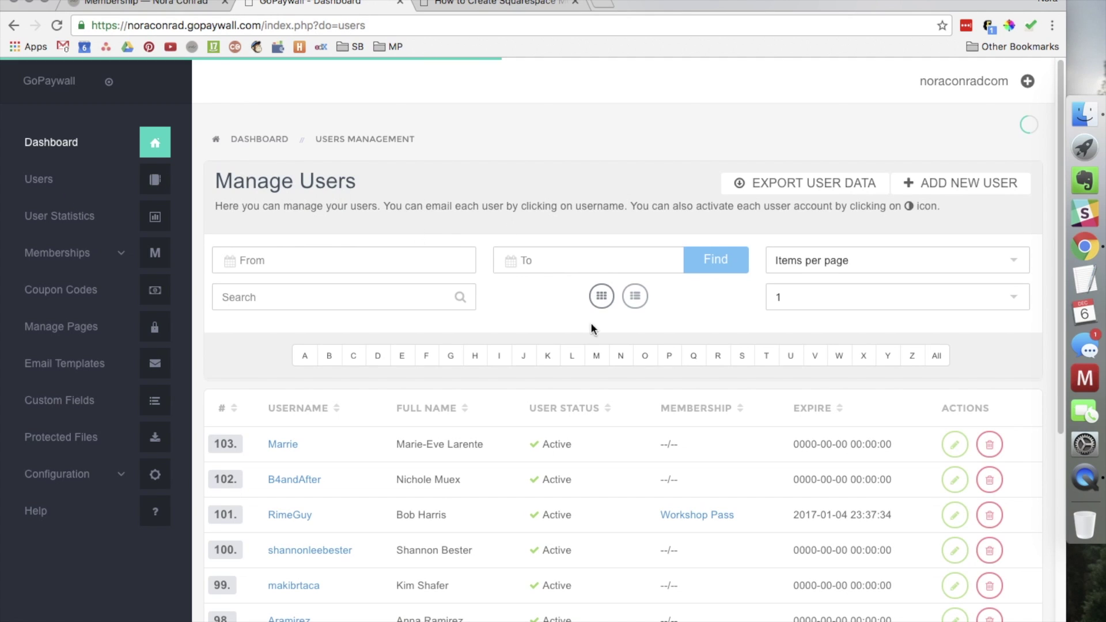
scroll(654, 327, "down", 6)
scroll(654, 324, "up", 6)
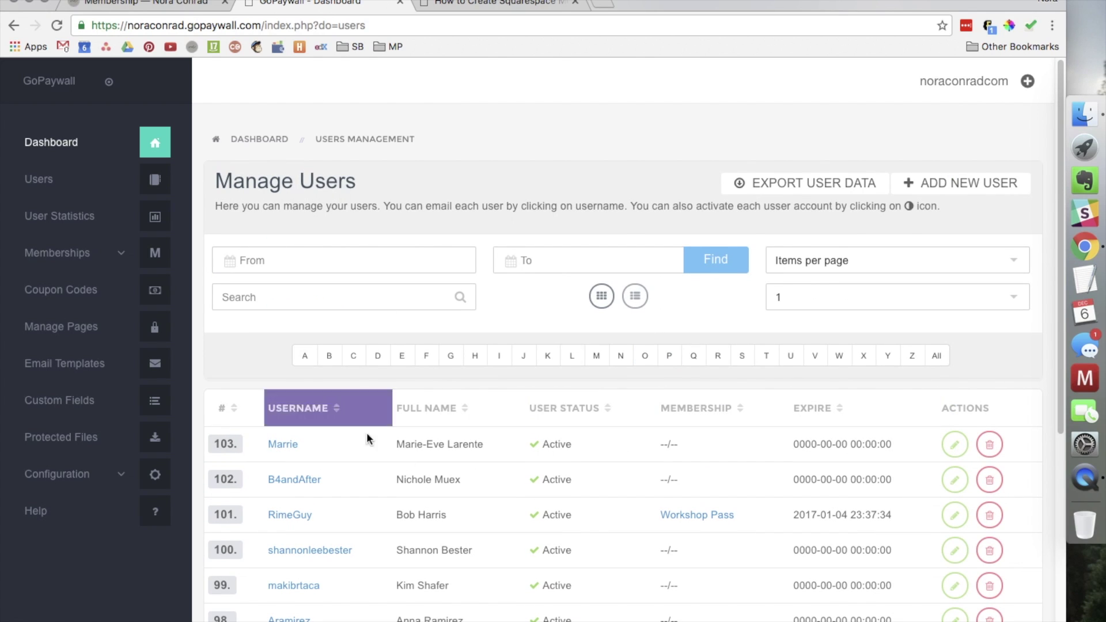
scroll(583, 461, "down", 6)
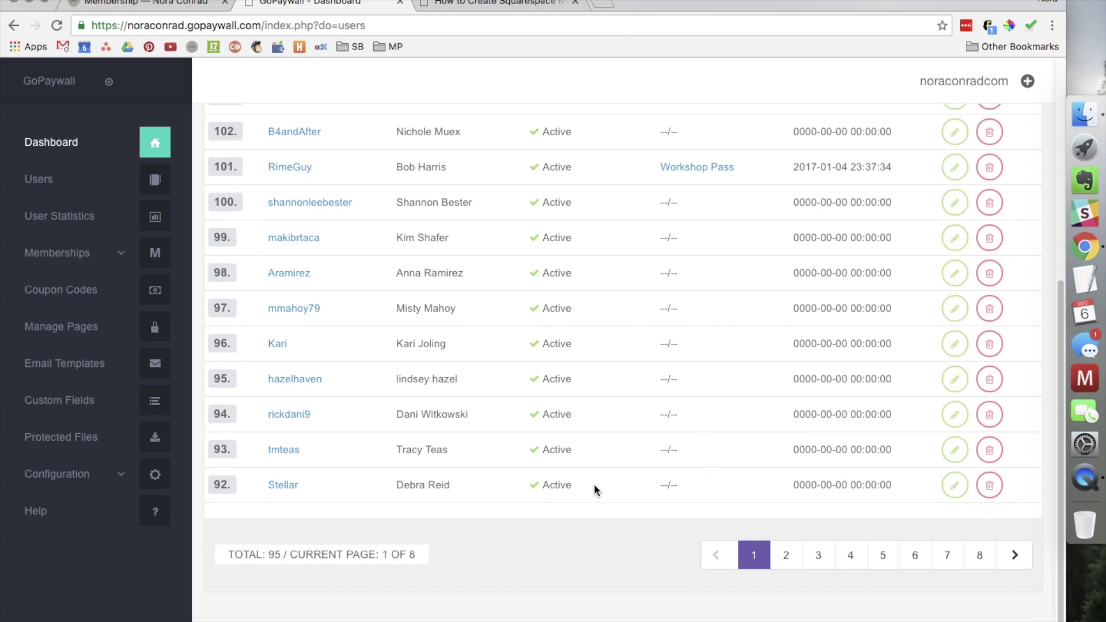
scroll(571, 253, "up", 6)
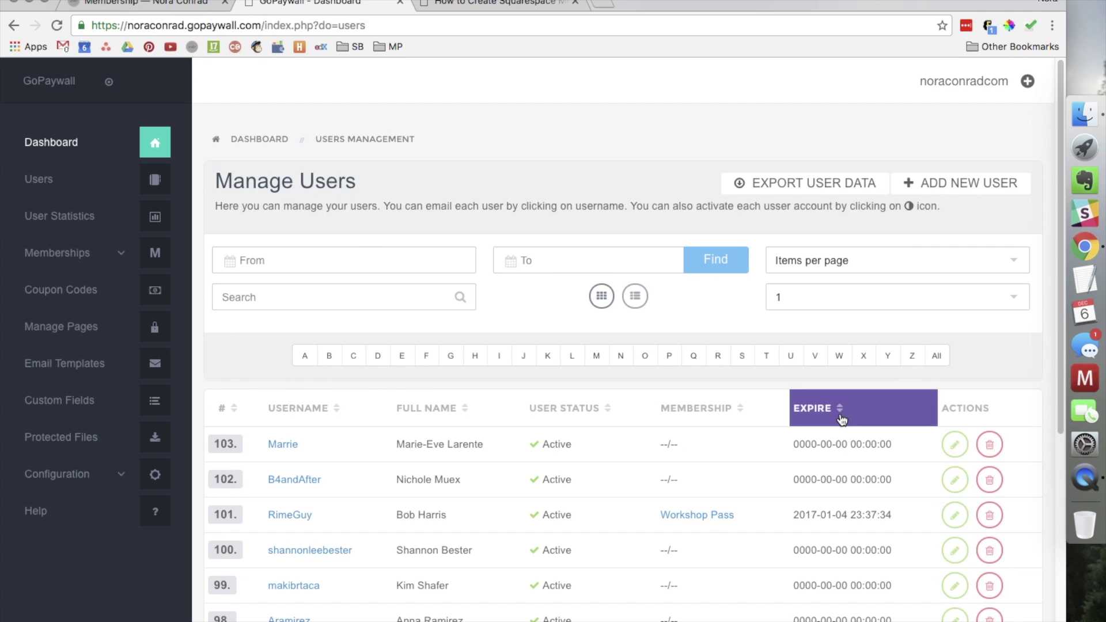
- Look at the Workshop Pass member's expiry date and the export option in the users list, and open the custom fields list
double_click(872, 515)
left_click(806, 518)
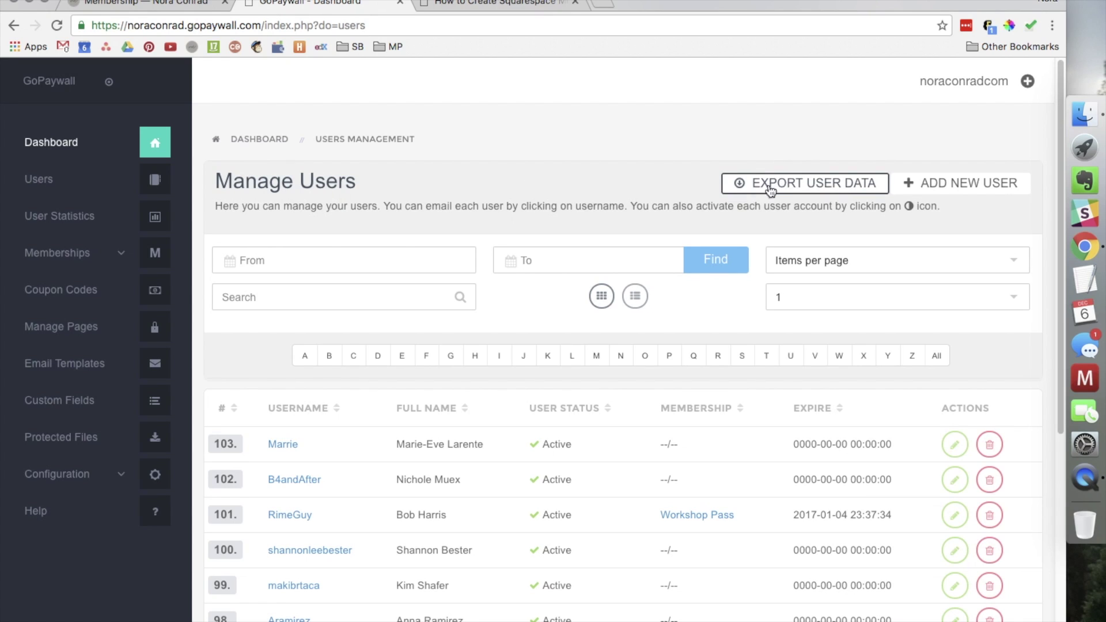
left_click(85, 400)
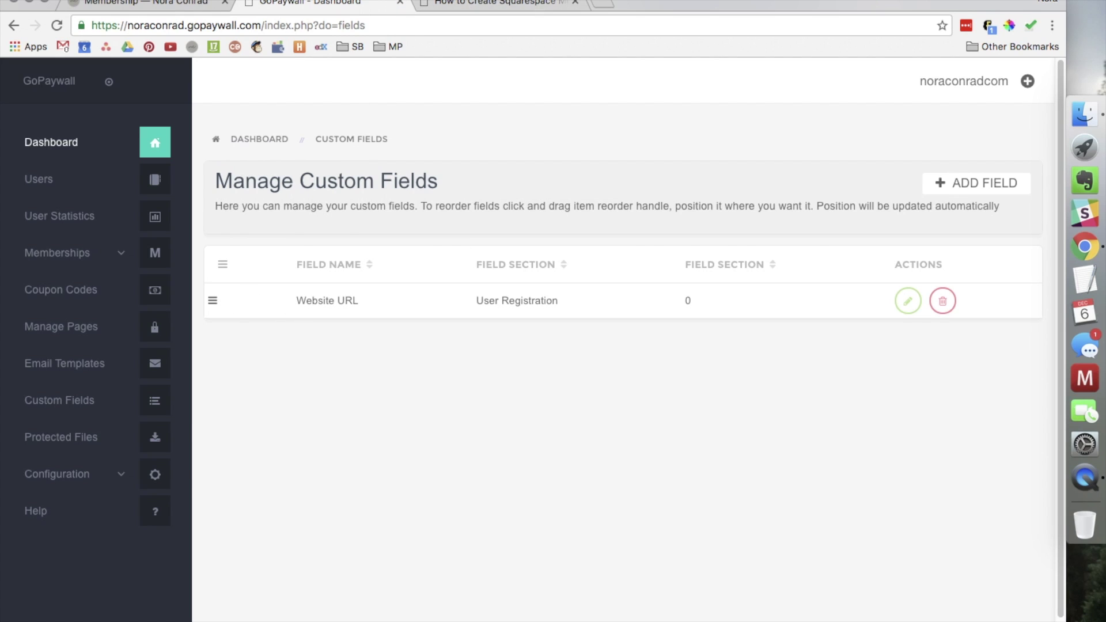
- Compare the Website URL entry in GoPaywall's custom fields list with the Website URL field on the site's registration form
left_click(144, 4)
left_click(845, 345)
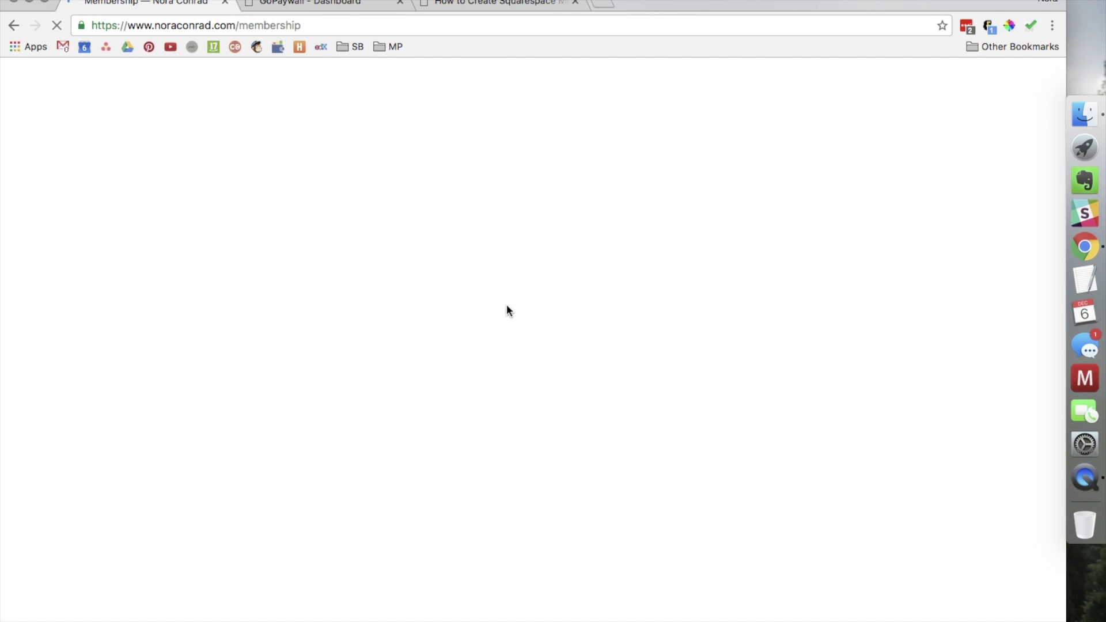
left_click(307, 10)
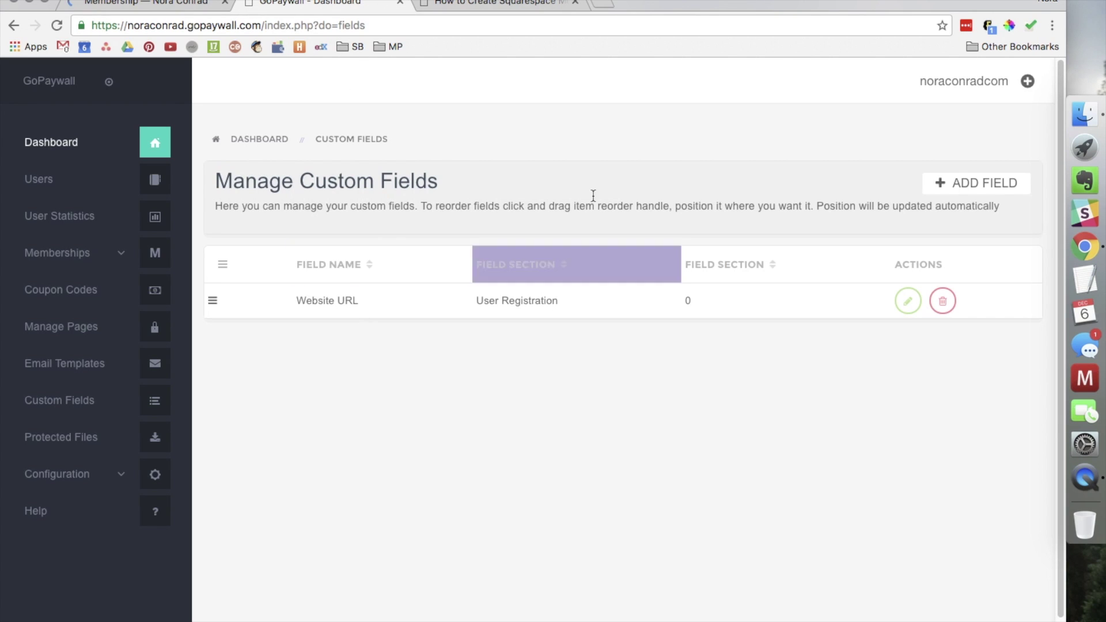
left_click_drag(374, 241, 631, 298)
left_click(647, 319)
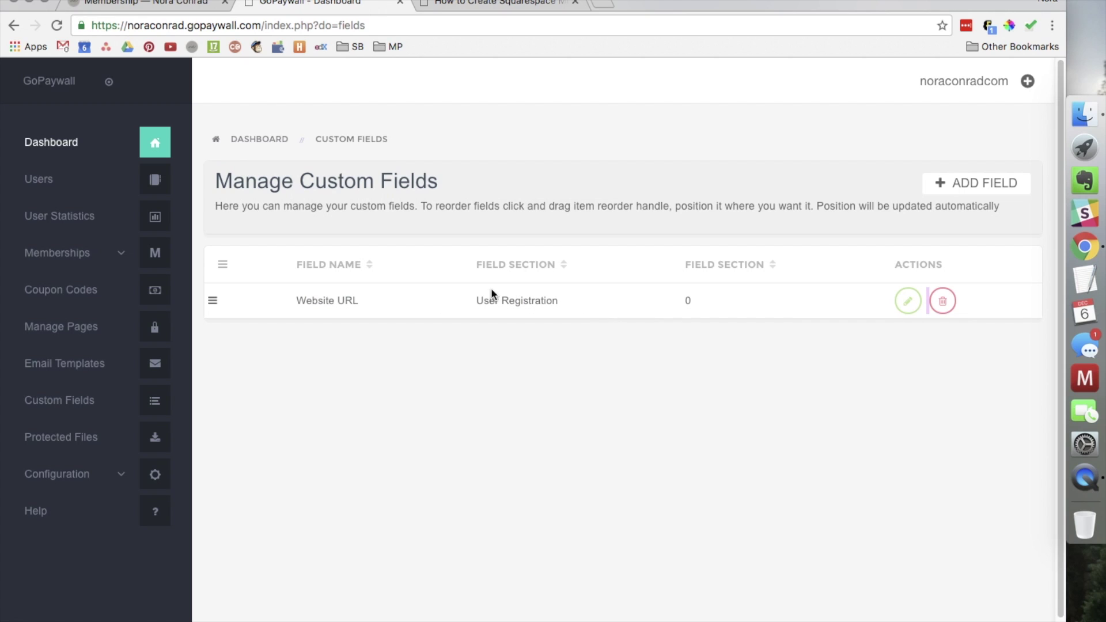
left_click(170, 7)
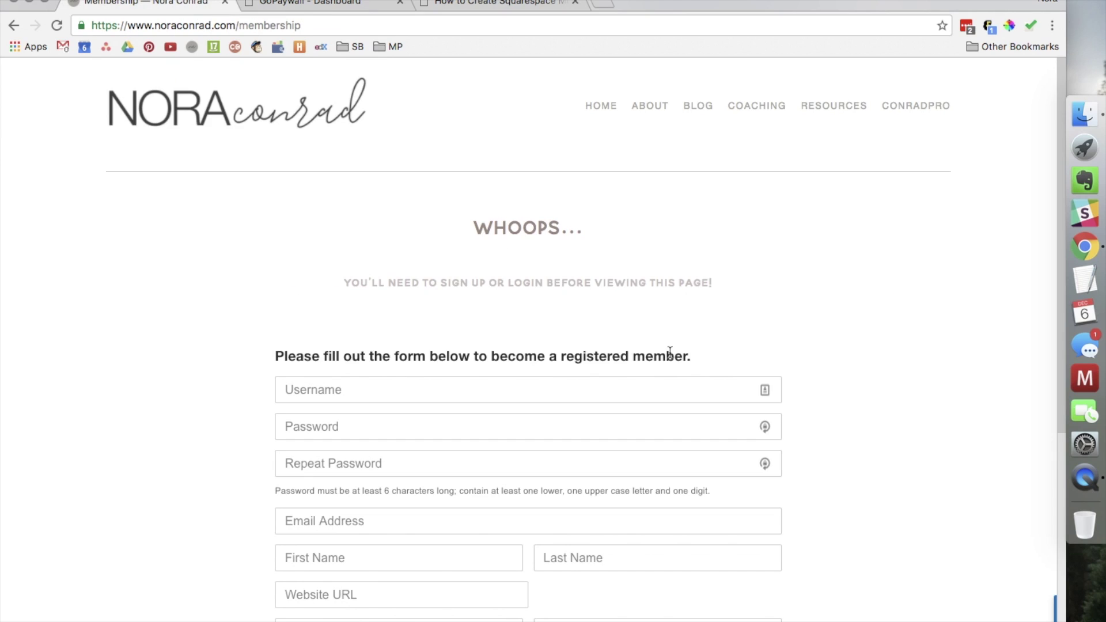
scroll(670, 353, "down", 2)
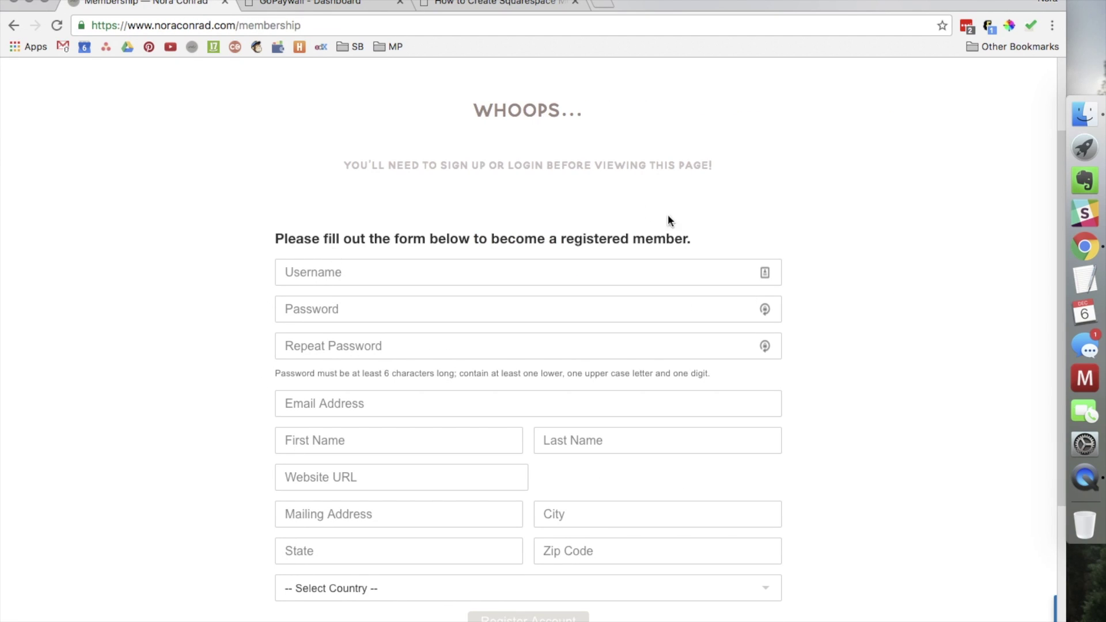
scroll(457, 239, "down", 3)
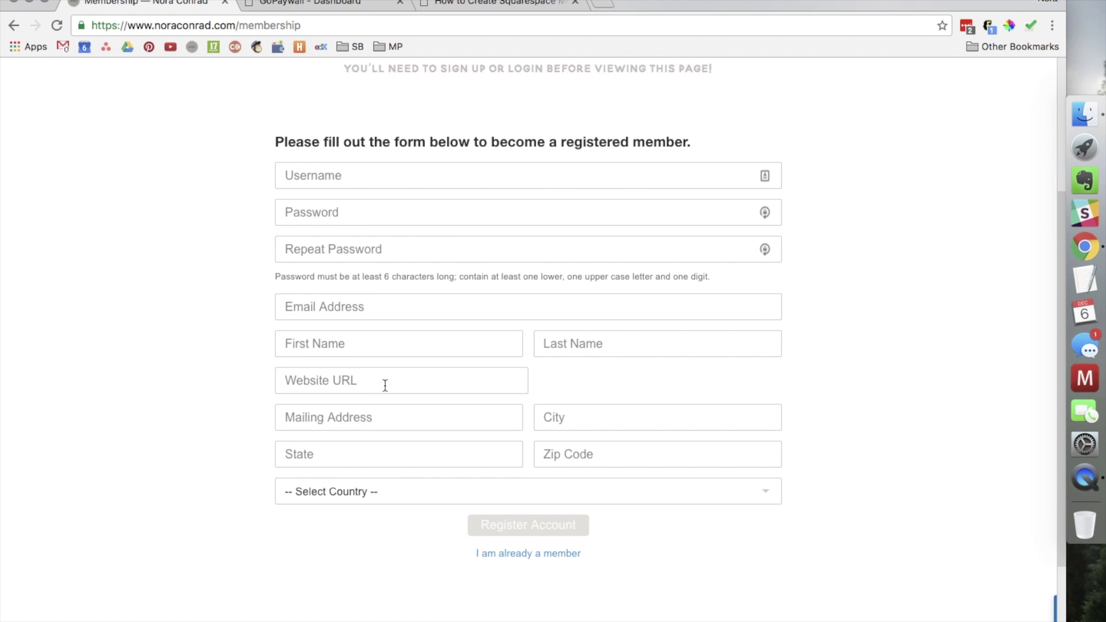
left_click(327, 382)
left_click(375, 3)
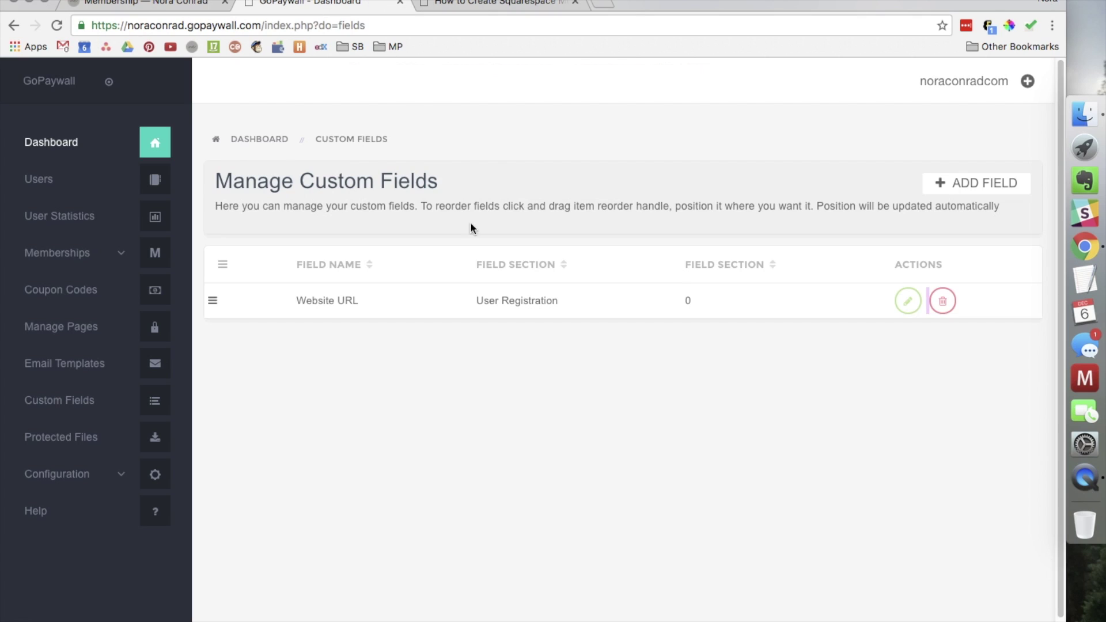
- Open the form for adding a custom field and look at its field name and tooltip settings
left_click(973, 186)
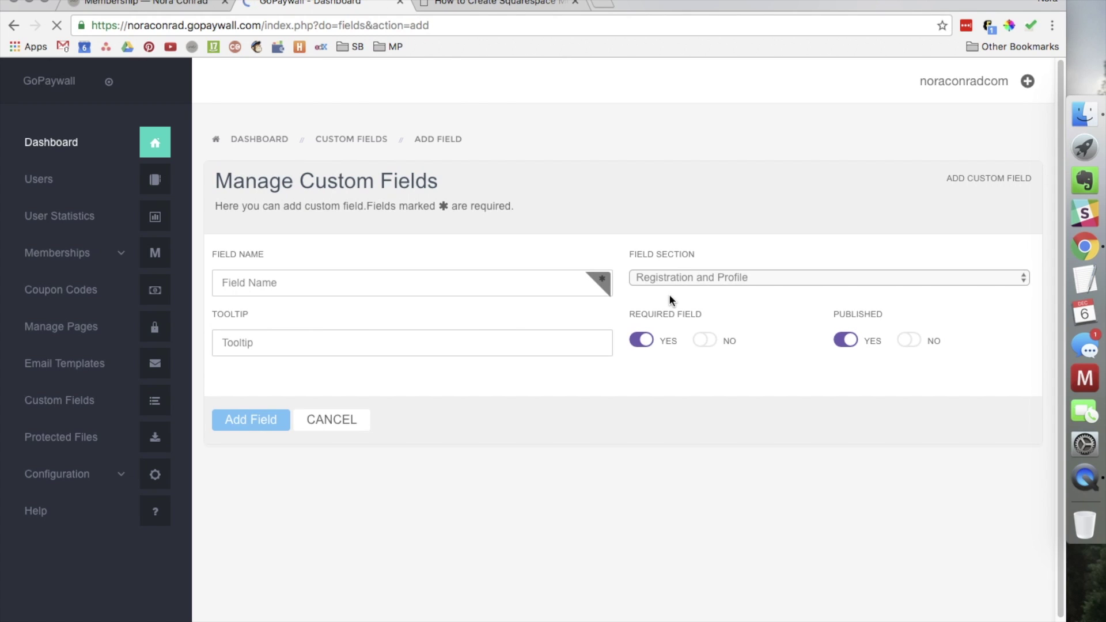
left_click(442, 286)
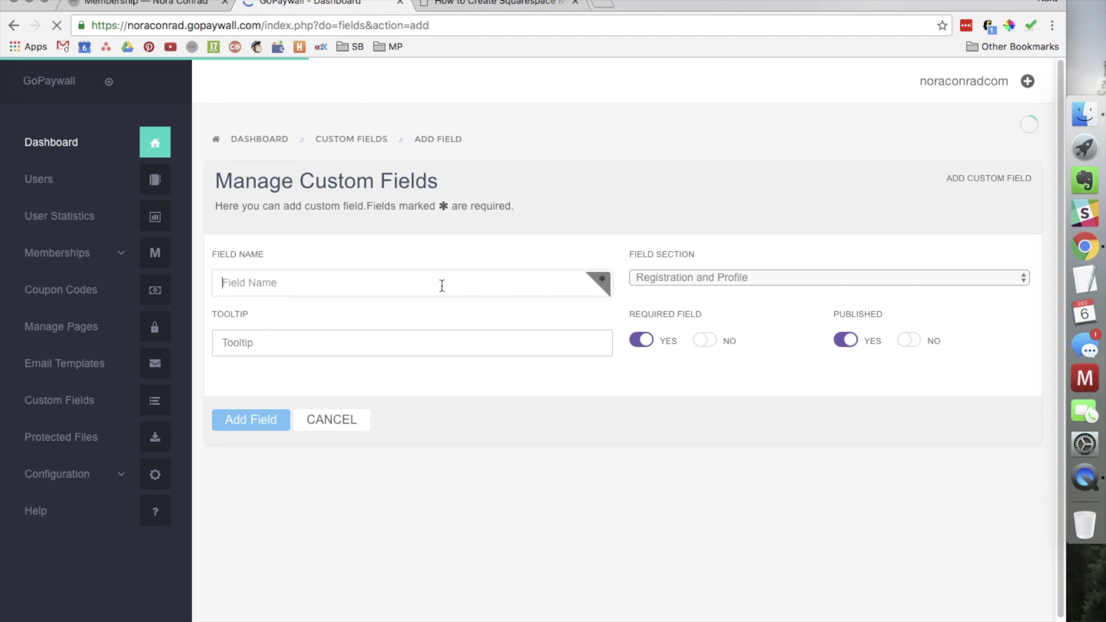
left_click(247, 281)
left_click(266, 341)
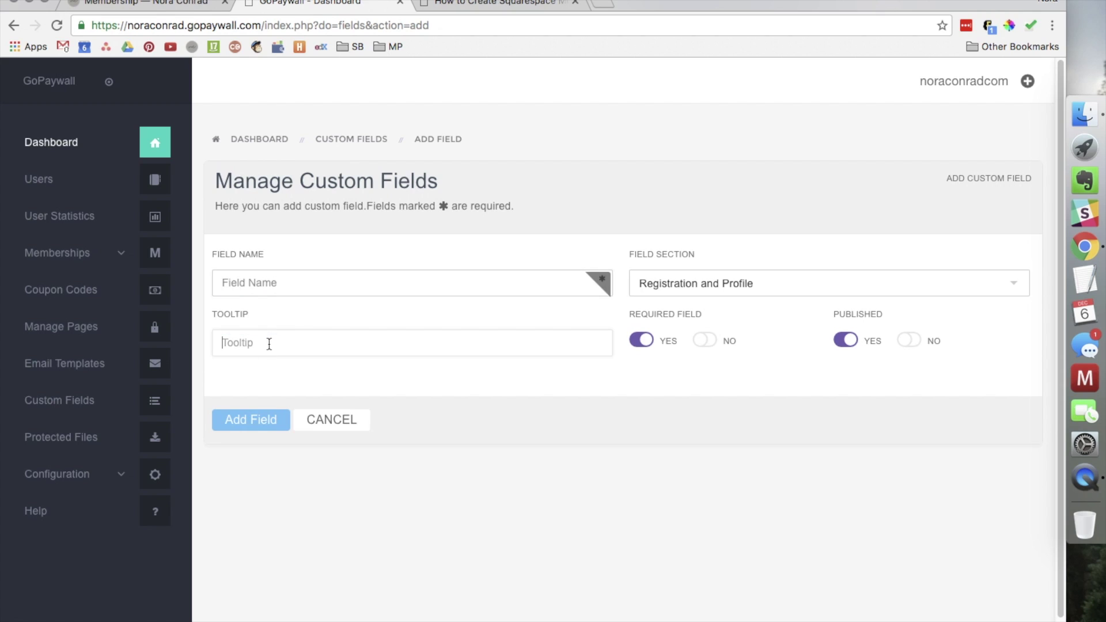
- View the password requirements note on the site's registration form, and return to cancel the new custom field form
left_click(207, 5)
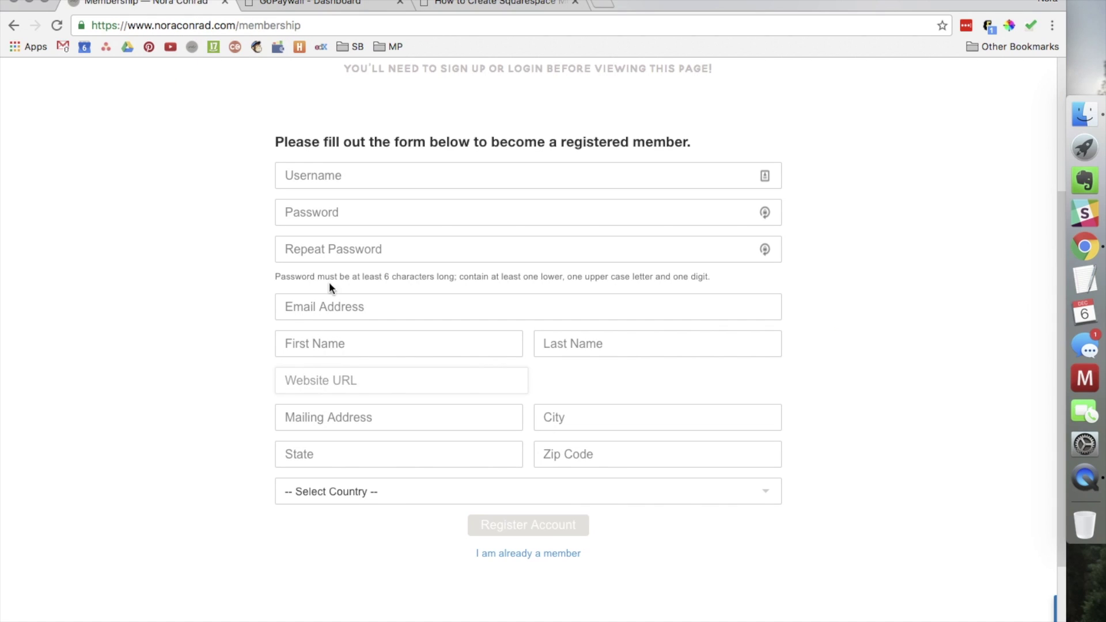
left_click_drag(319, 277, 276, 276)
left_click(726, 277)
left_click(302, 277)
left_click(303, 3)
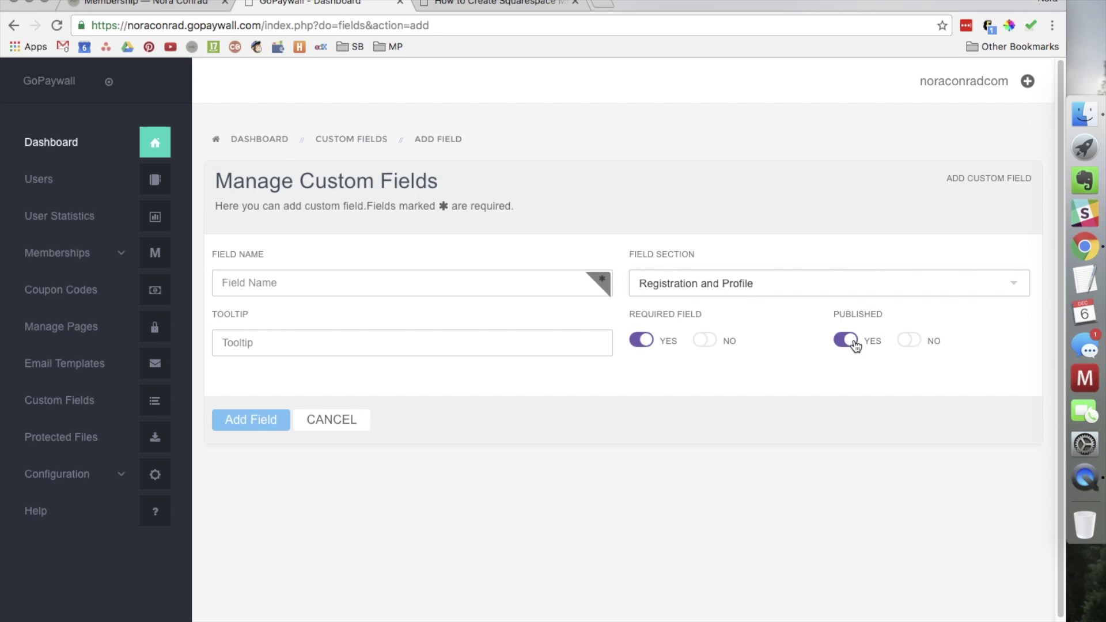
left_click(331, 419)
- View GoPaywall's Squarespace setup article and the address fields of the site's registration form, and return to the custom fields list
left_click(468, 6)
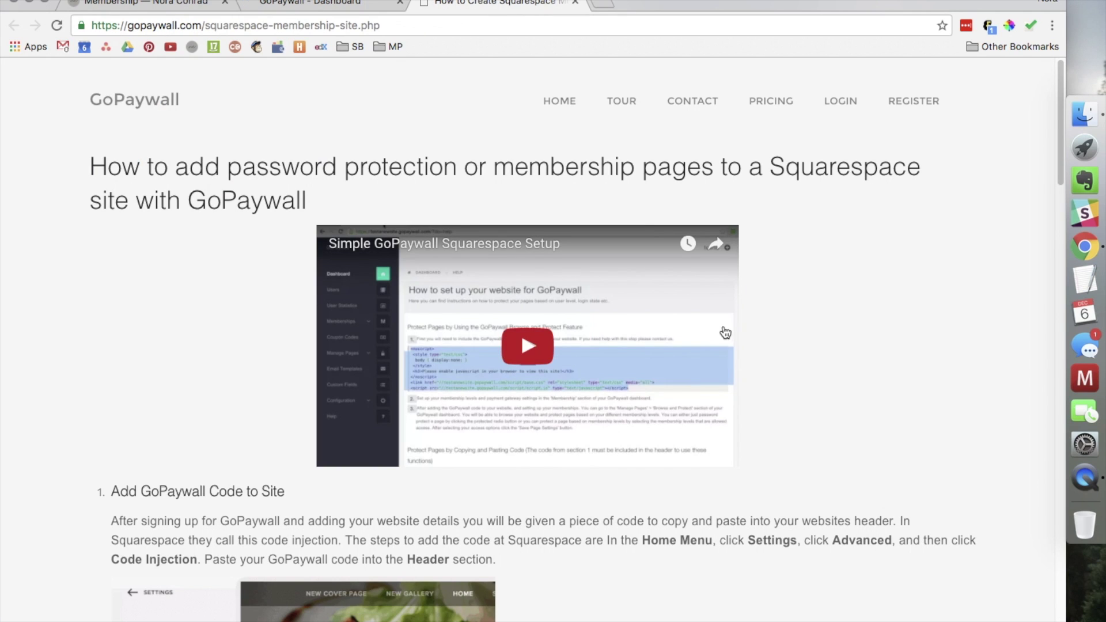
left_click(144, 4)
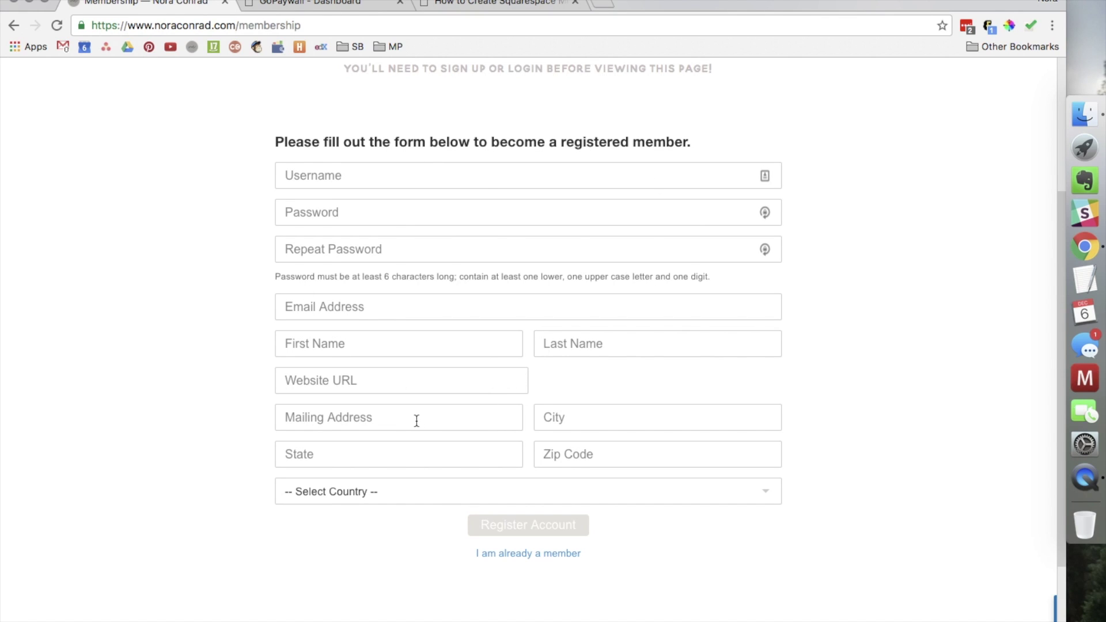
left_click(585, 449)
key("shift+Tab")
left_click(318, 5)
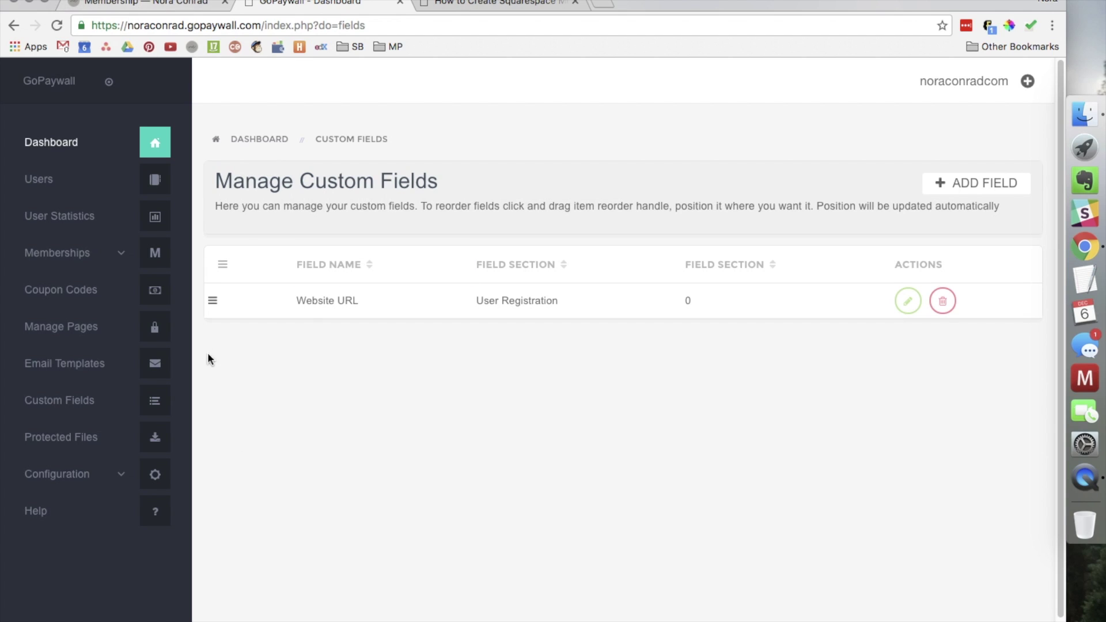
- Examine the site's registration page from its sign-up notice and heading down to the Register Account option
left_click(132, 8)
scroll(513, 212, "down", 3)
scroll(515, 242, "up", 6)
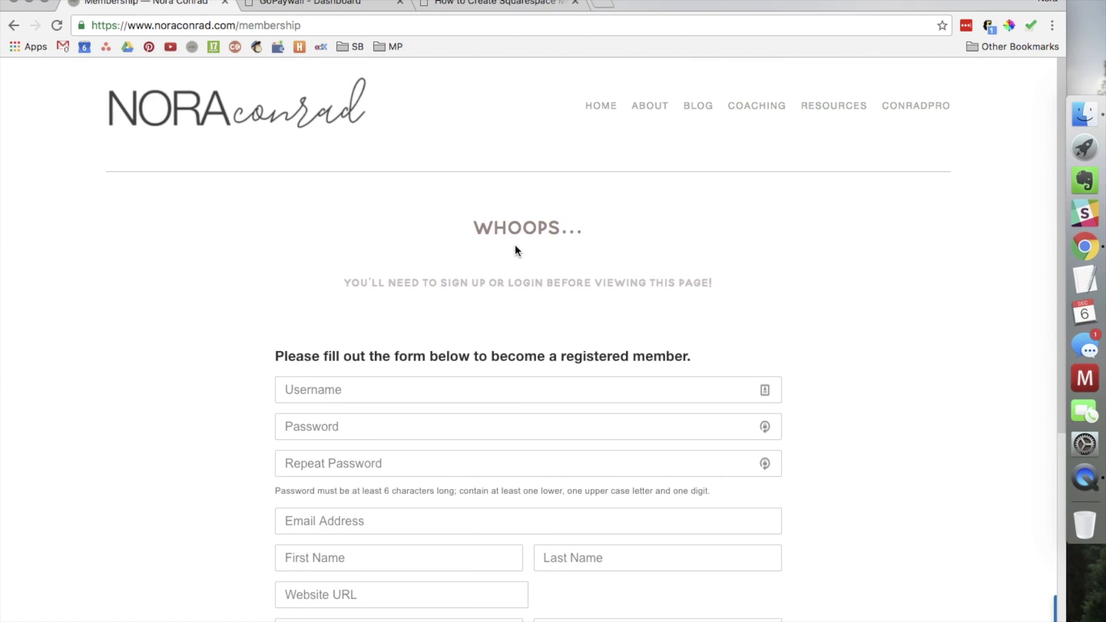
left_click_drag(382, 362, 700, 353)
left_click(724, 354)
scroll(718, 369, "down", 8)
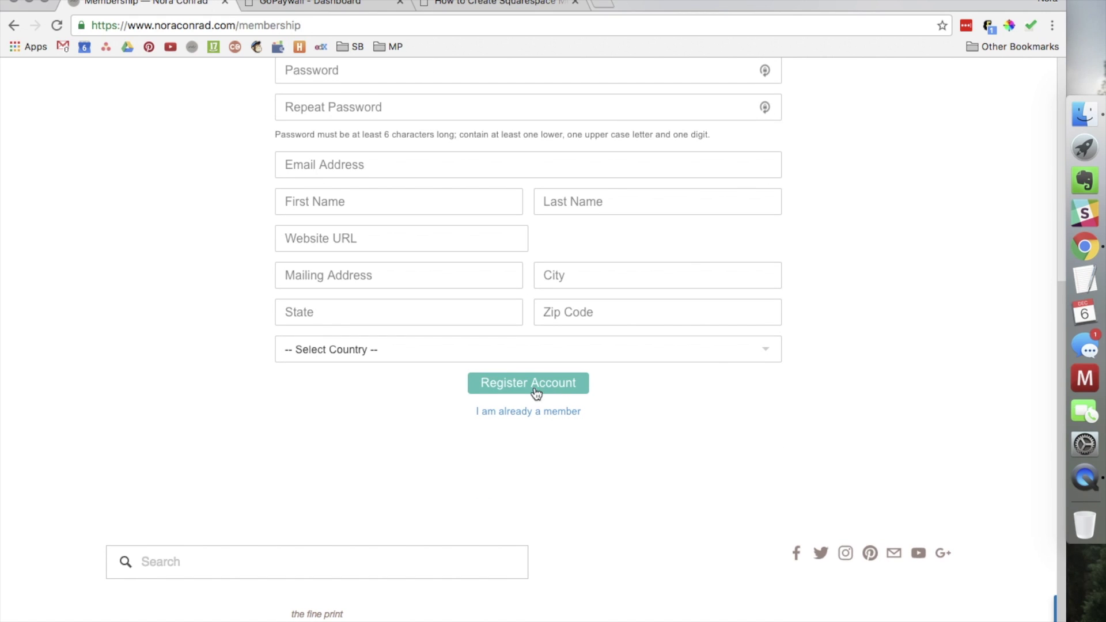
left_click(548, 384)
- Open the ConradPRO page's login form, allow the saved username and password to be filled in, and close it without logging in
left_click(896, 106)
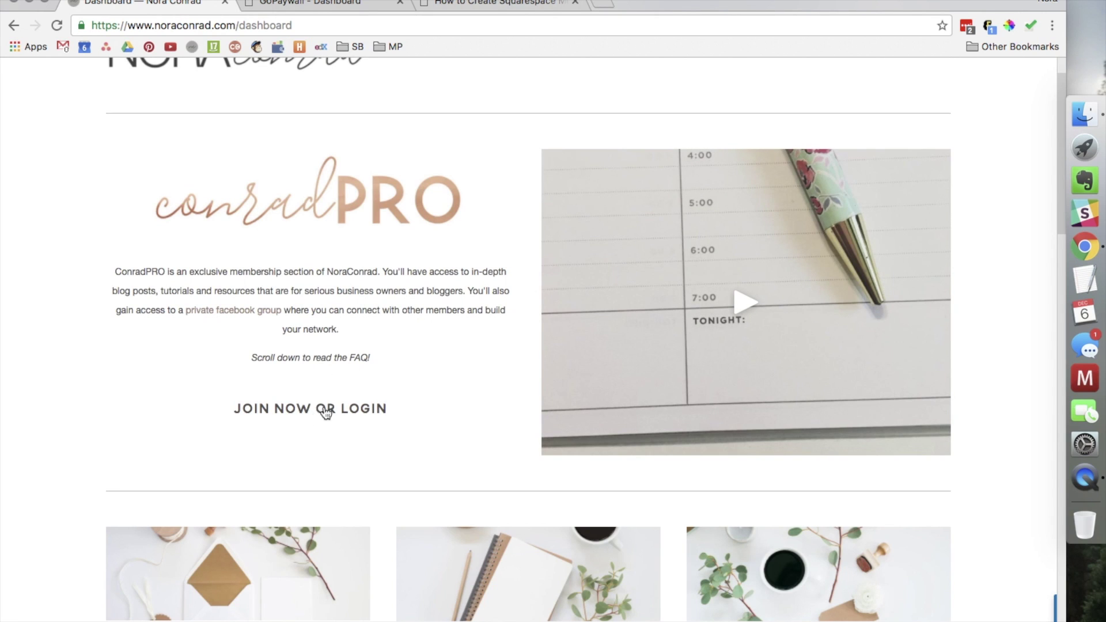
left_click(328, 410)
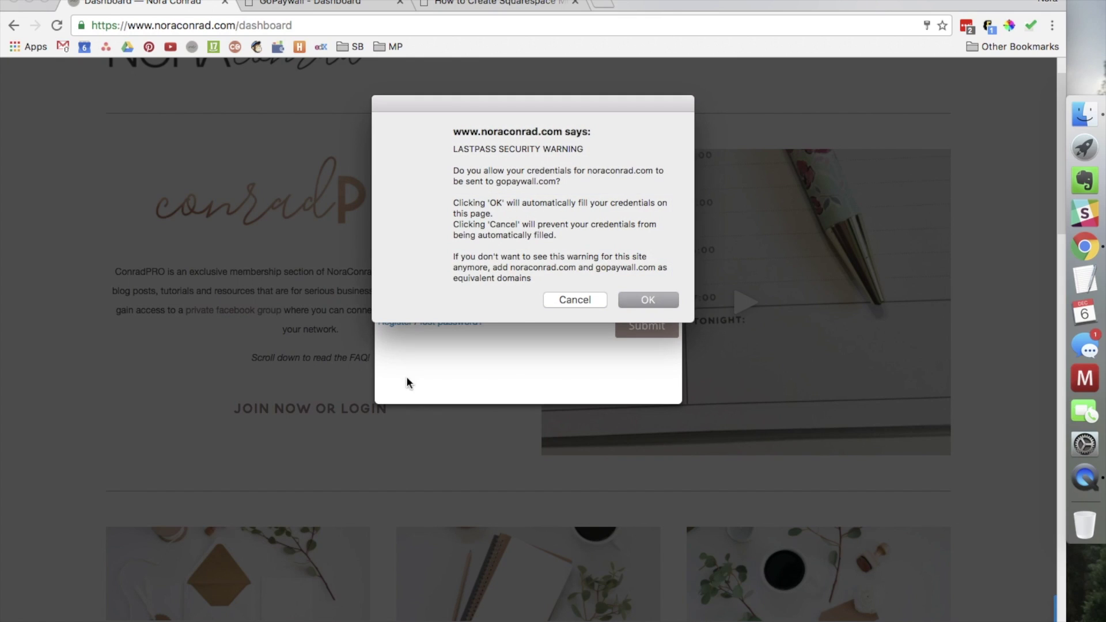
left_click(645, 297)
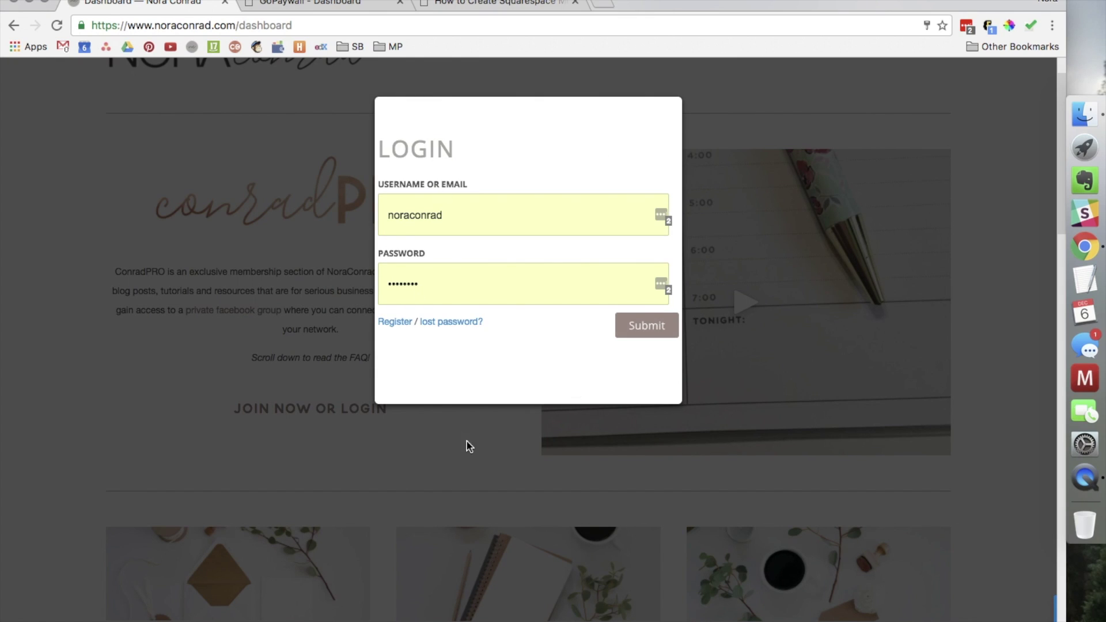
left_click(457, 428)
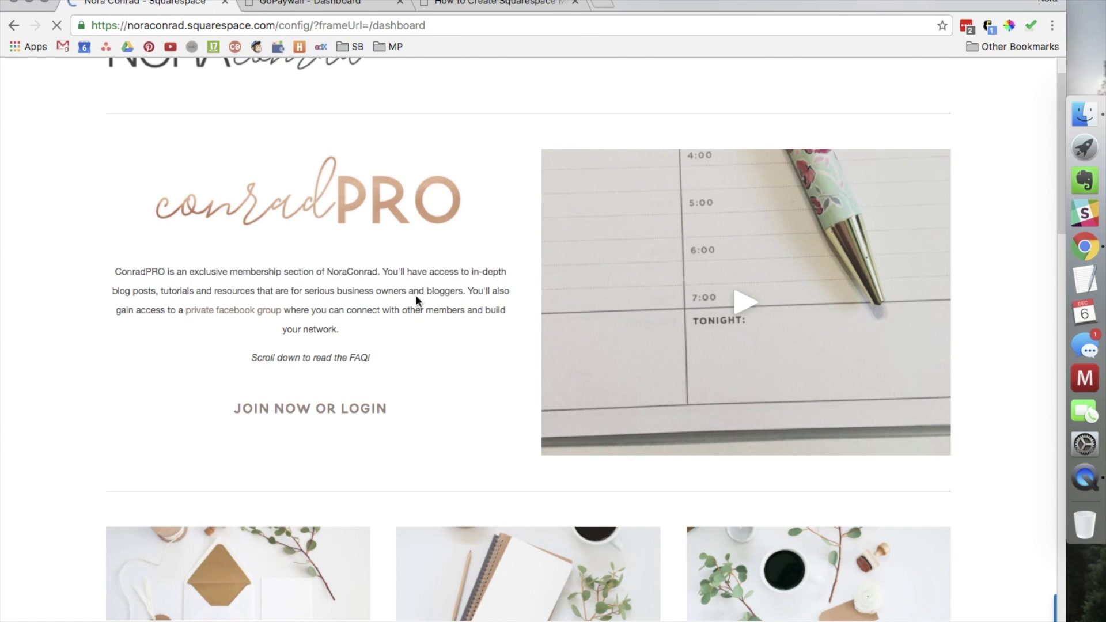
- Open GoPaywall's help page on website setup, and check the ConradPRO page while the help page loads
left_click(323, 6)
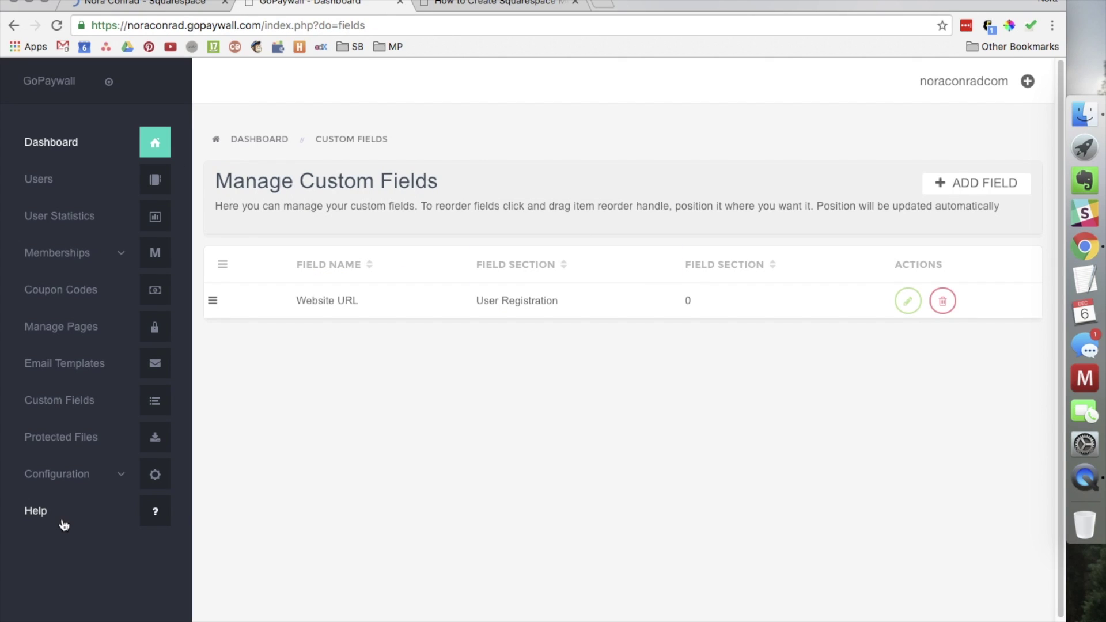
left_click(36, 516)
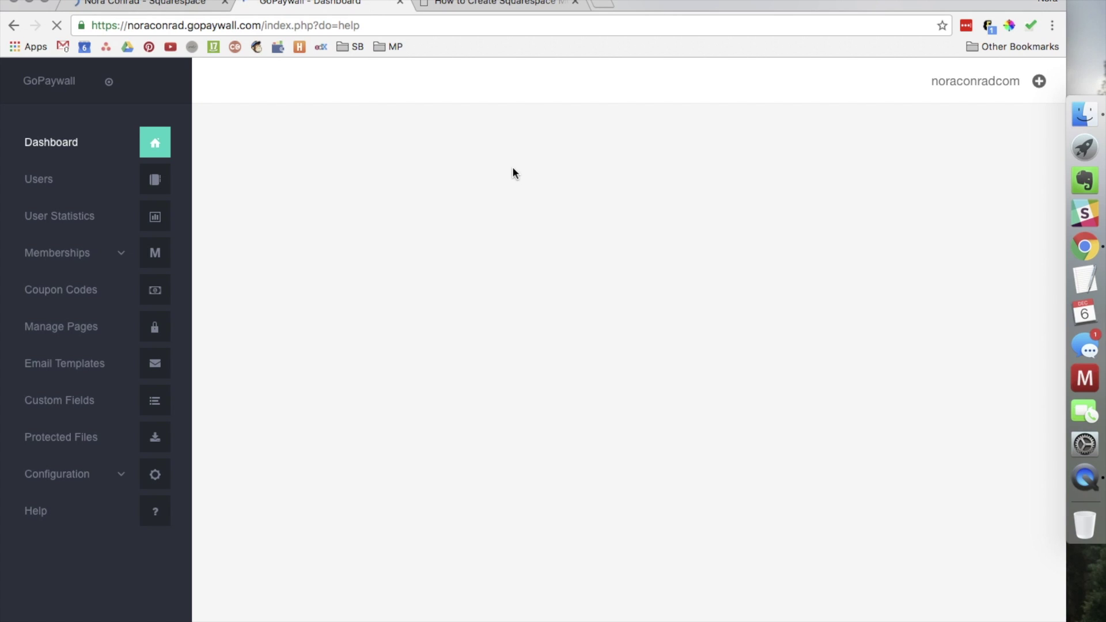
left_click(143, 3)
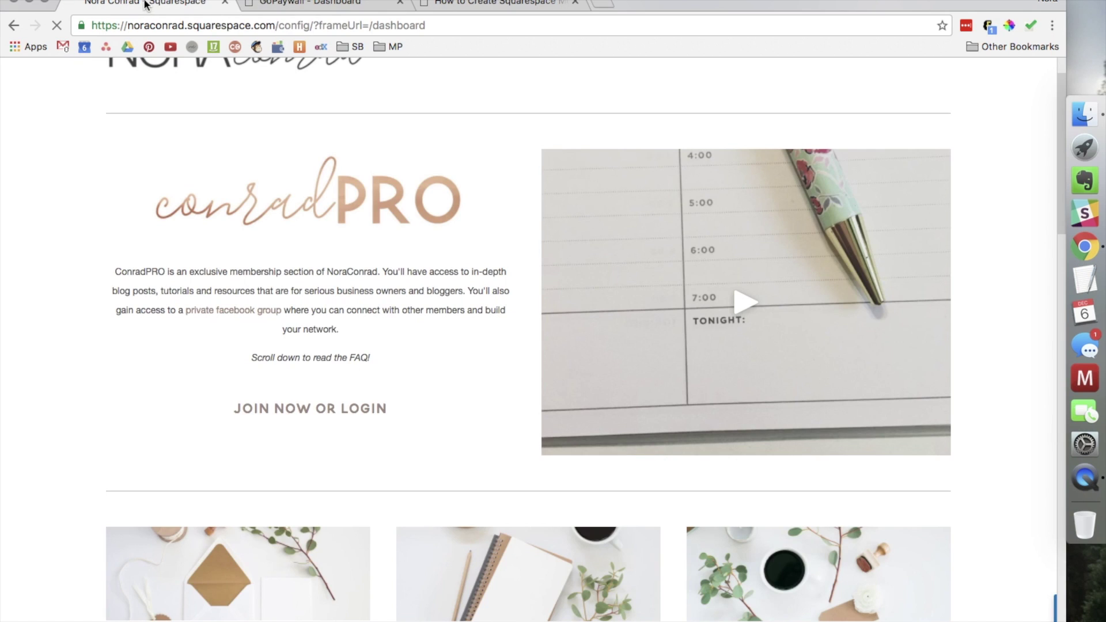
left_click(277, 3)
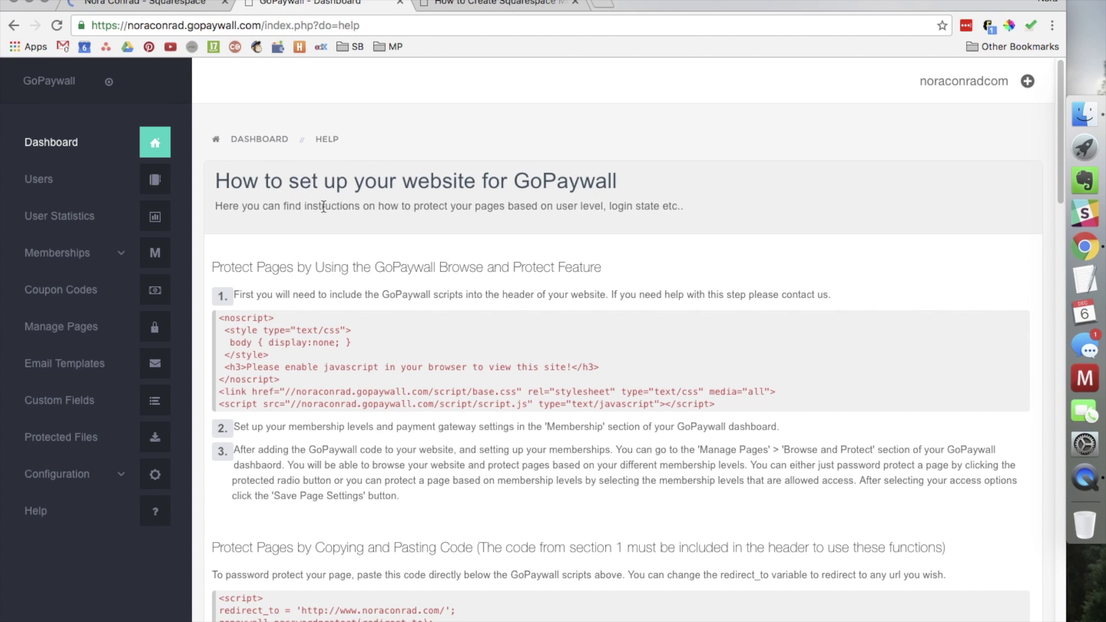
- Read the help page's instructions for adding the GoPaywall header scripts and using the Browse and Protect feature
scroll(326, 206, "down", 3)
scroll(334, 219, "up", 3)
left_click_drag(345, 294, 497, 301)
left_click(528, 282)
scroll(385, 282, "down", 4)
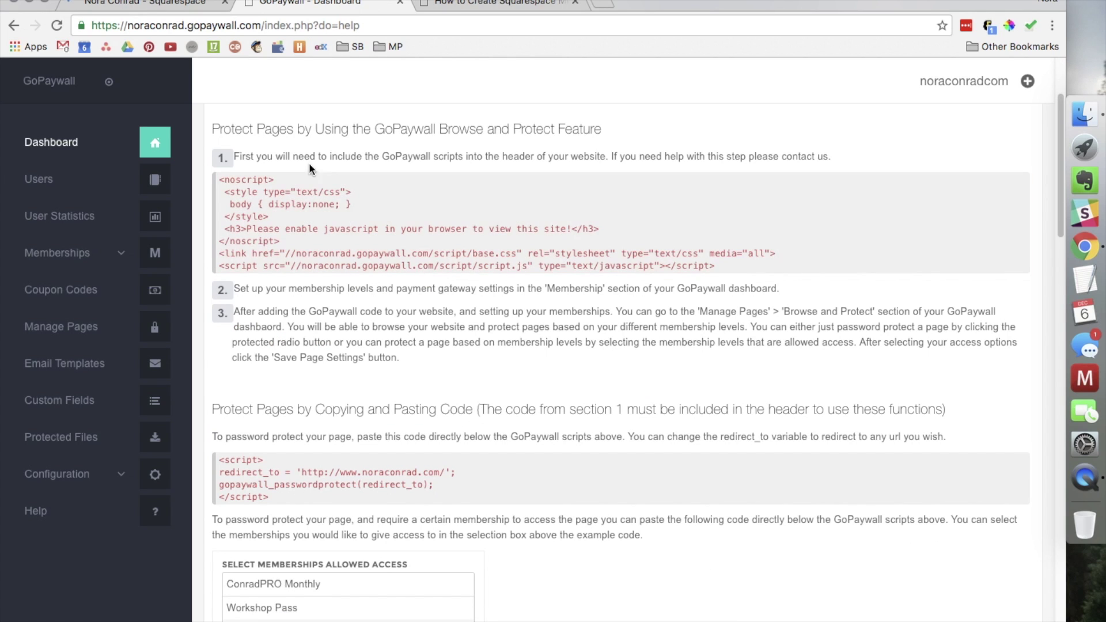
left_click_drag(235, 127, 484, 129)
left_click(485, 134)
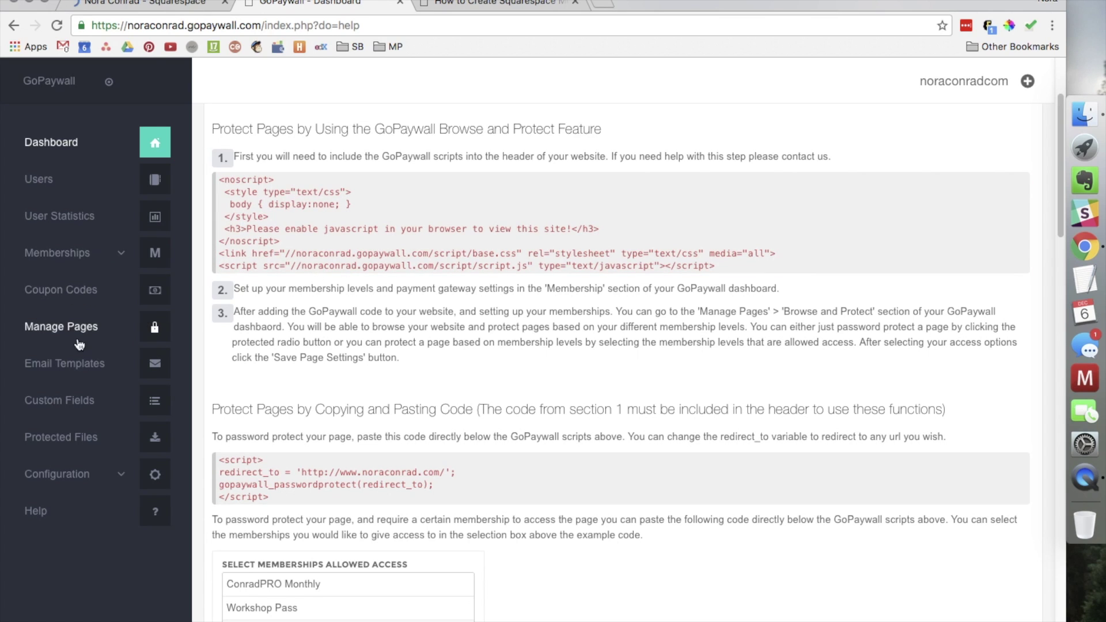
- Examine the help page's code snippets for protecting single pages and whole directories by password or membership
scroll(431, 271, "down", 5)
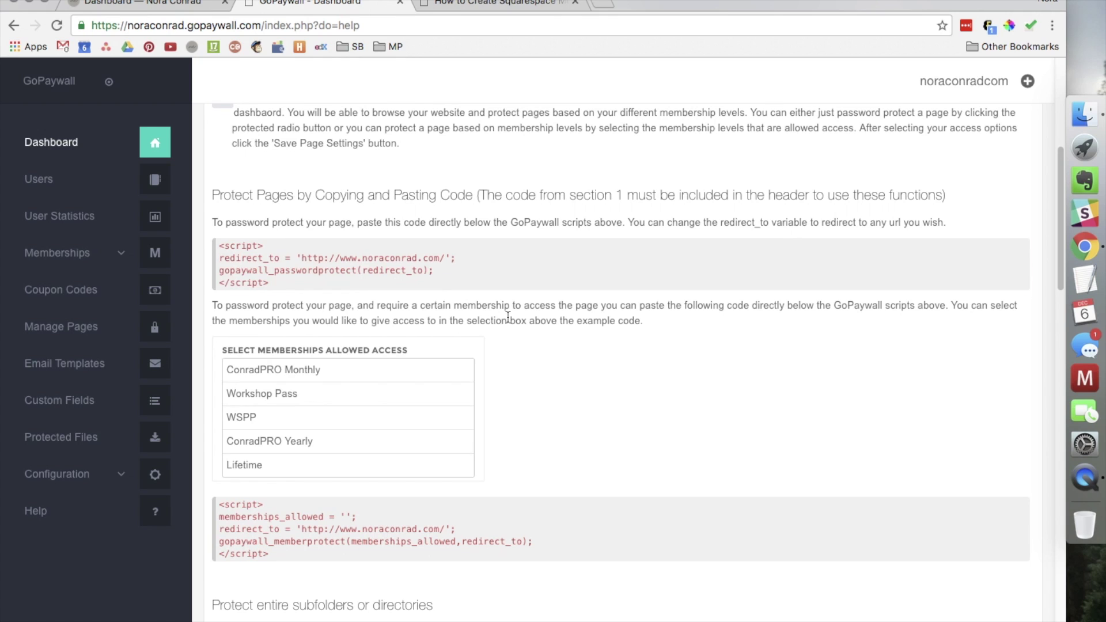
scroll(658, 339, "up", 1)
scroll(657, 337, "down", 8)
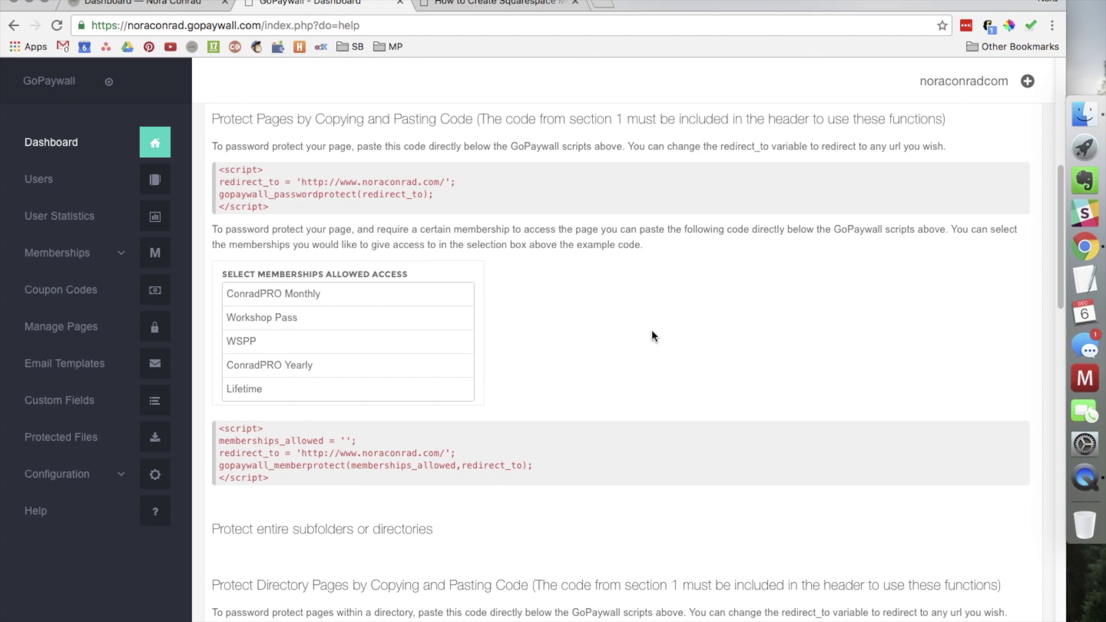
scroll(597, 354, "down", 5)
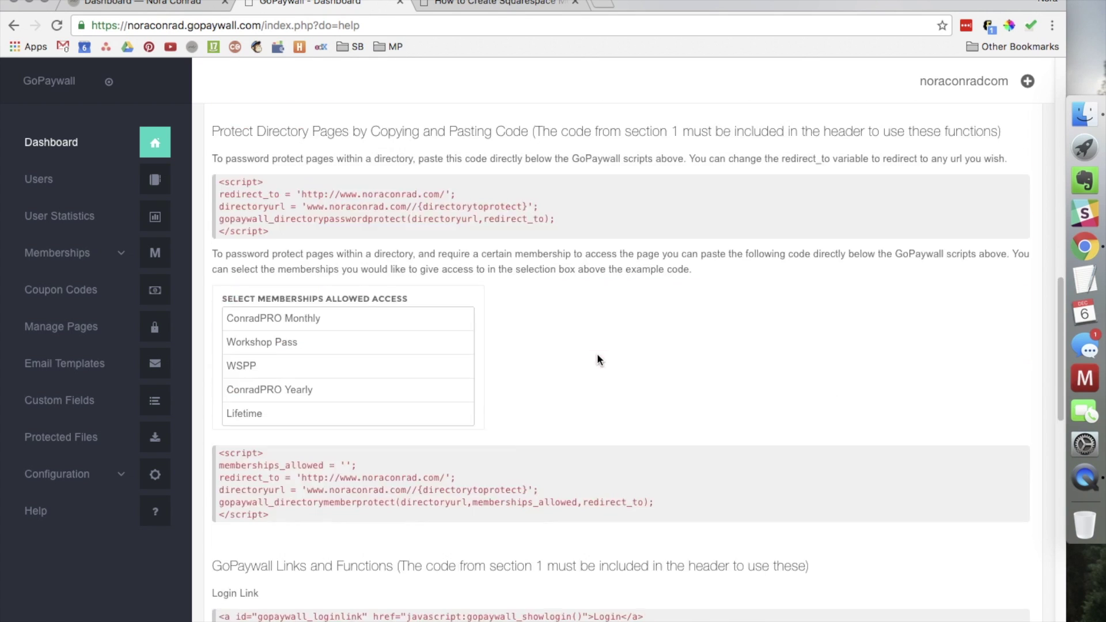
scroll(596, 351, "up", 7)
scroll(593, 352, "up", 2)
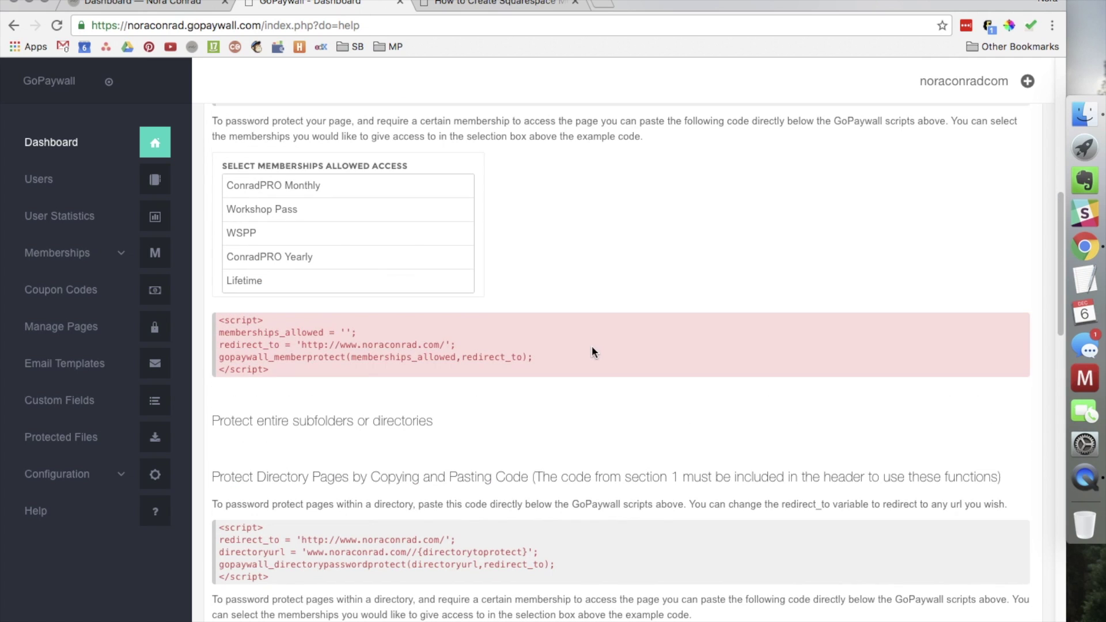
scroll(609, 316, "up", 2)
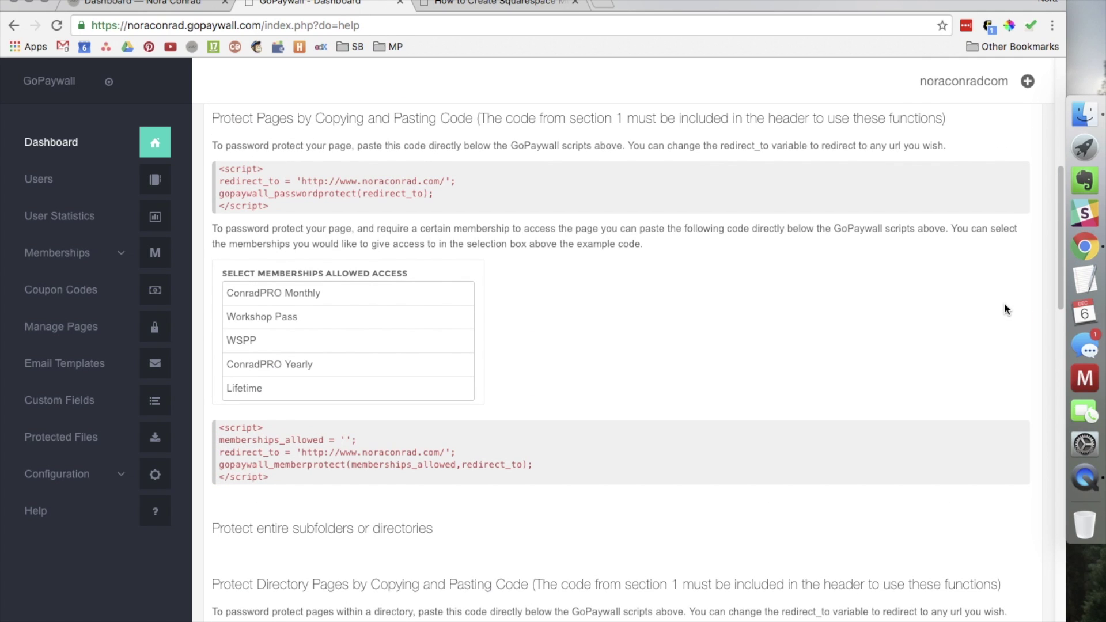
left_click_drag(1059, 245, 1034, 350)
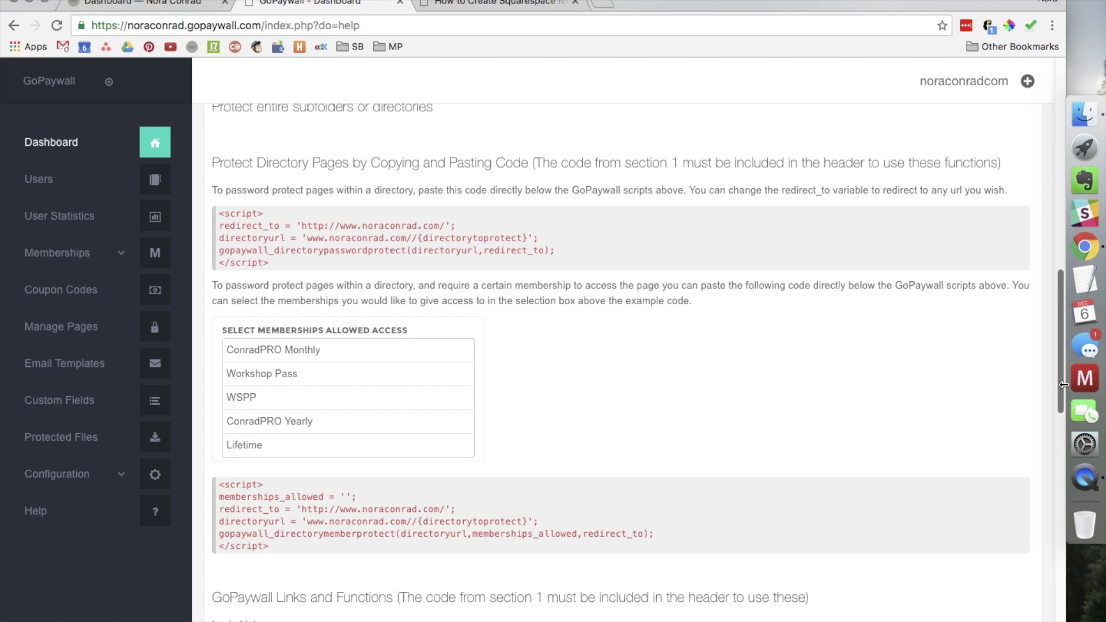
- Examine the help page's Links and Functions section, highlighting its heading and the note about including the section 1 code in the header
left_click_drag(1060, 384, 1058, 427)
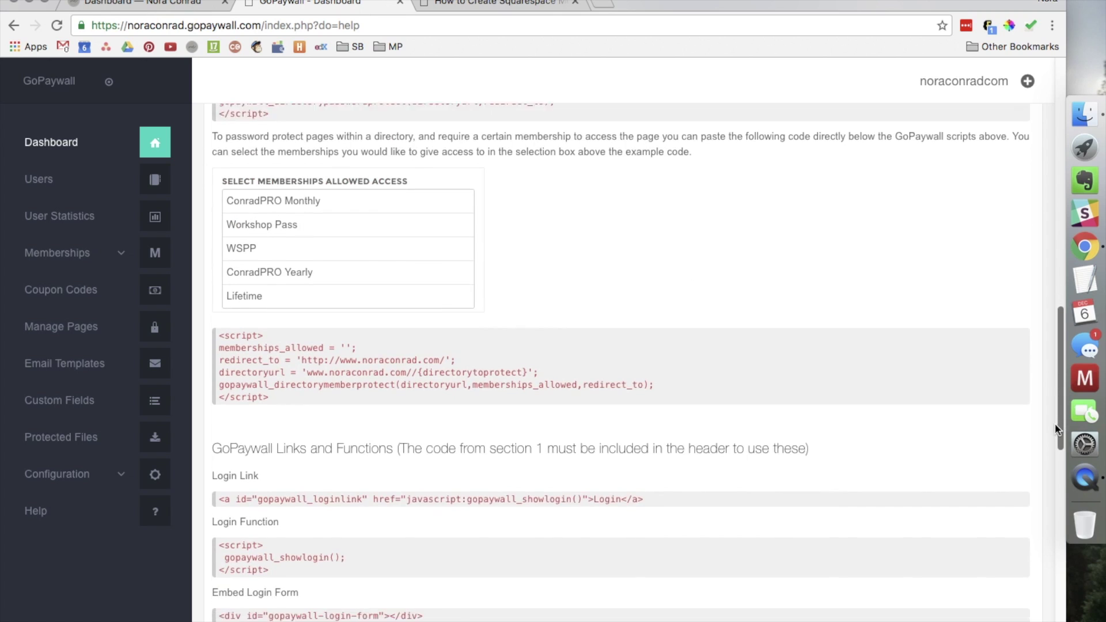
scroll(1041, 451, "down", 5)
scroll(1042, 451, "down", 2)
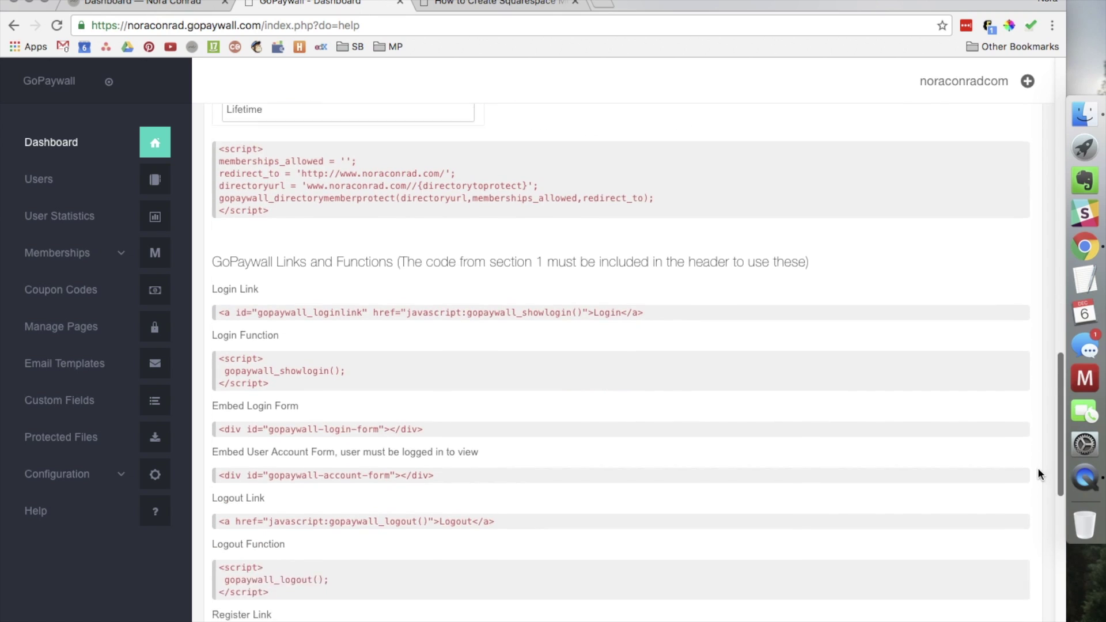
scroll(1038, 469, "down", 4)
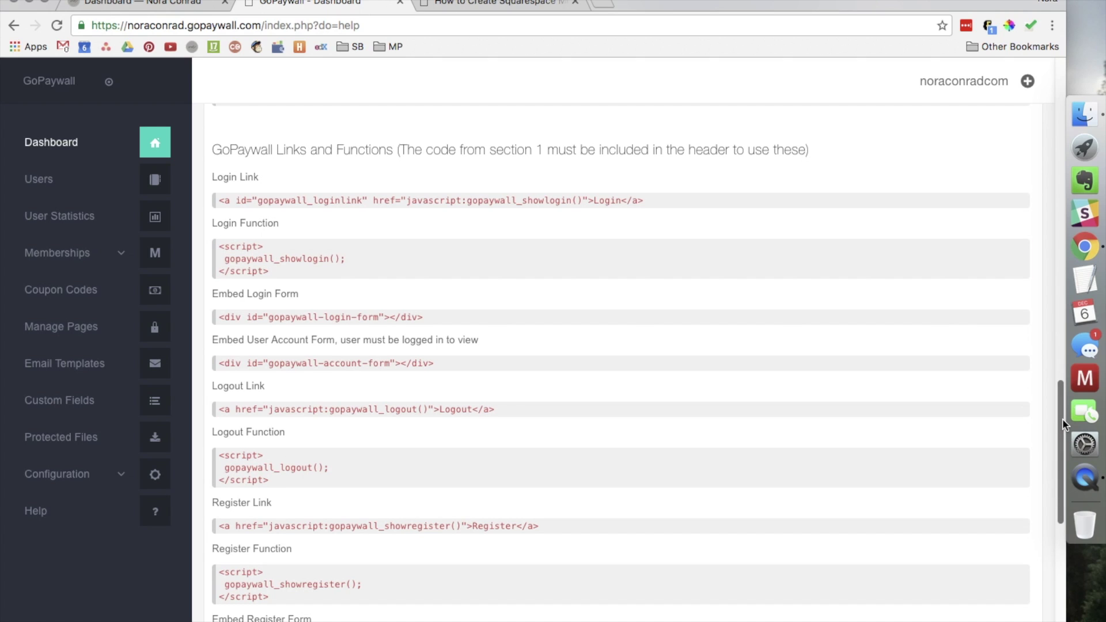
left_click_drag(1061, 421, 1062, 423)
left_click_drag(237, 144, 457, 144)
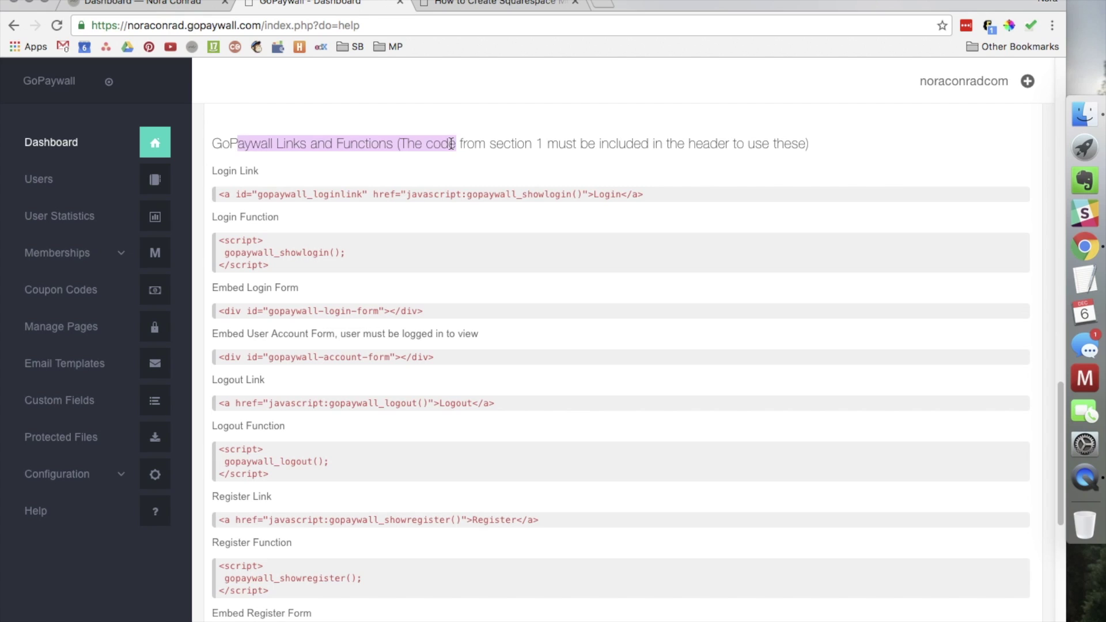
left_click(448, 144)
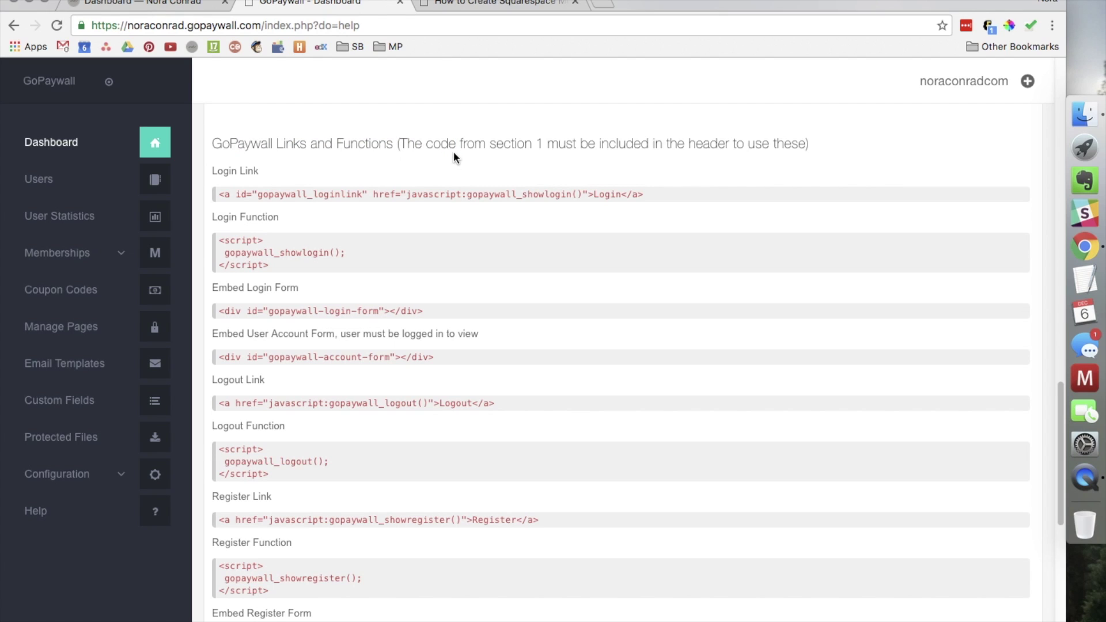
left_click_drag(489, 144, 805, 142)
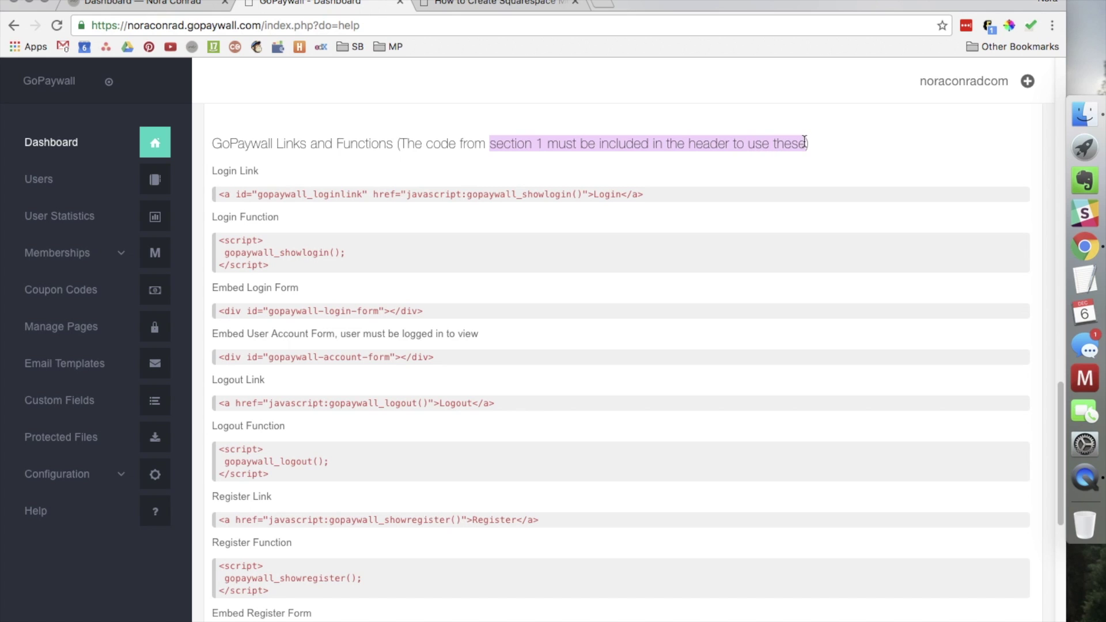
left_click(805, 142)
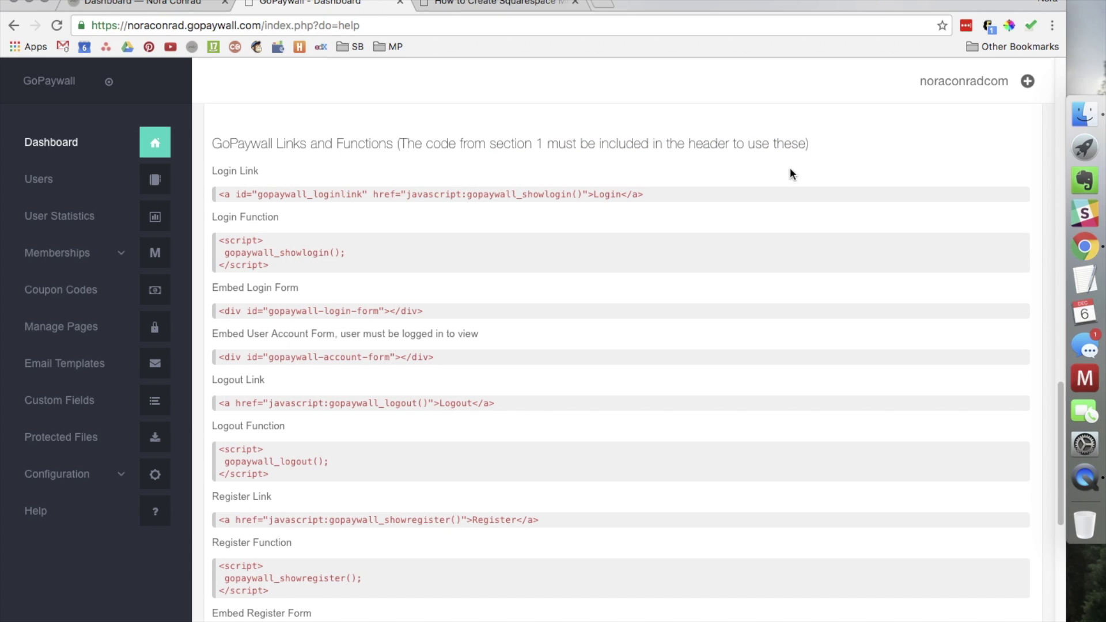
- Select the GoPaywall header scripts in step 1 at the start of the help page, and switch to the Squarespace dashboard
left_click_drag(1060, 397, 1053, 97)
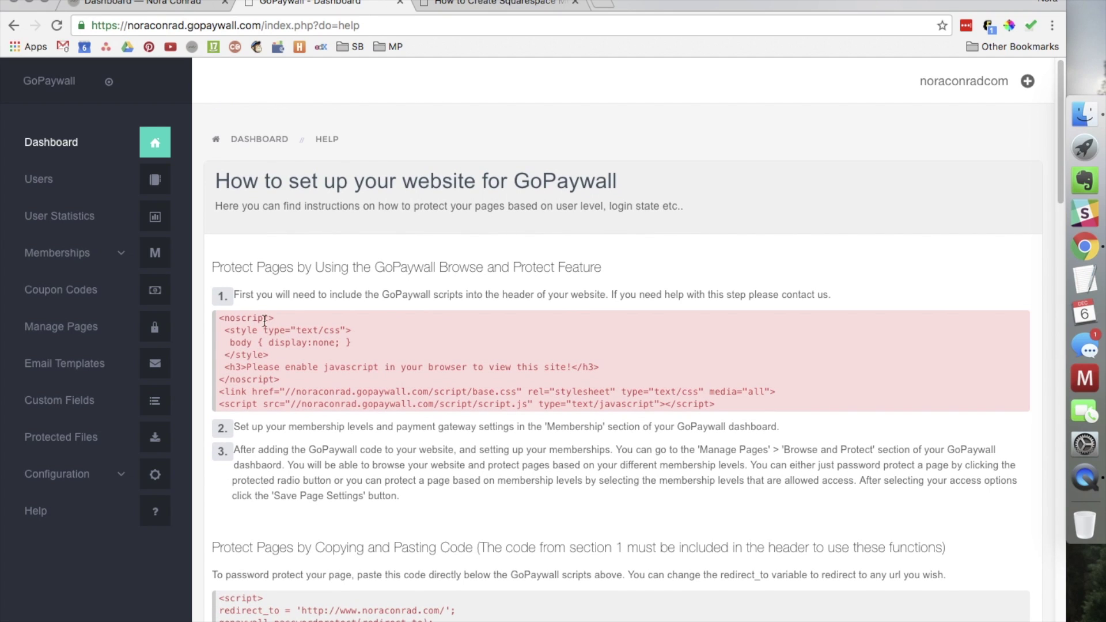
left_click_drag(221, 317, 735, 405)
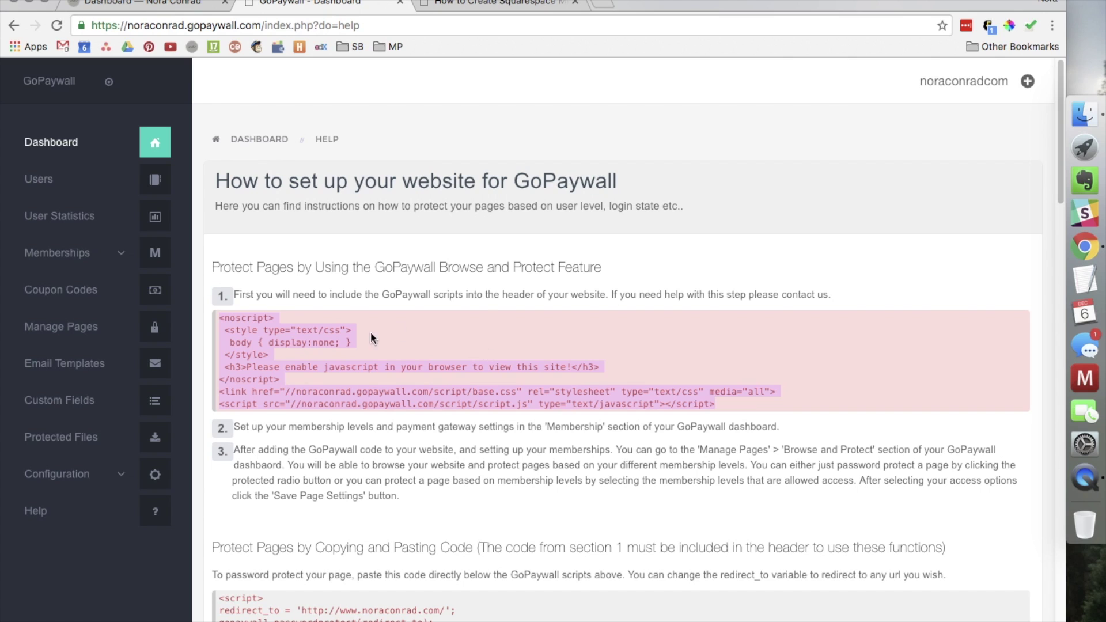
left_click(89, 7)
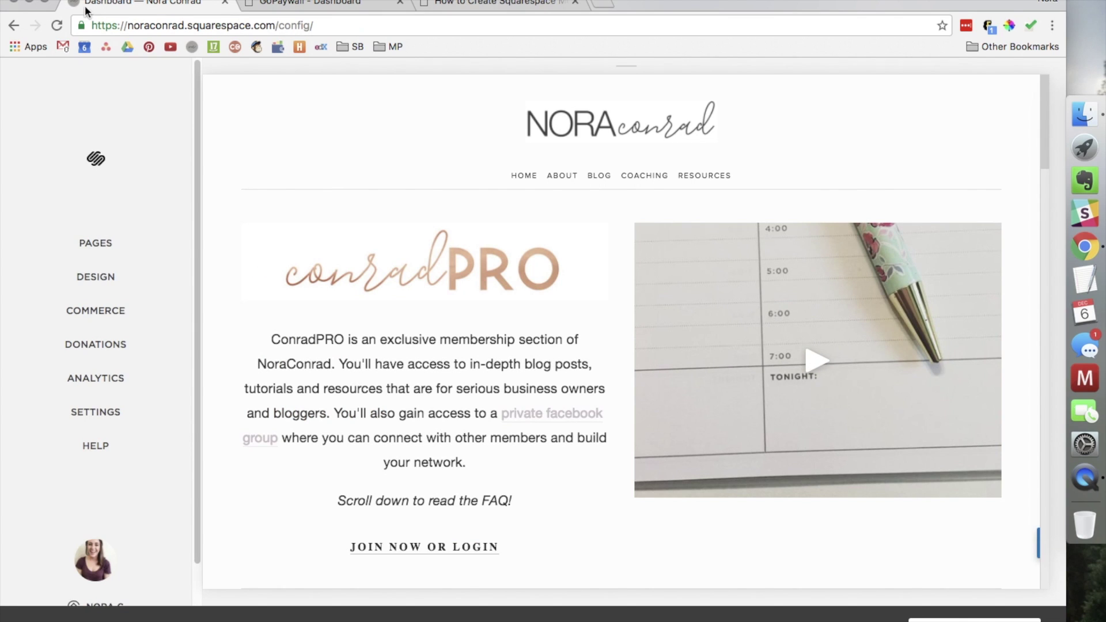
left_click(101, 278)
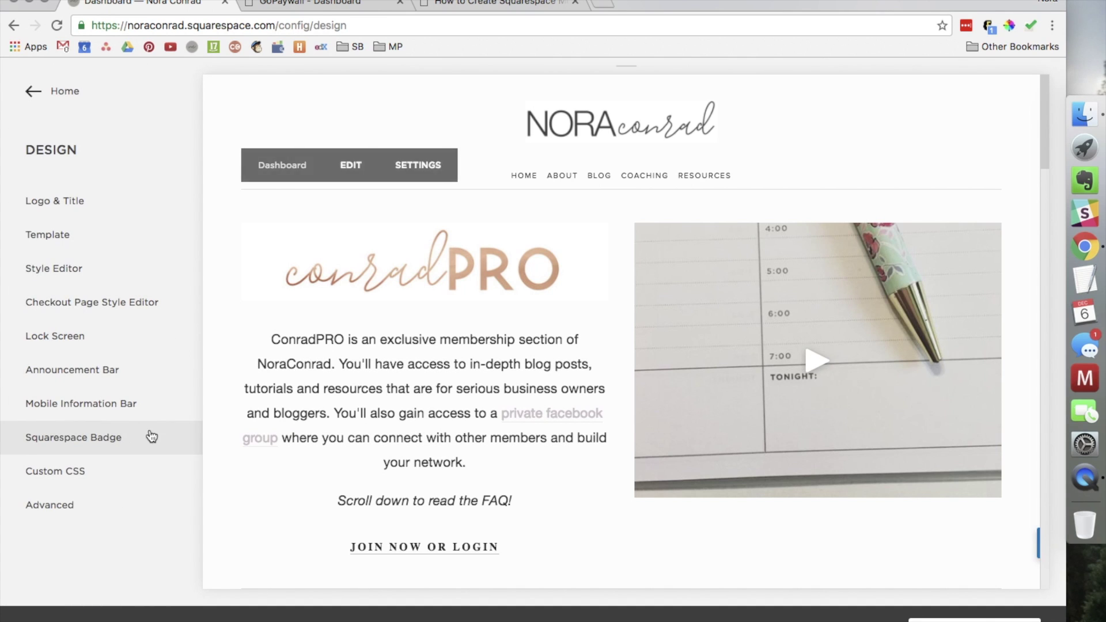
left_click(72, 506)
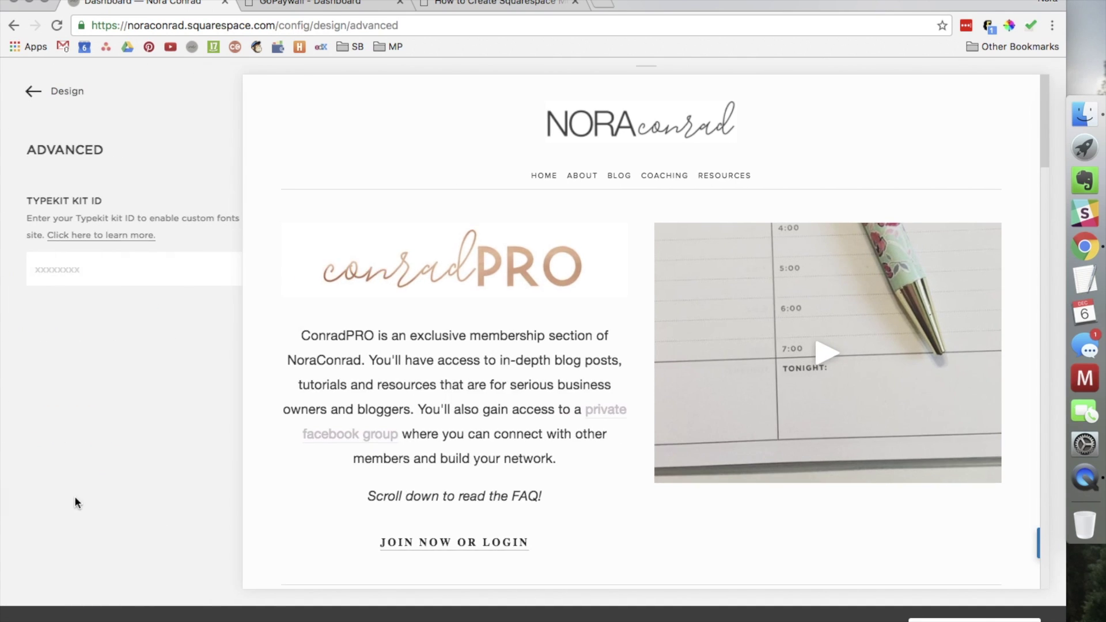
left_click(28, 99)
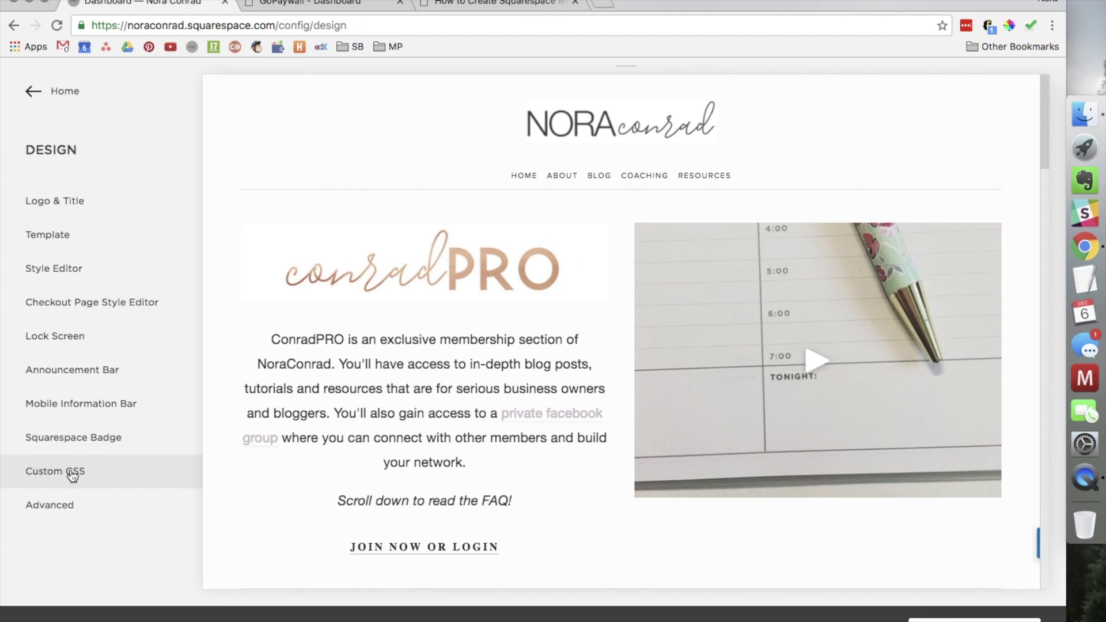
left_click(73, 473)
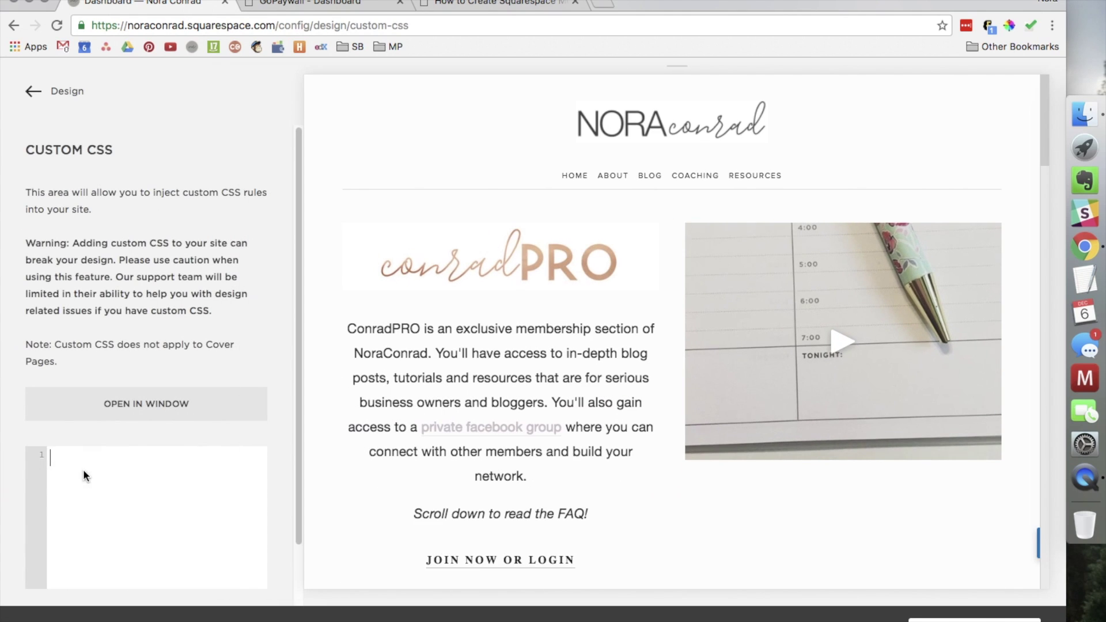
left_click(31, 95)
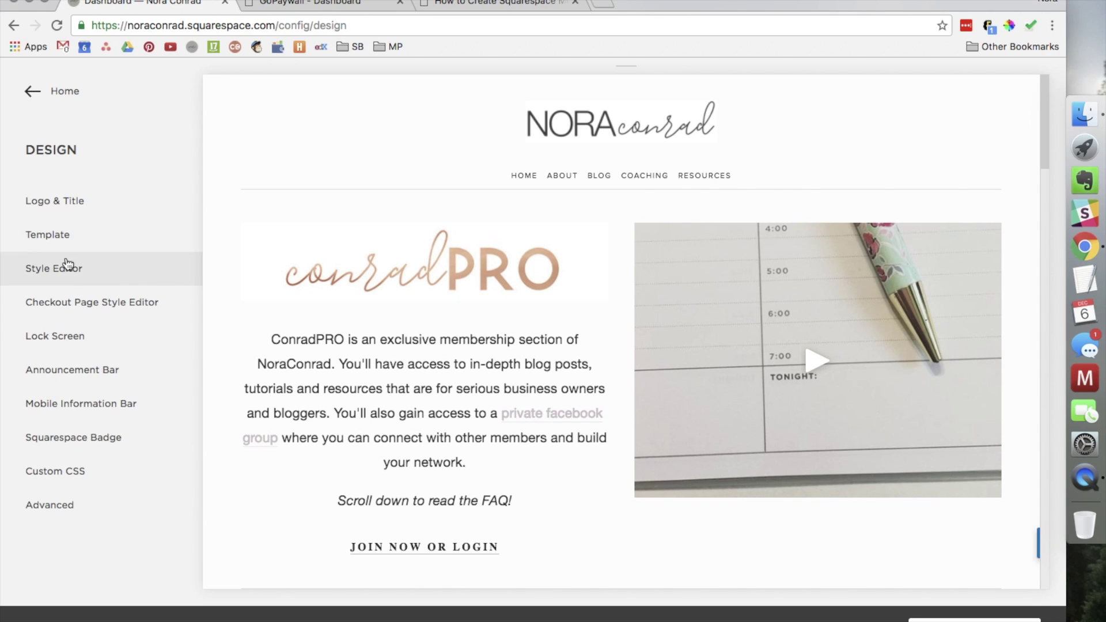
left_click(29, 91)
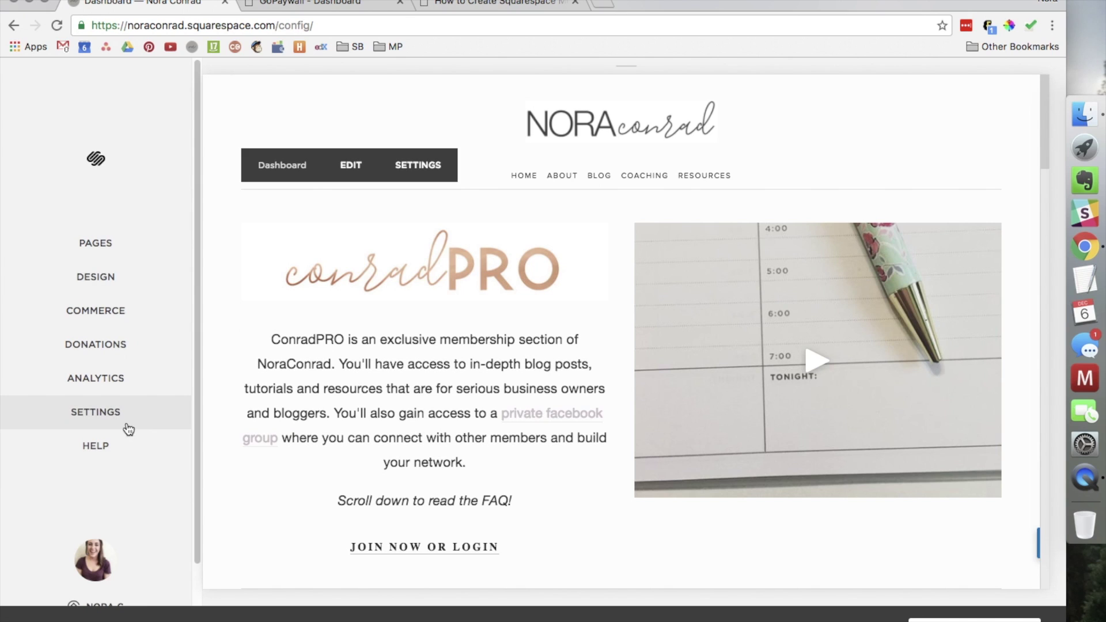
- Open the site-wide Code Injection page in the website's advanced settings
left_click(110, 416)
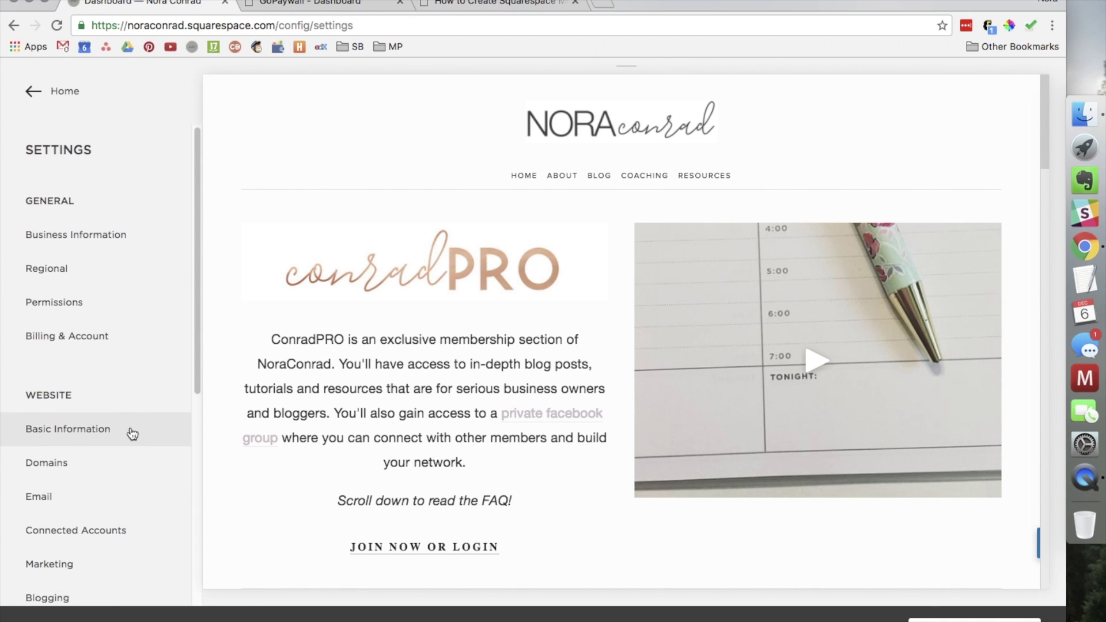
scroll(129, 432, "down", 6)
scroll(112, 318, "up", 3)
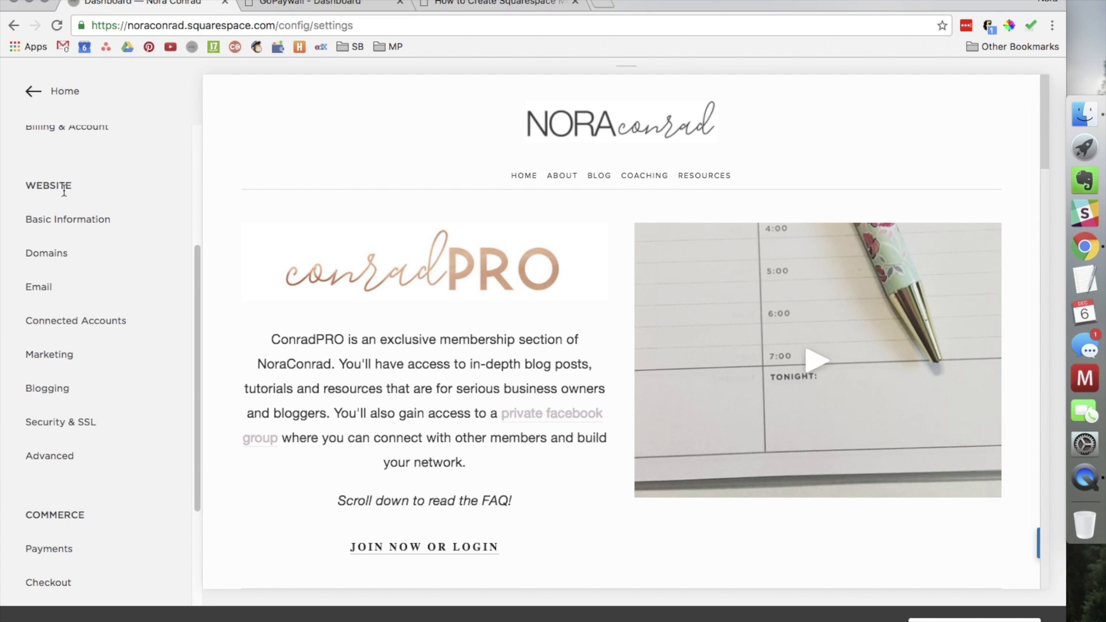
left_click(88, 456)
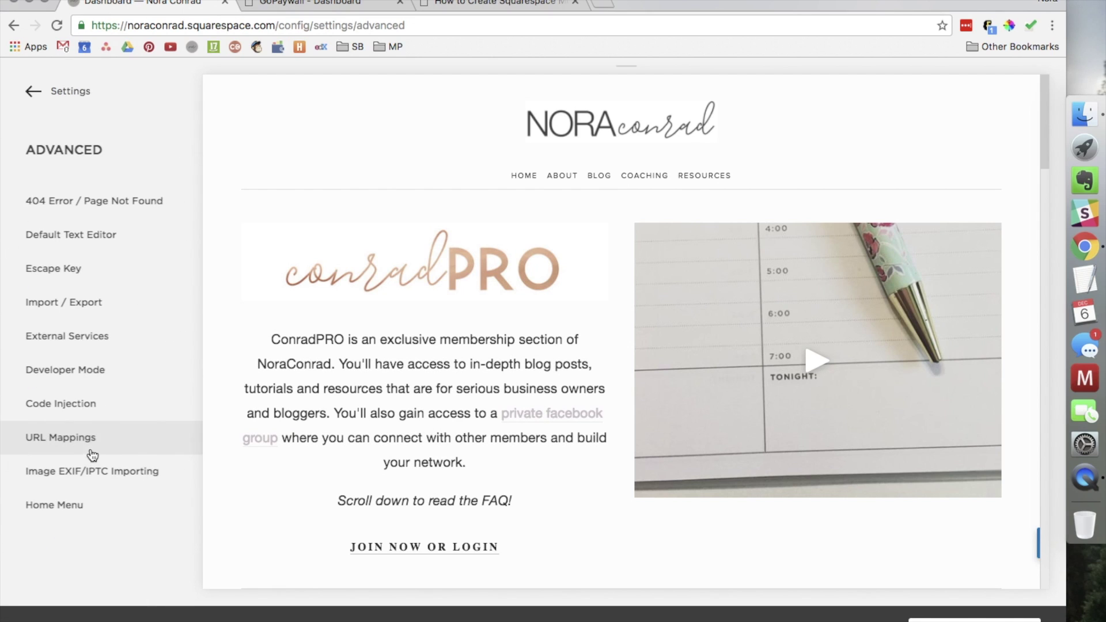
left_click(102, 408)
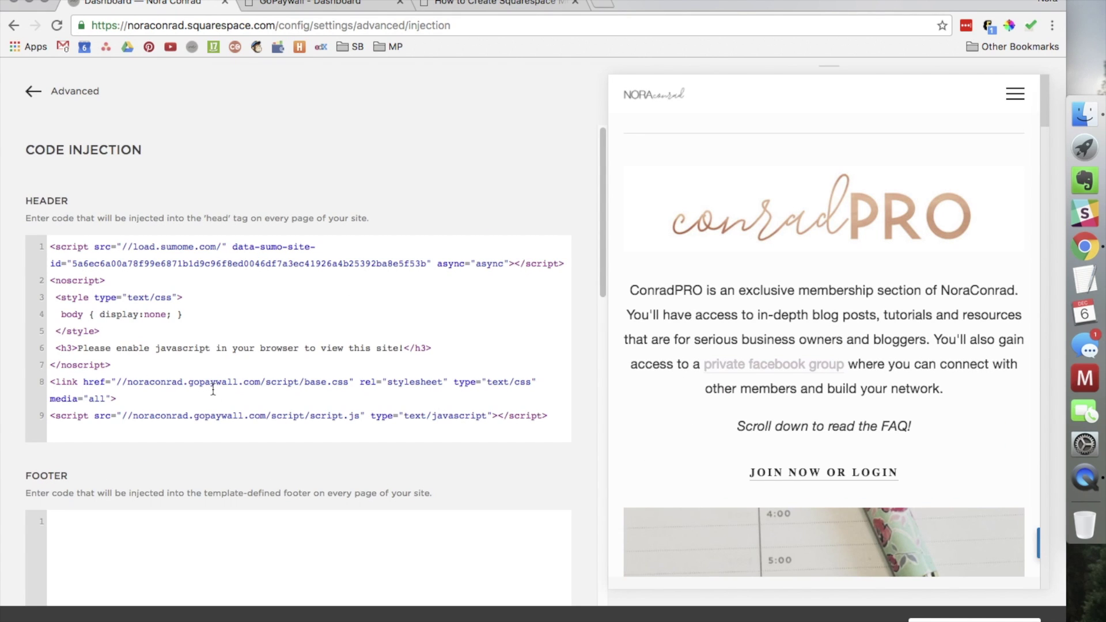
- Compare the GoPaywall help page's header scripts with the code in Squarespace's site-wide header injection
left_click(361, 2)
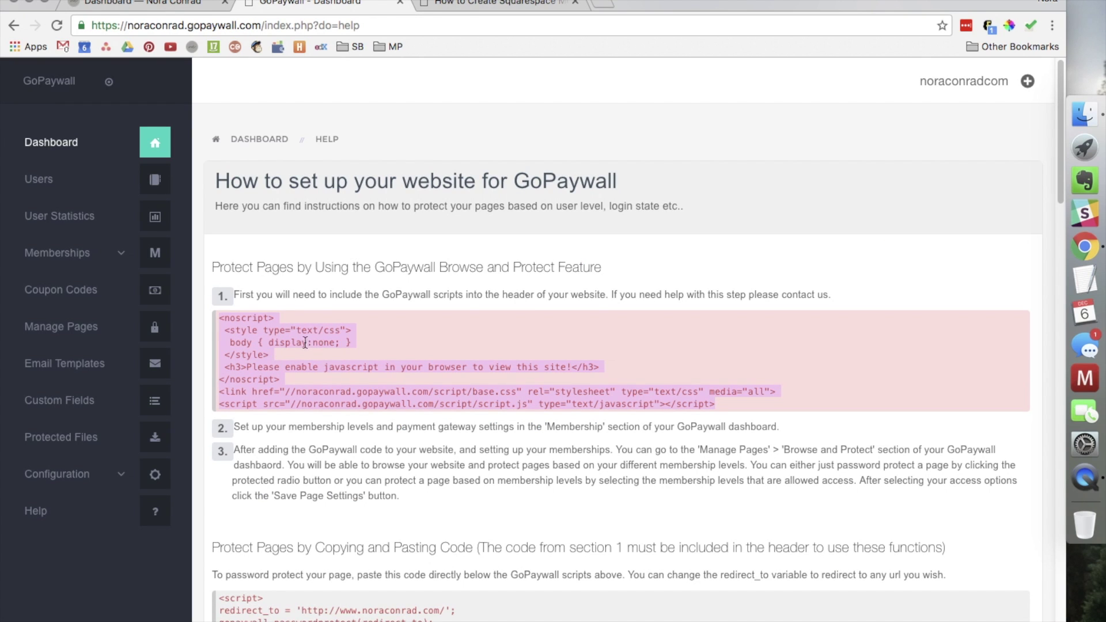
left_click(173, 2)
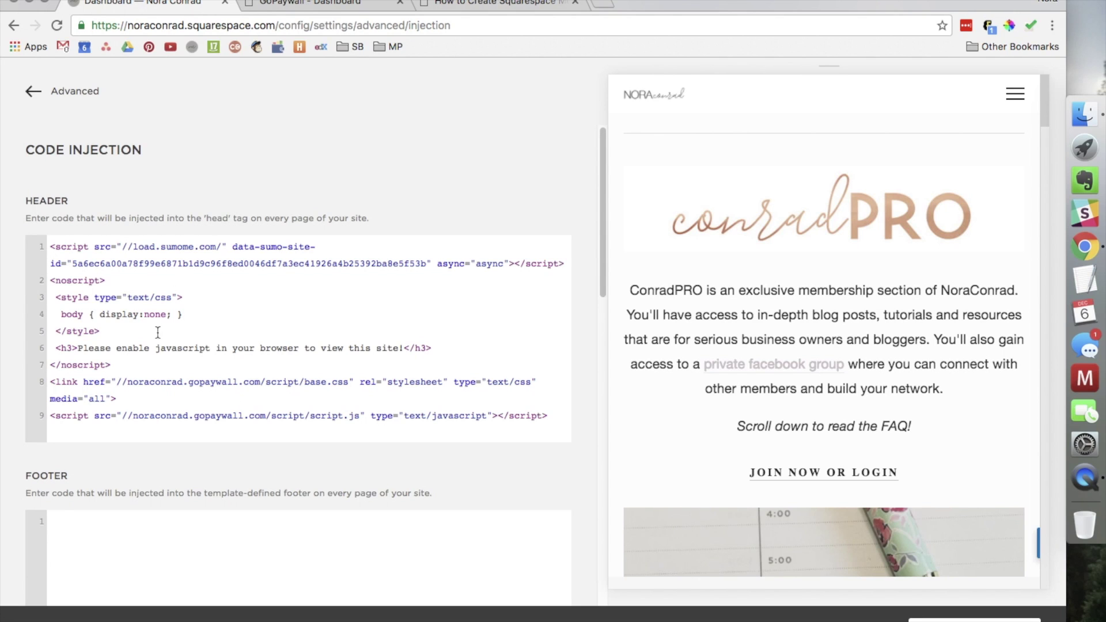
left_click(346, 3)
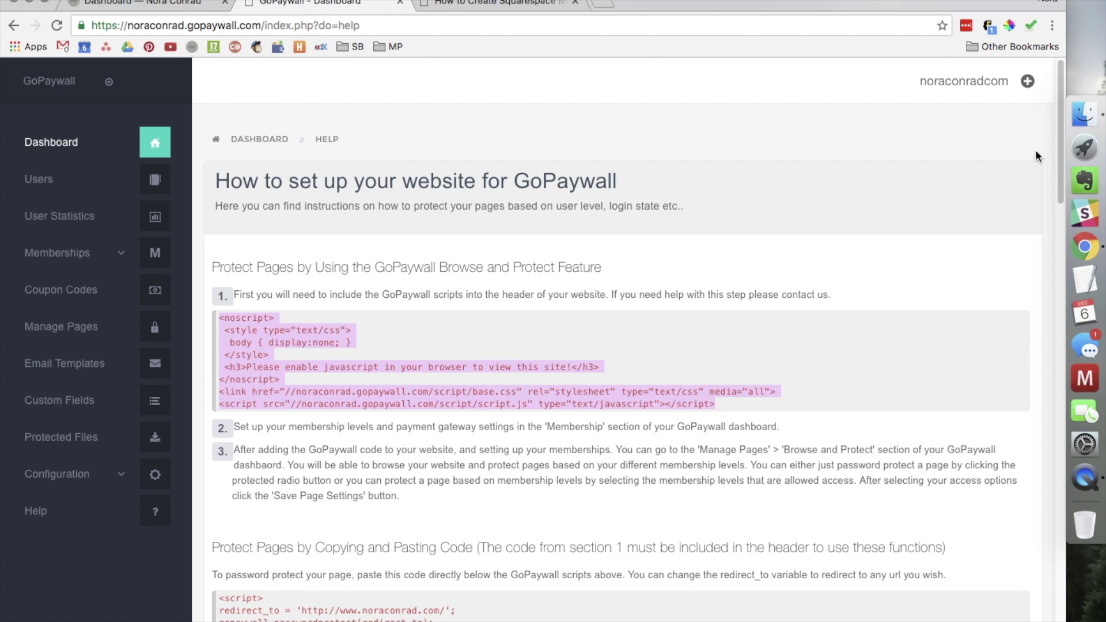
left_click(154, 4)
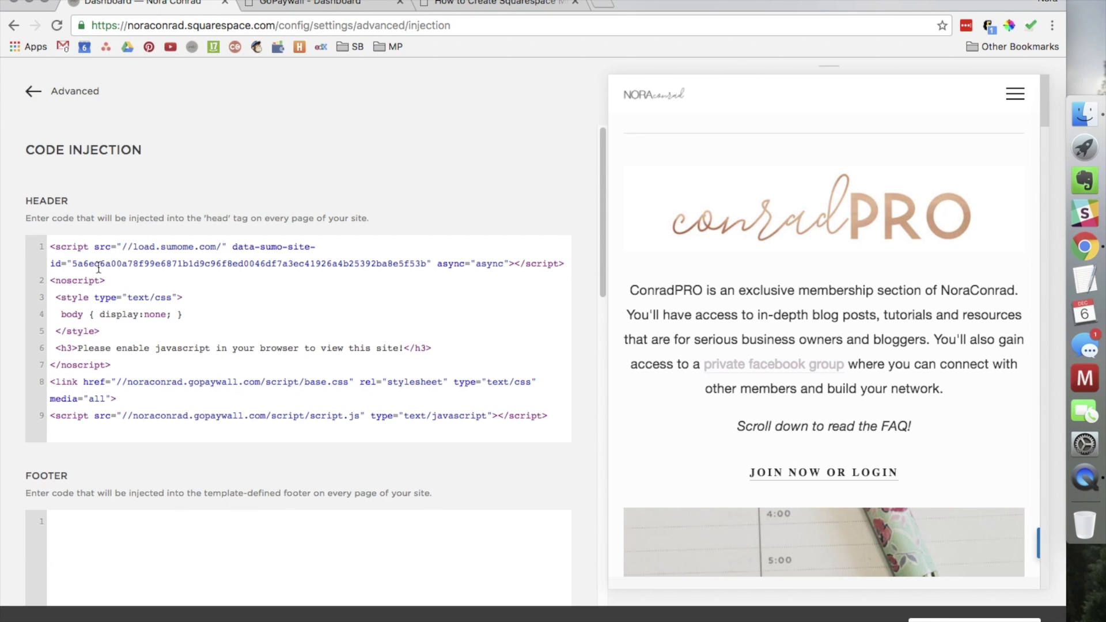
- View the Home page's own header code injection field in its advanced page settings, then cancel and return to the main dashboard
left_click(36, 91)
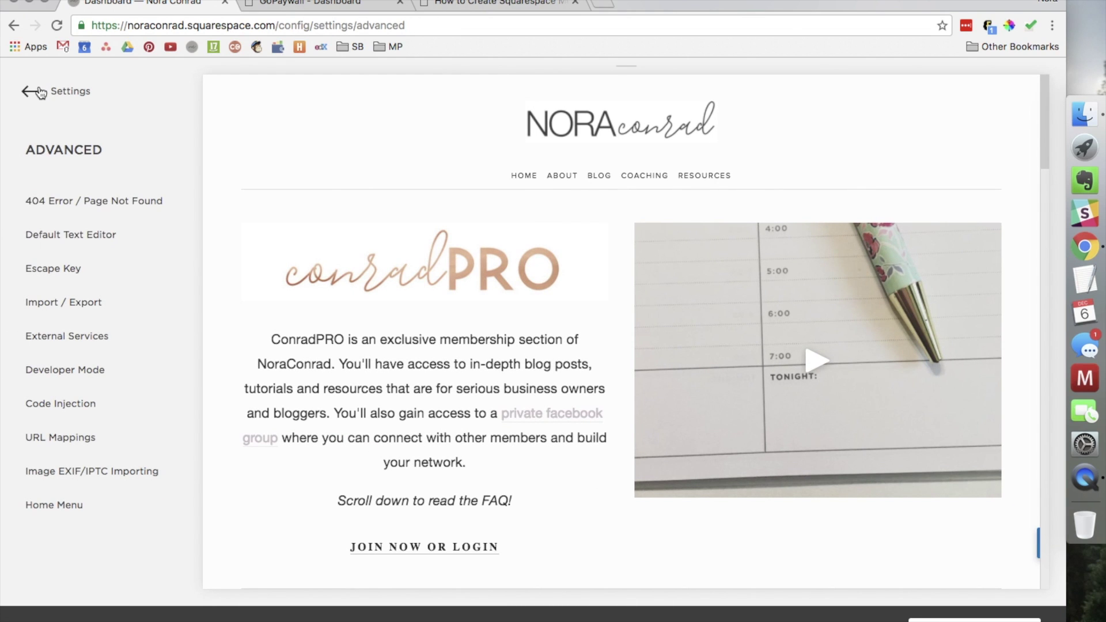
left_click(40, 92)
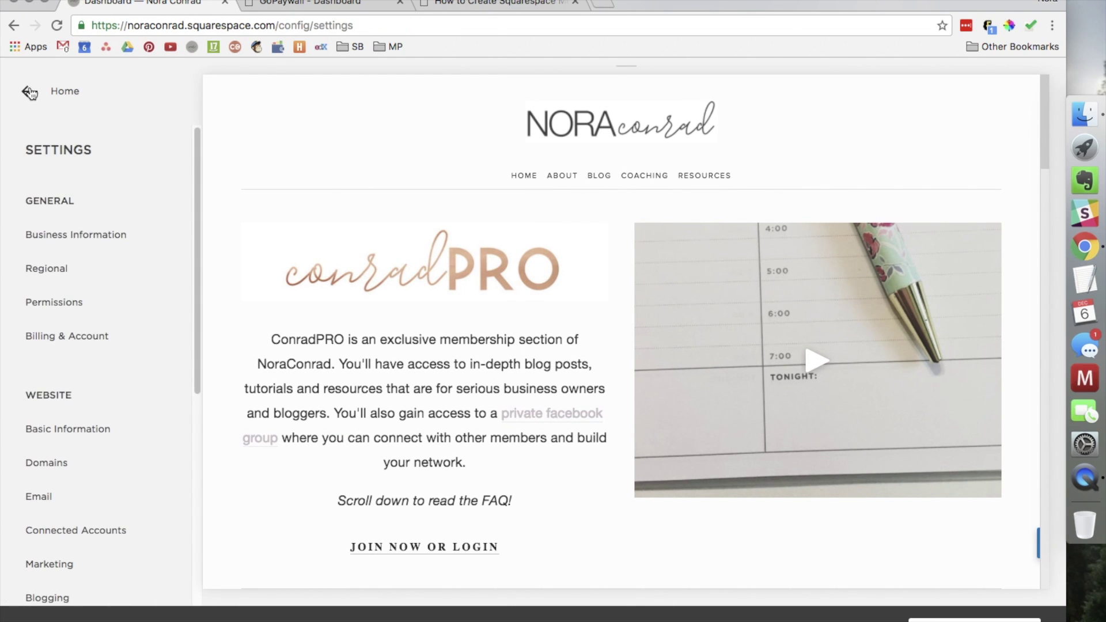
left_click(31, 92)
left_click(96, 245)
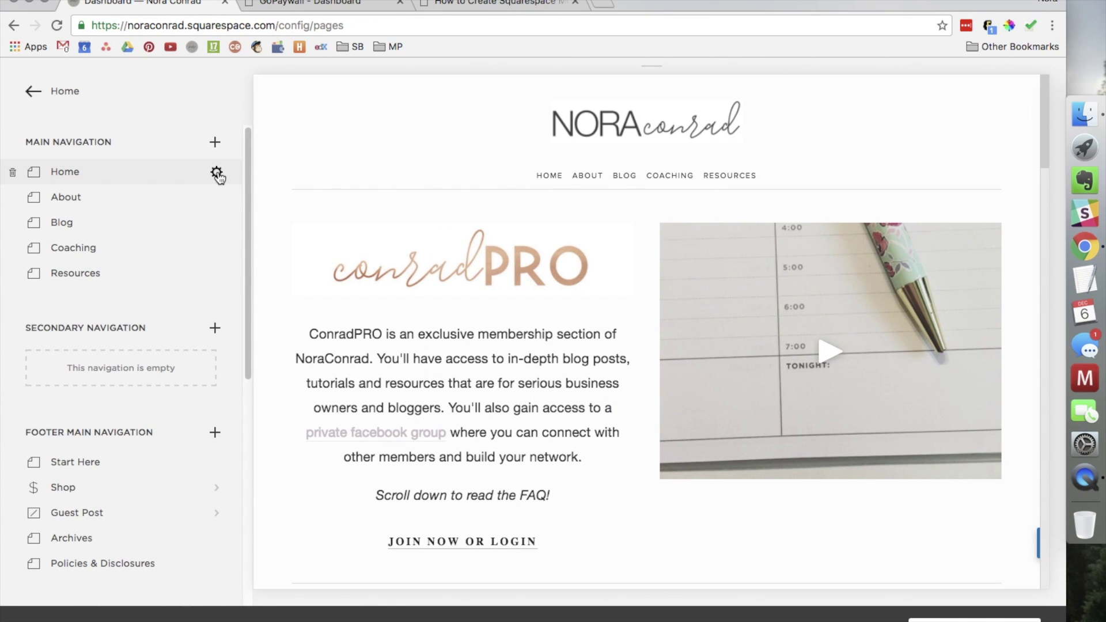
left_click(217, 173)
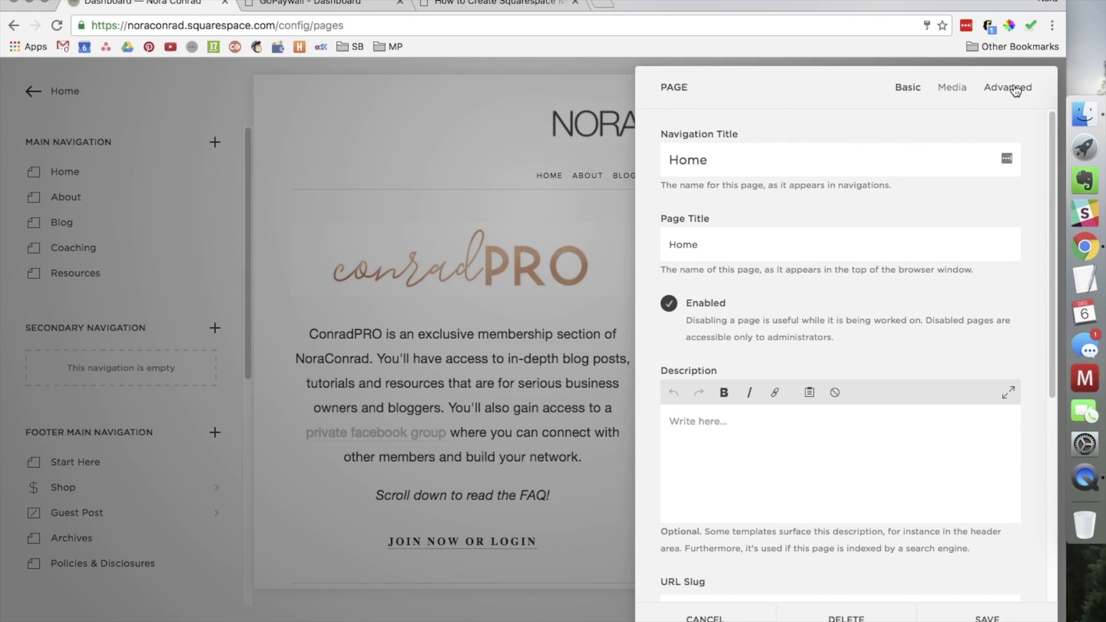
left_click(1015, 90)
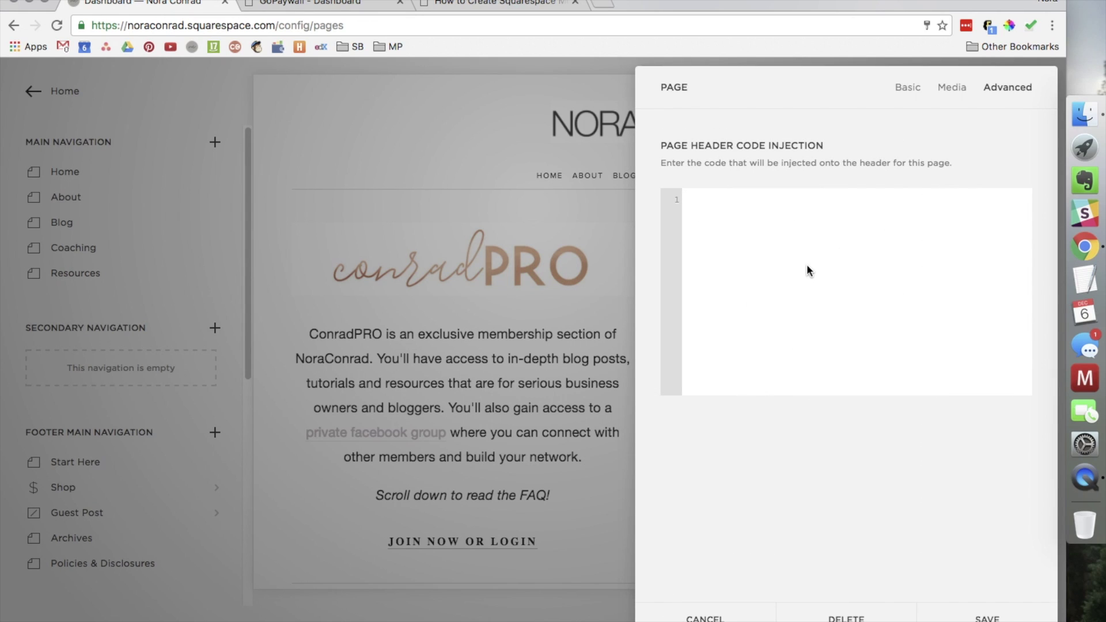
left_click(773, 265)
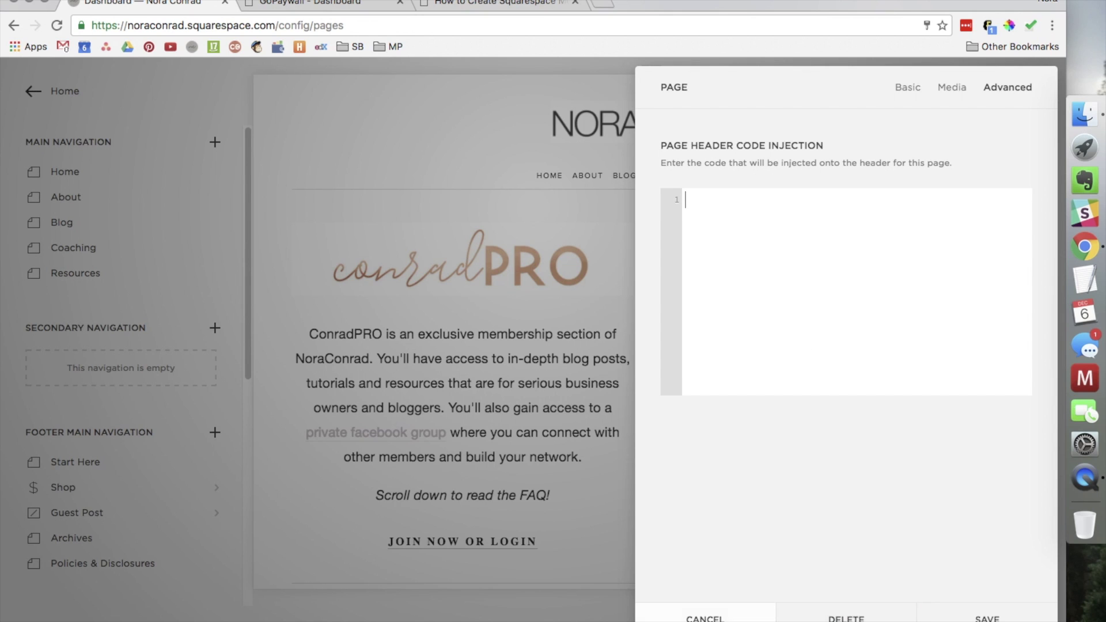
left_click(705, 616)
left_click(45, 102)
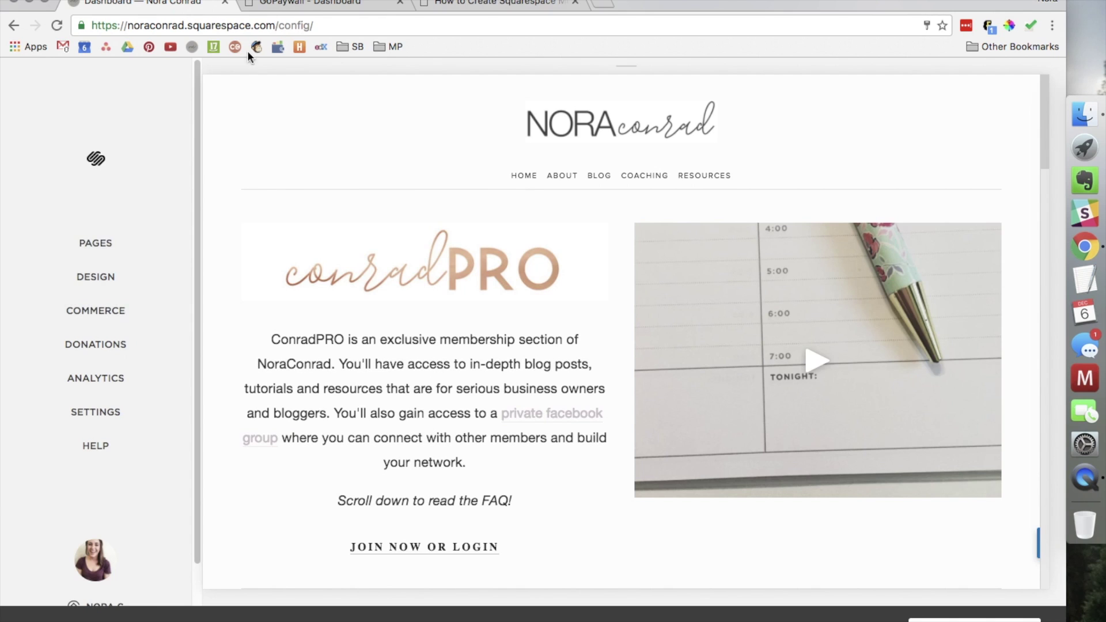
- Return to the GoPaywall help page and highlight the Login Link code under Links and Functions
left_click(311, 4)
scroll(738, 278, "down", 20)
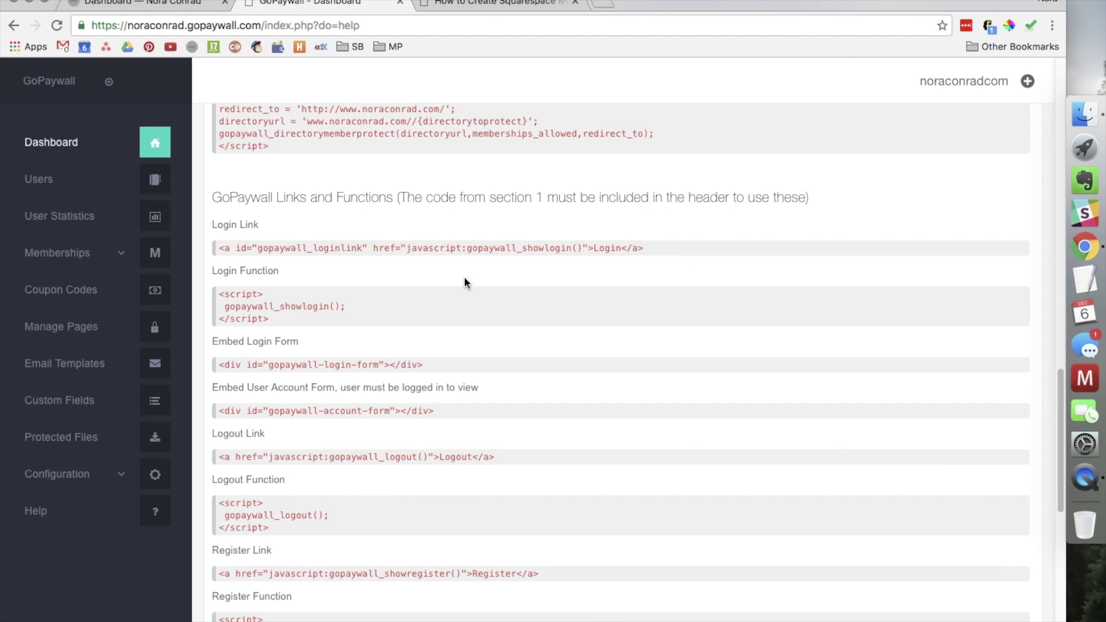
left_click_drag(651, 248, 218, 248)
left_click(253, 248)
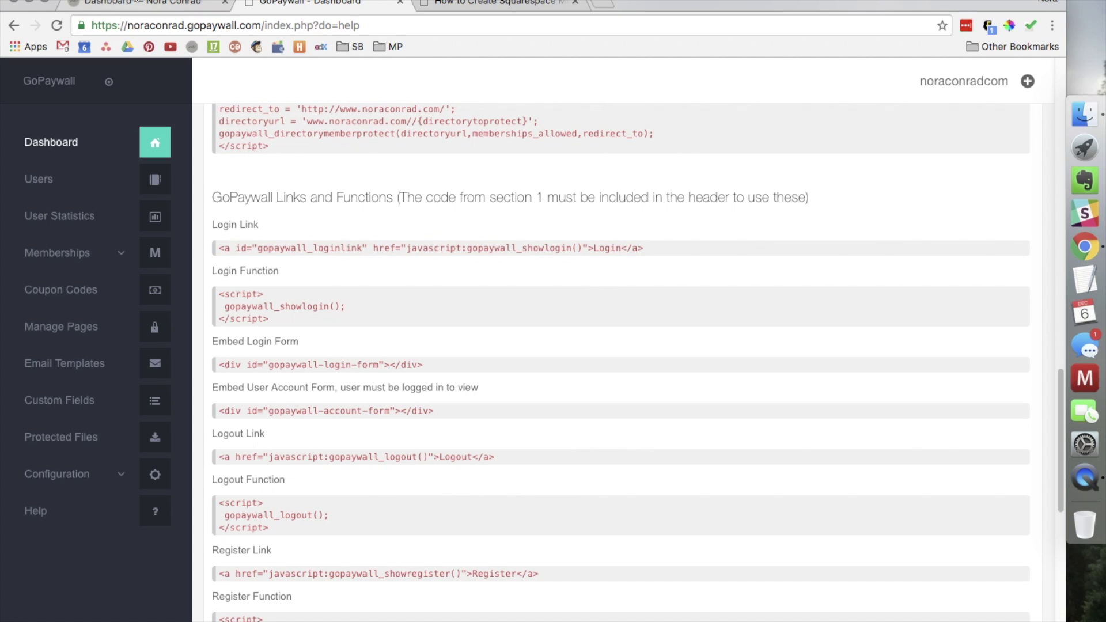
- Open the site's public home page in place of the Squarespace dashboard
left_click(144, 3)
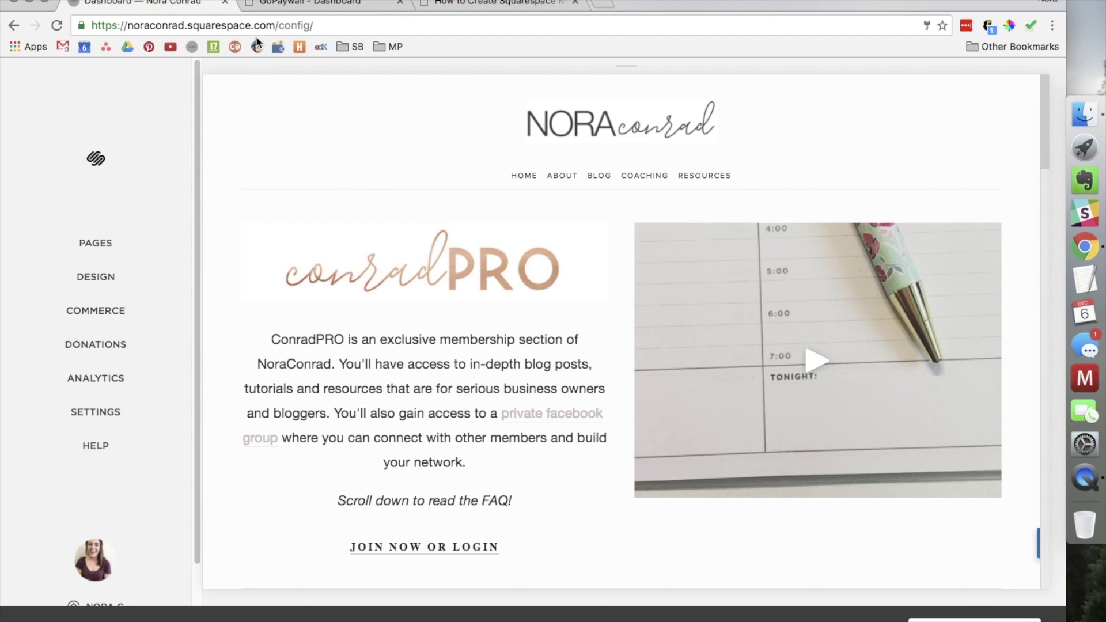
left_click(191, 49)
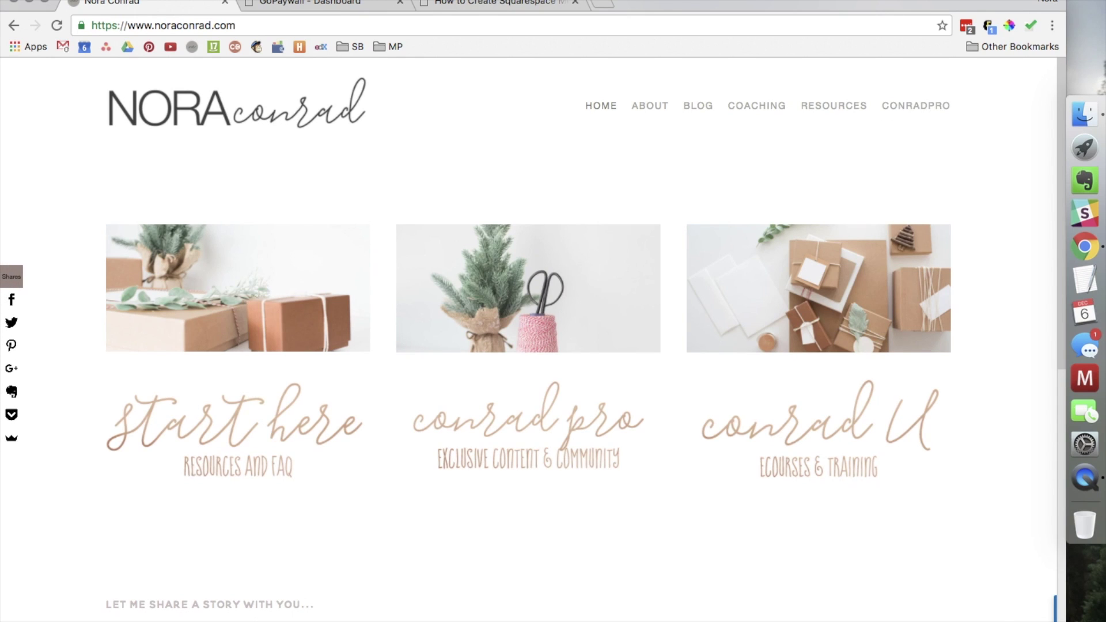
- Open the login form from the Conrad Pro tile, allow the saved username and password to fill in, and highlight GoPaywall's Login Link code
left_click(503, 463)
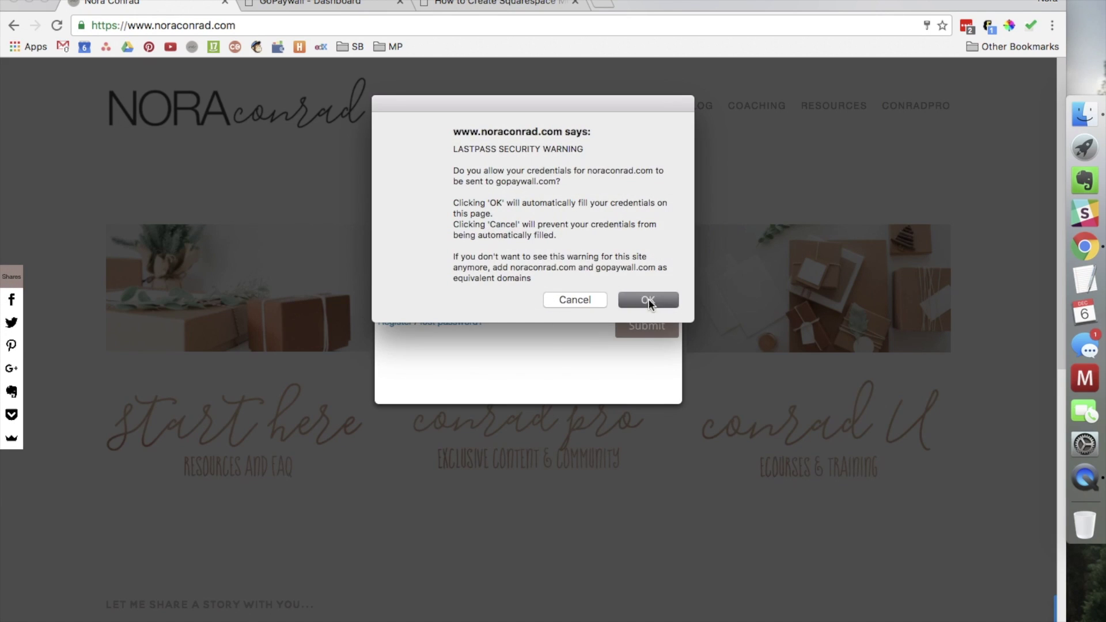
left_click(648, 300)
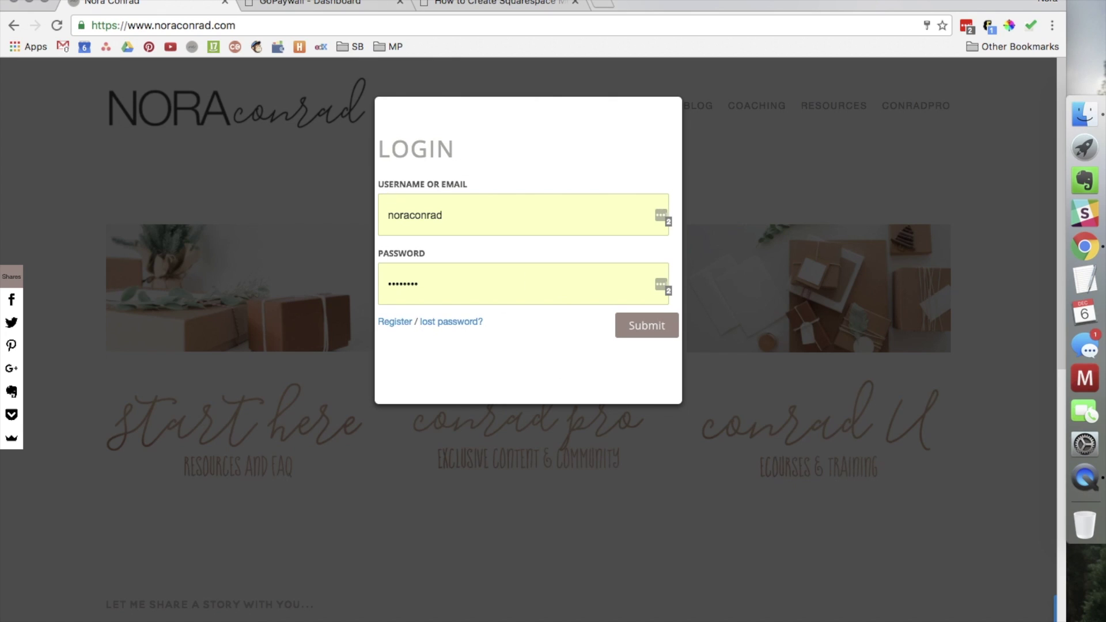
left_click(323, 3)
left_click_drag(221, 248, 667, 247)
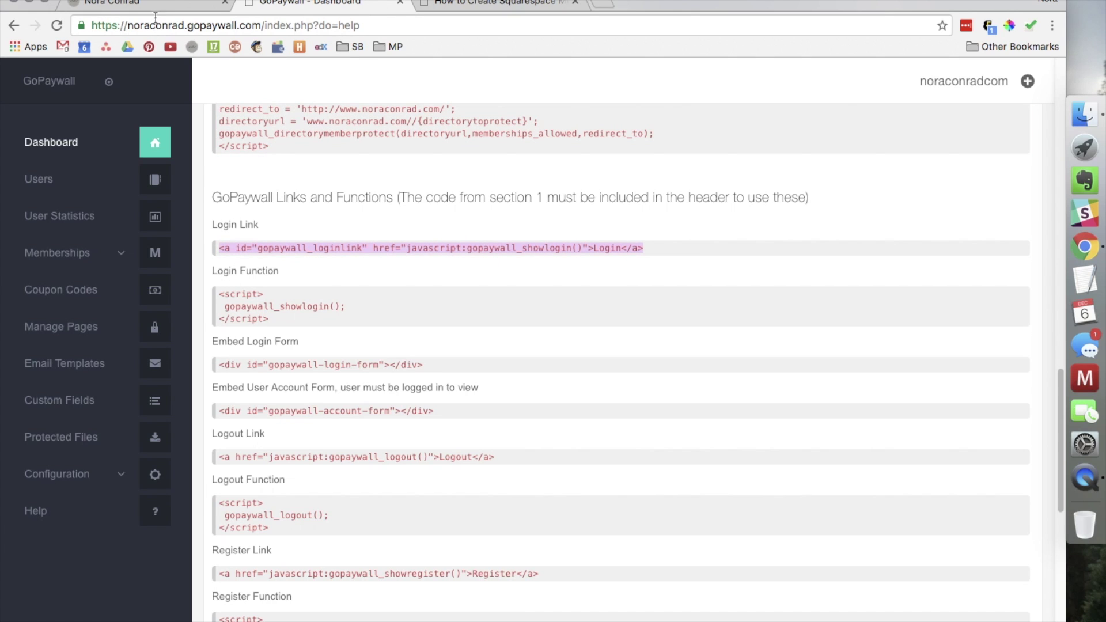
- Reopen the site's Squarespace dashboard in place of the public home page
left_click(107, 4)
left_click(163, 144)
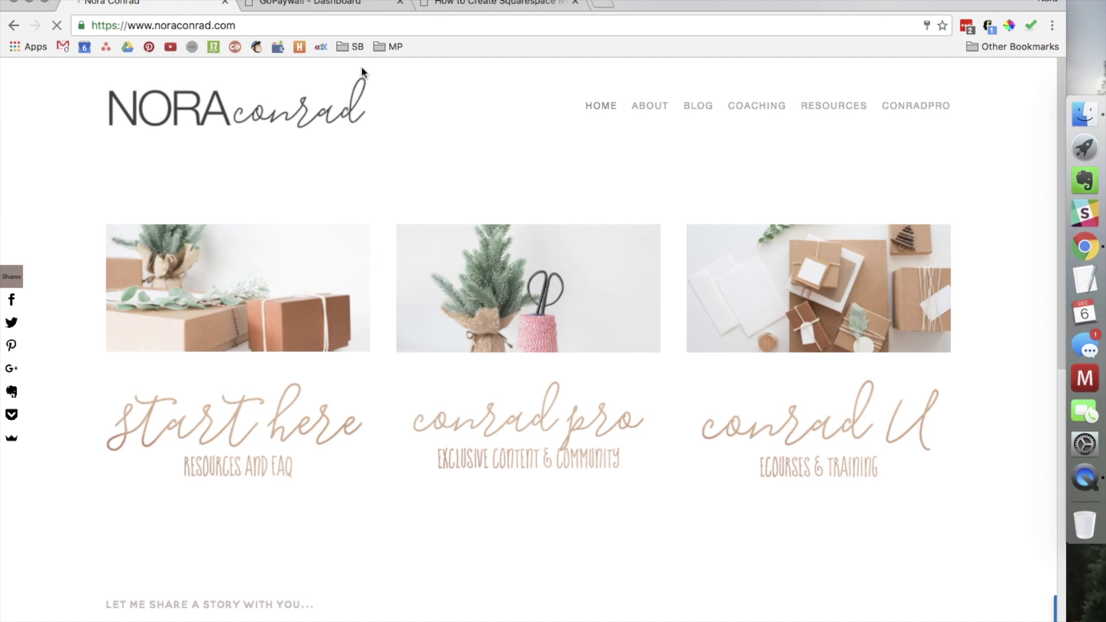
- Copy only javascript:gopaywall_showlogin() from the Login Link code on the GoPaywall help page
left_click(315, 3)
left_click(616, 250)
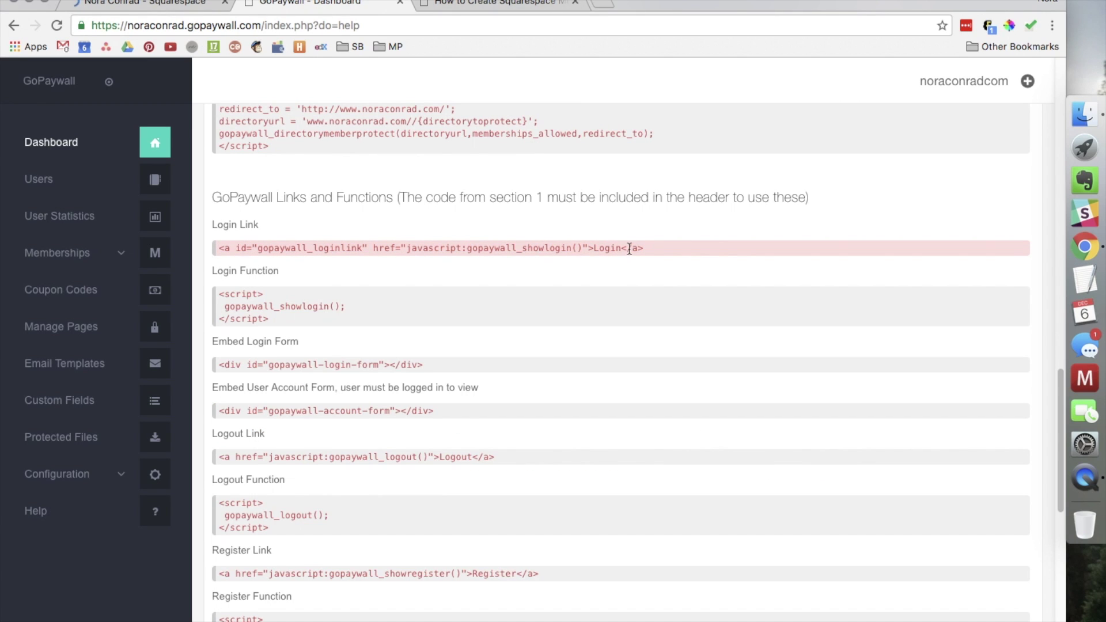
left_click_drag(622, 252, 596, 252)
left_click(624, 252)
left_click_drag(645, 248, 296, 249)
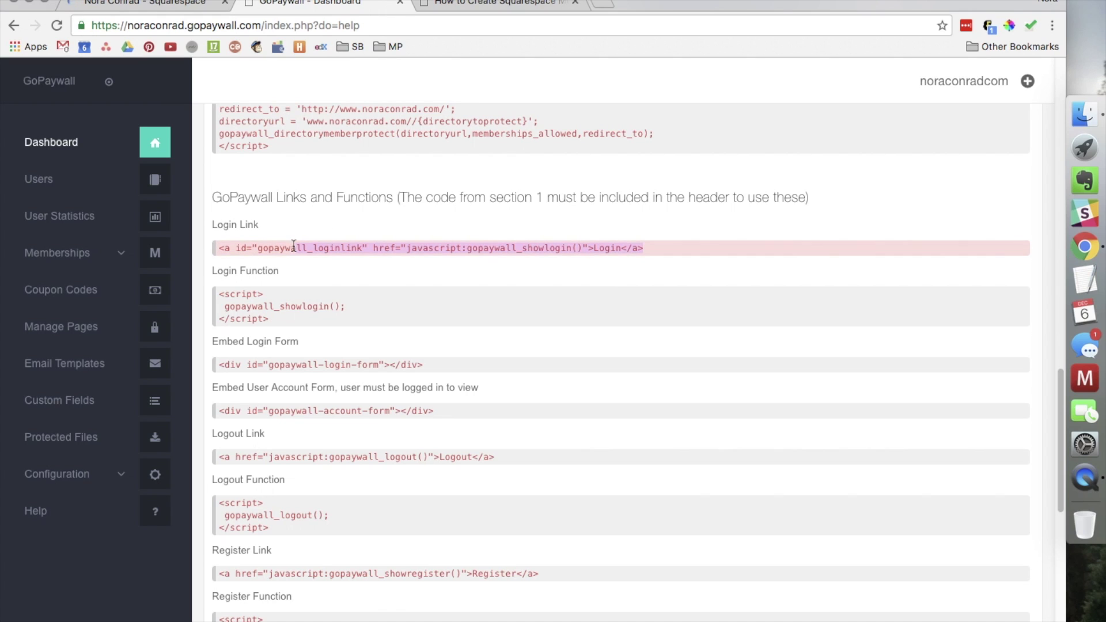
triple_click(415, 256)
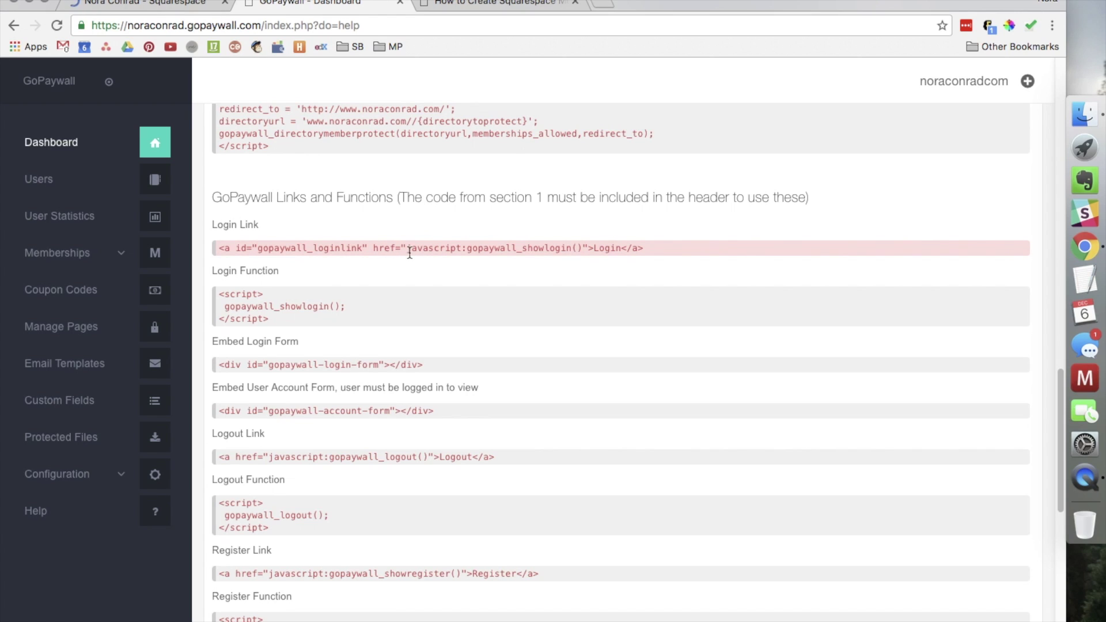
left_click_drag(412, 248, 579, 248)
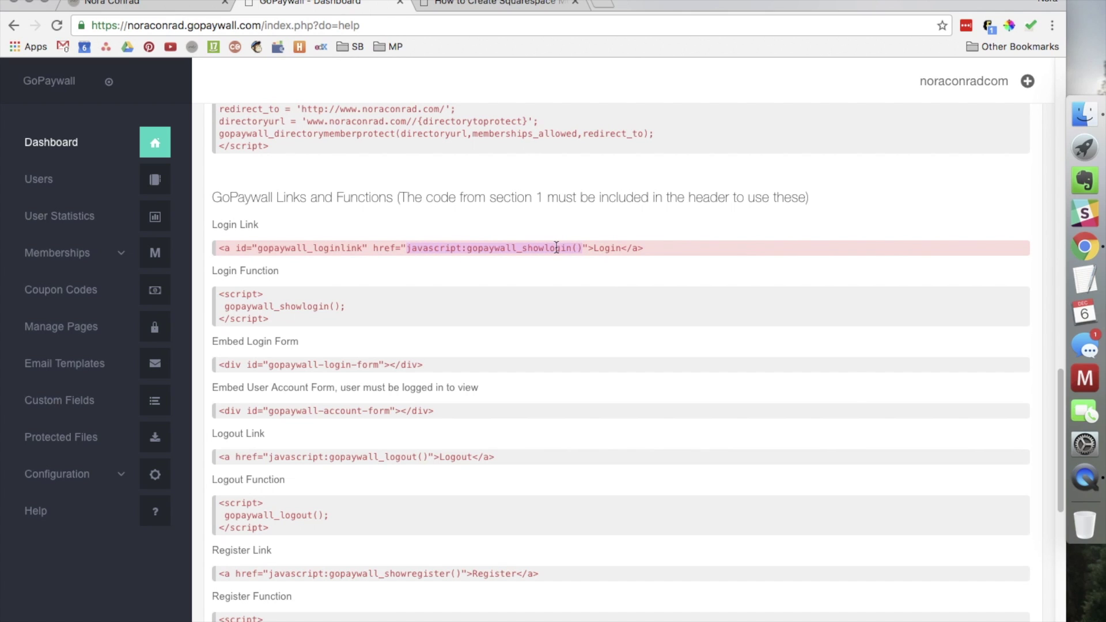
right_click(558, 248)
left_click(585, 274)
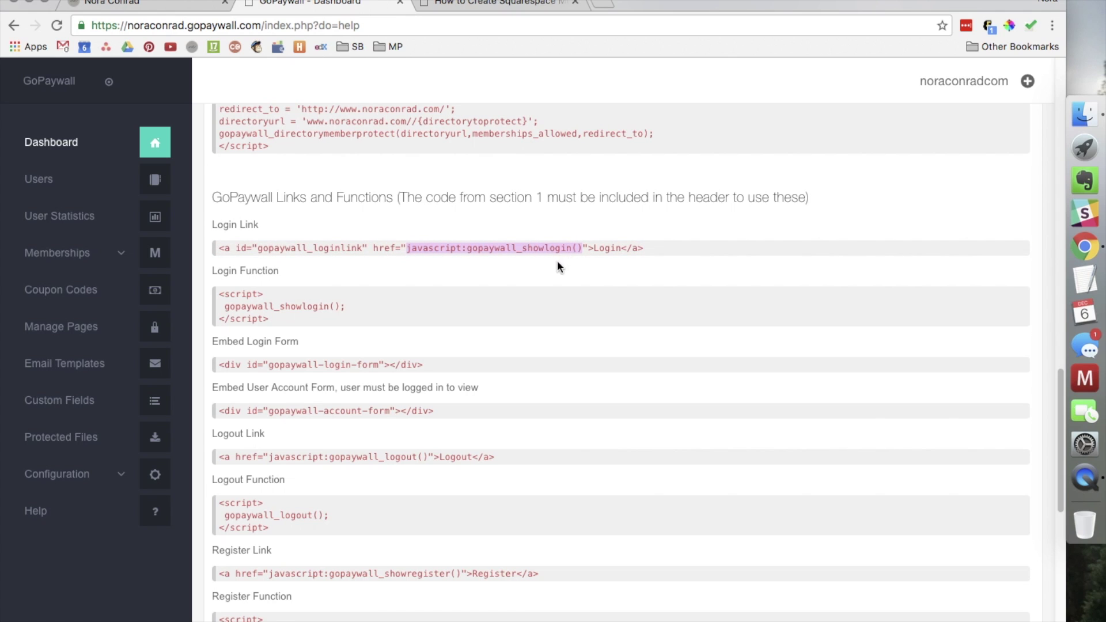
- Open the Dashboard page in the unlinked ConradPRO folder of the Squarespace site for content editing
left_click(144, 3)
left_click(79, 248)
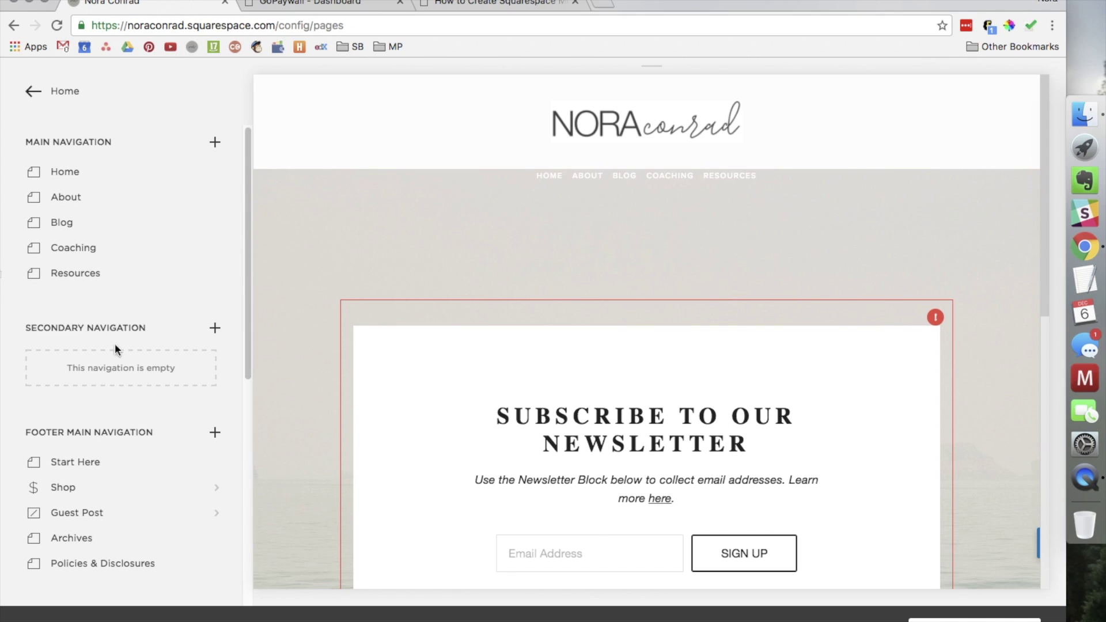
scroll(110, 259, "down", 10)
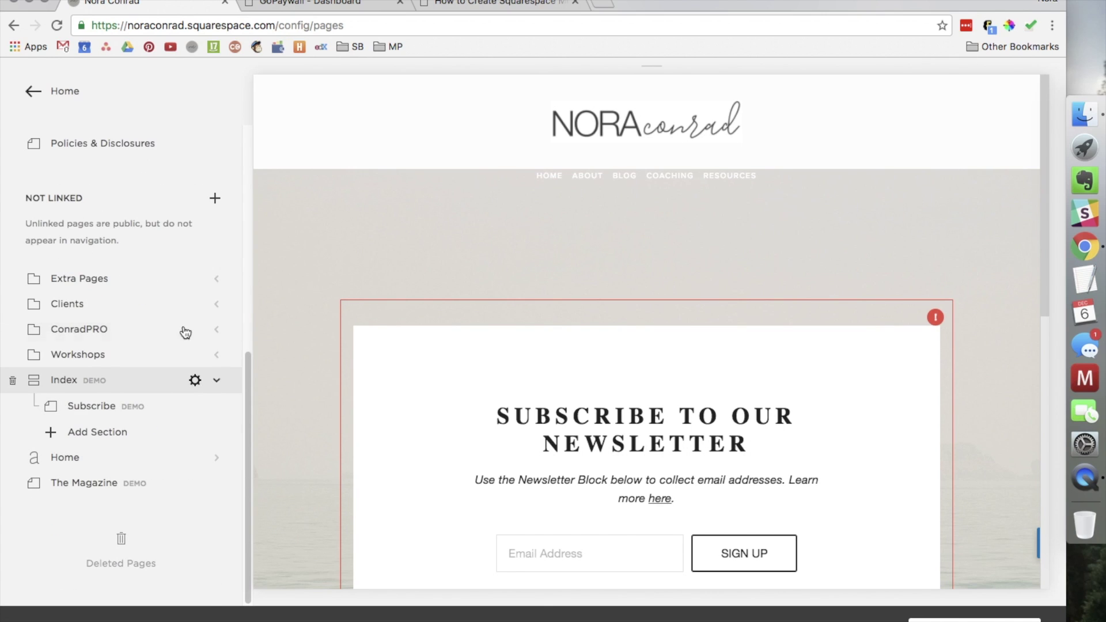
left_click(218, 331)
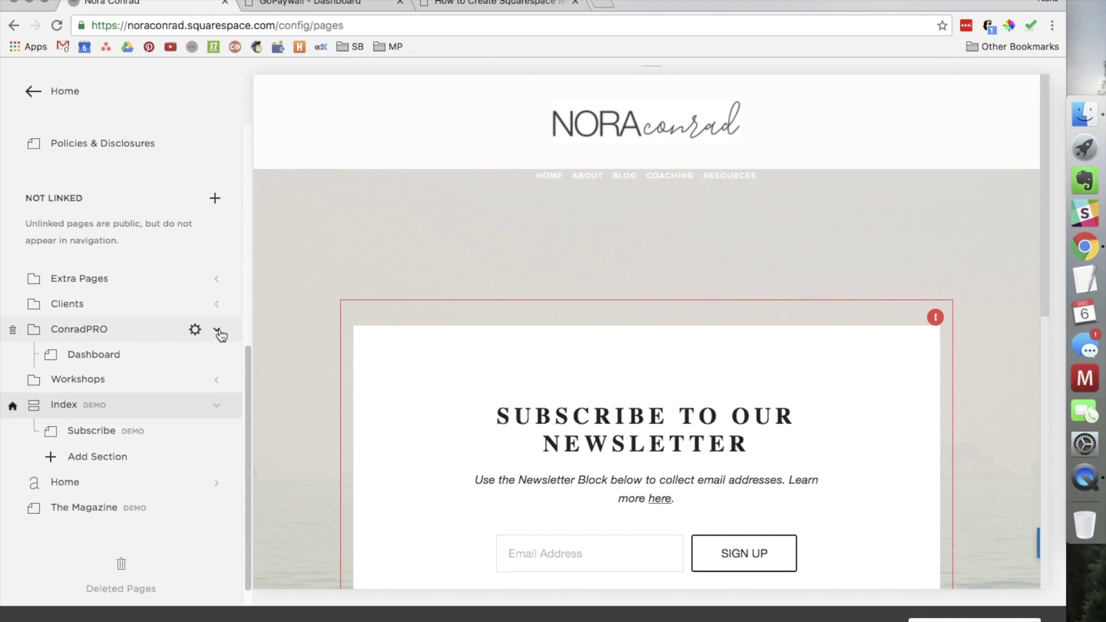
left_click(161, 355)
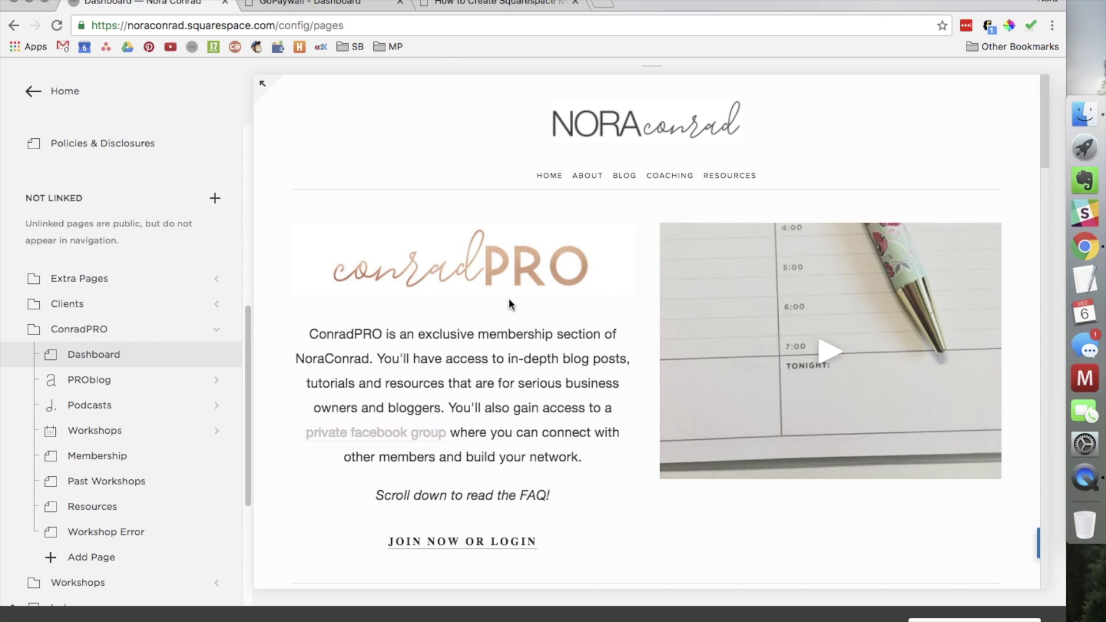
left_click(389, 175)
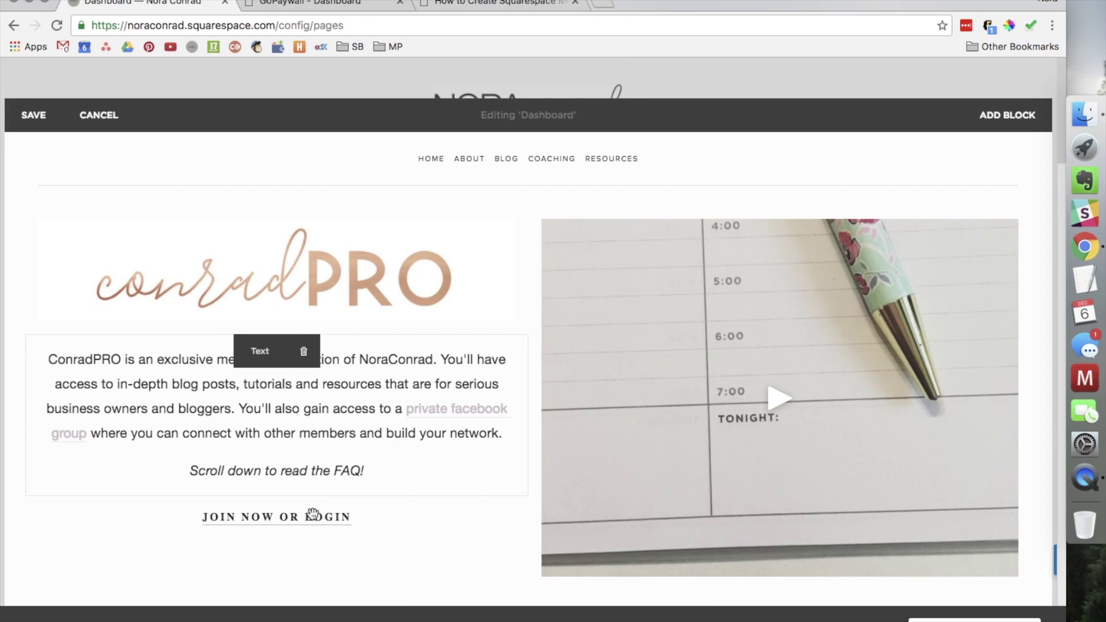
- Compare the Join Now or Login Markdown block's code with the Login Link code on the GoPaywall help page, then apply the block unchanged
mouse_move(261, 517)
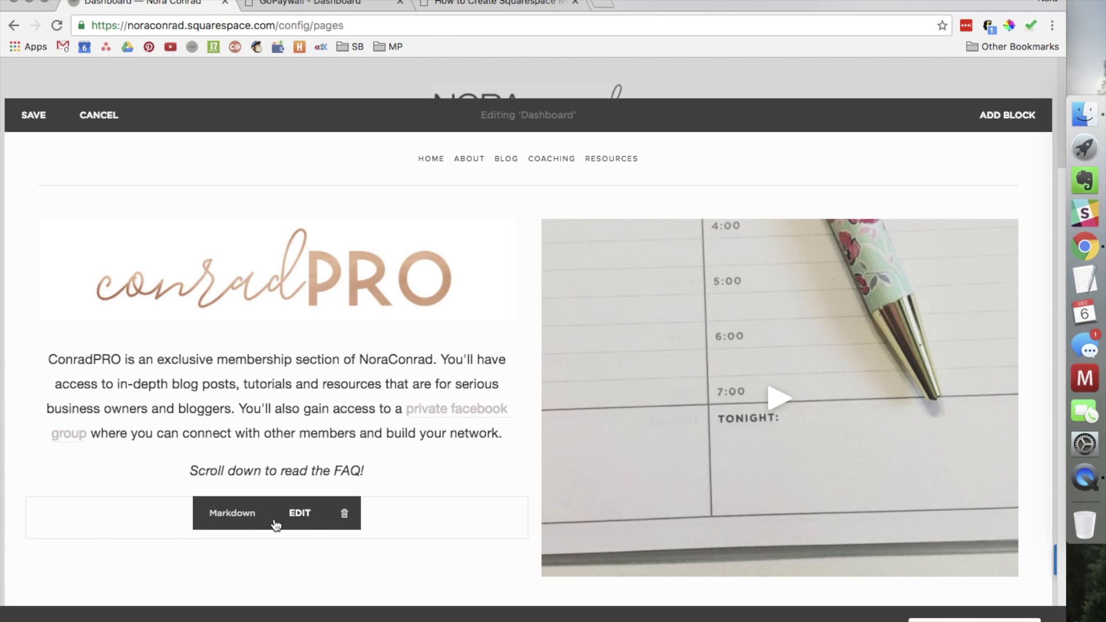
scroll(277, 518, "down", 1)
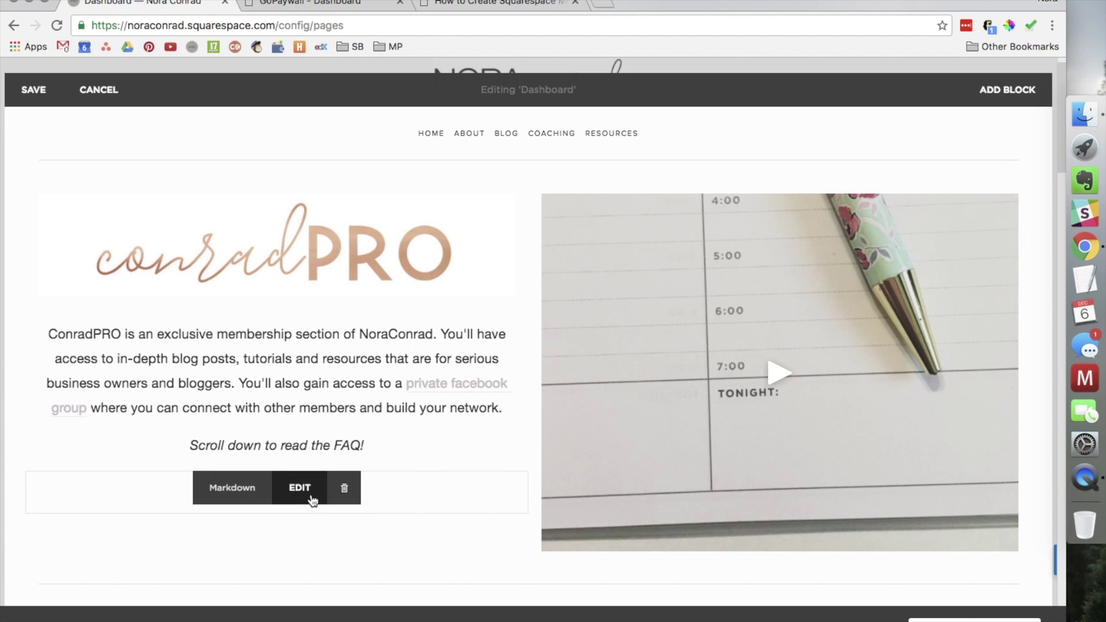
left_click(312, 499)
left_click(304, 7)
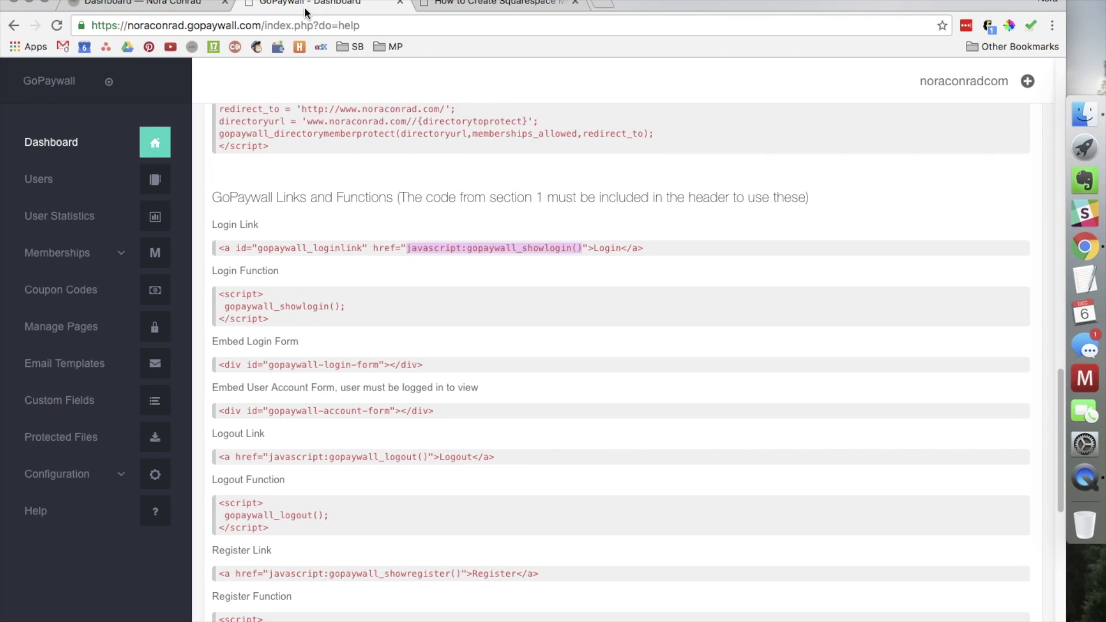
left_click(130, 3)
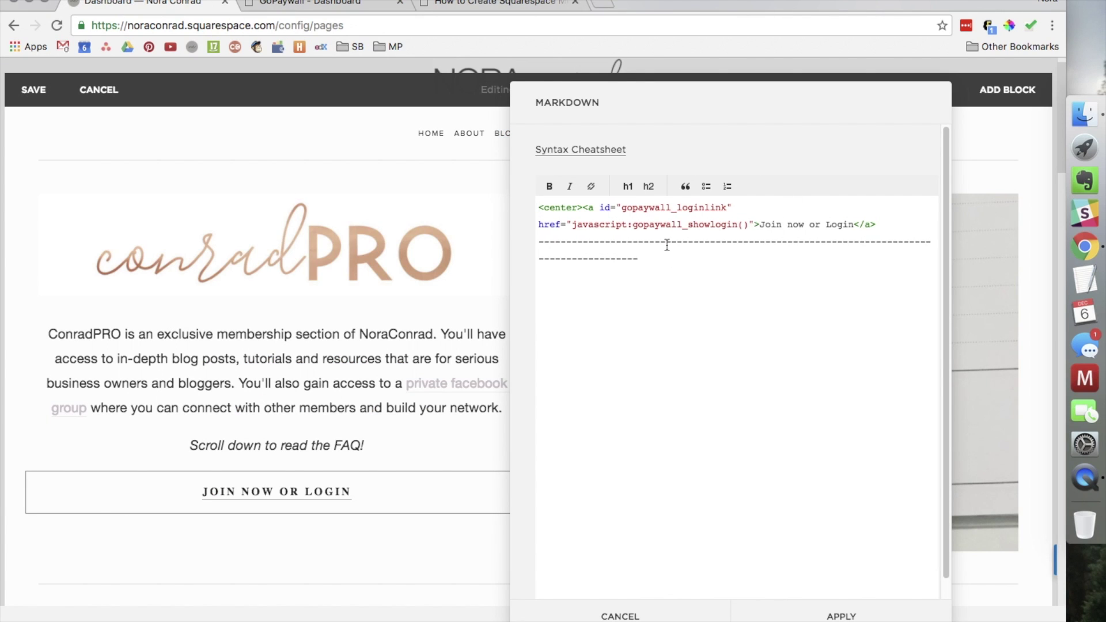
left_click(841, 616)
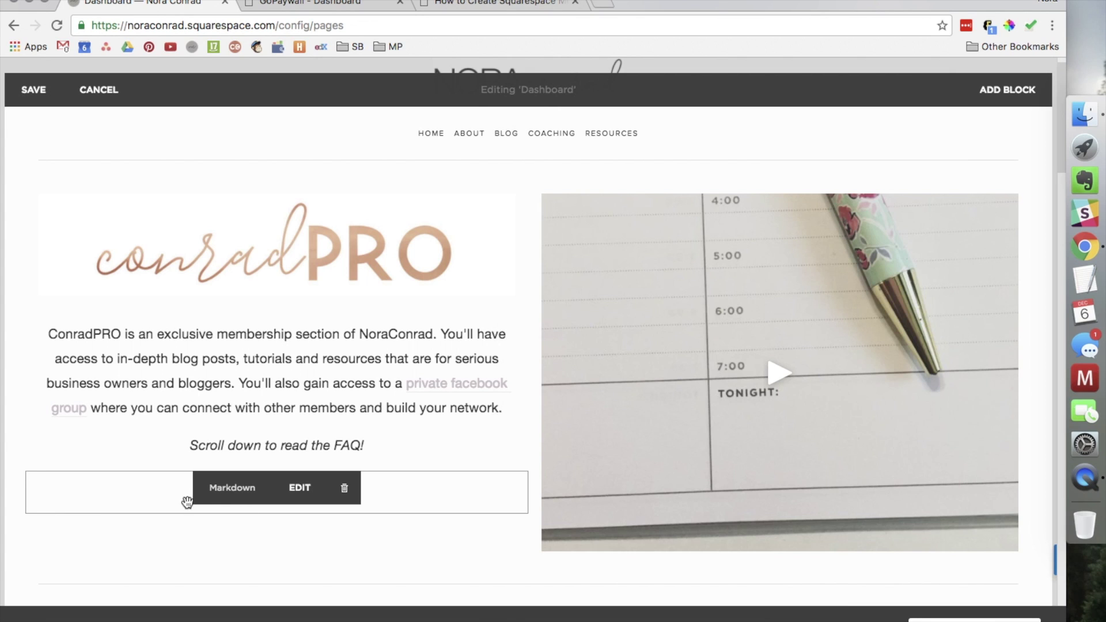
- Add a Button block with the text Learn More below the Join Now or Login link and open its external clickthrough URL
left_click(24, 514)
scroll(138, 455, "down", 8)
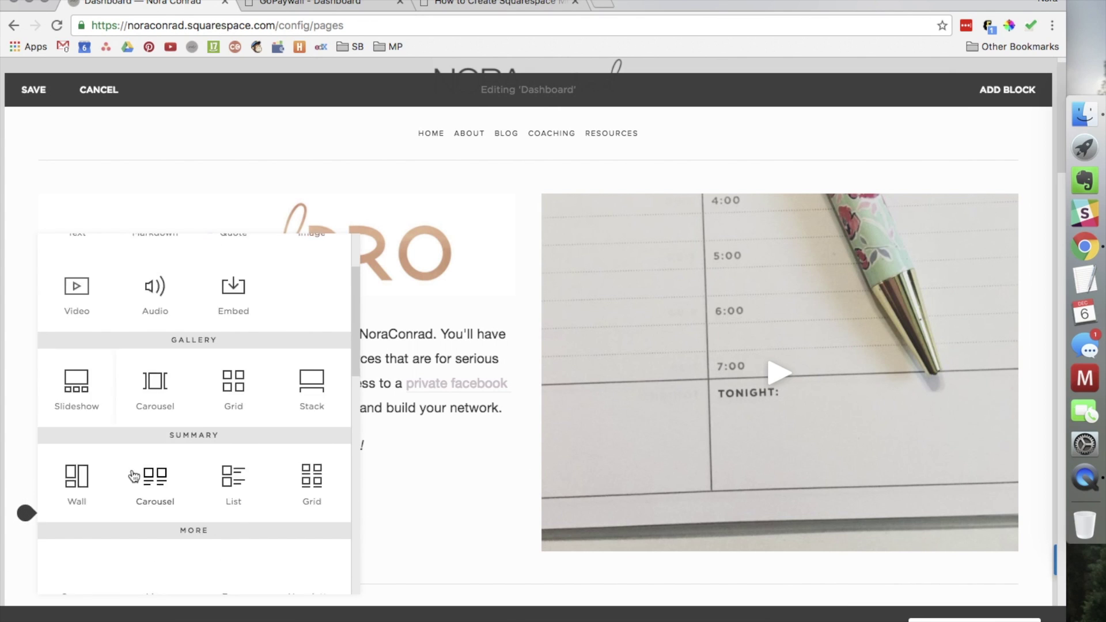
scroll(185, 471, "down", 2)
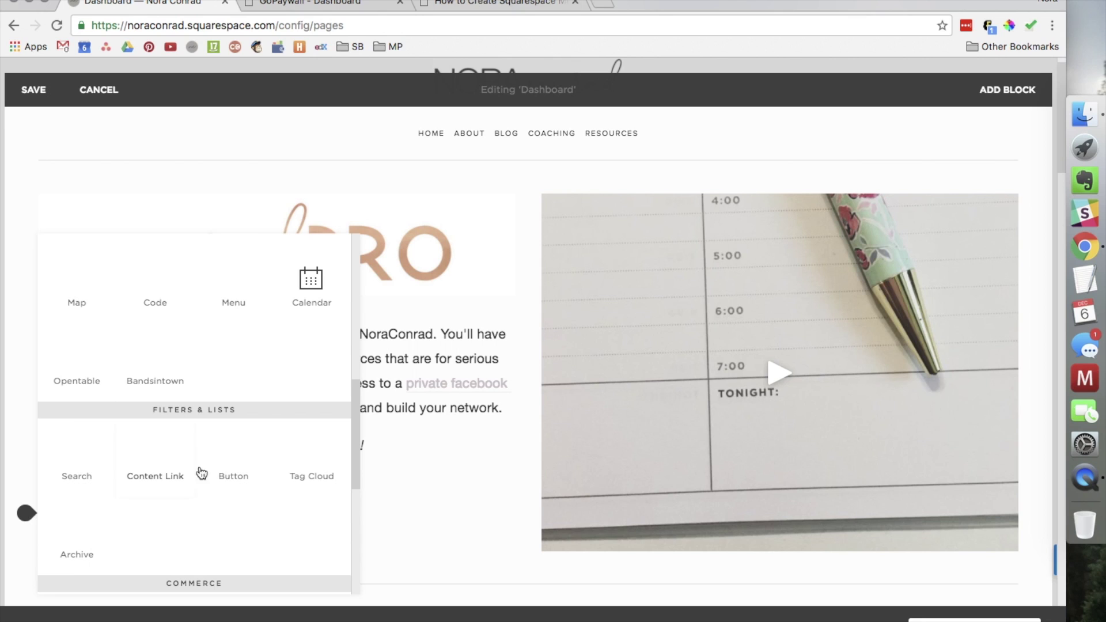
left_click(229, 468)
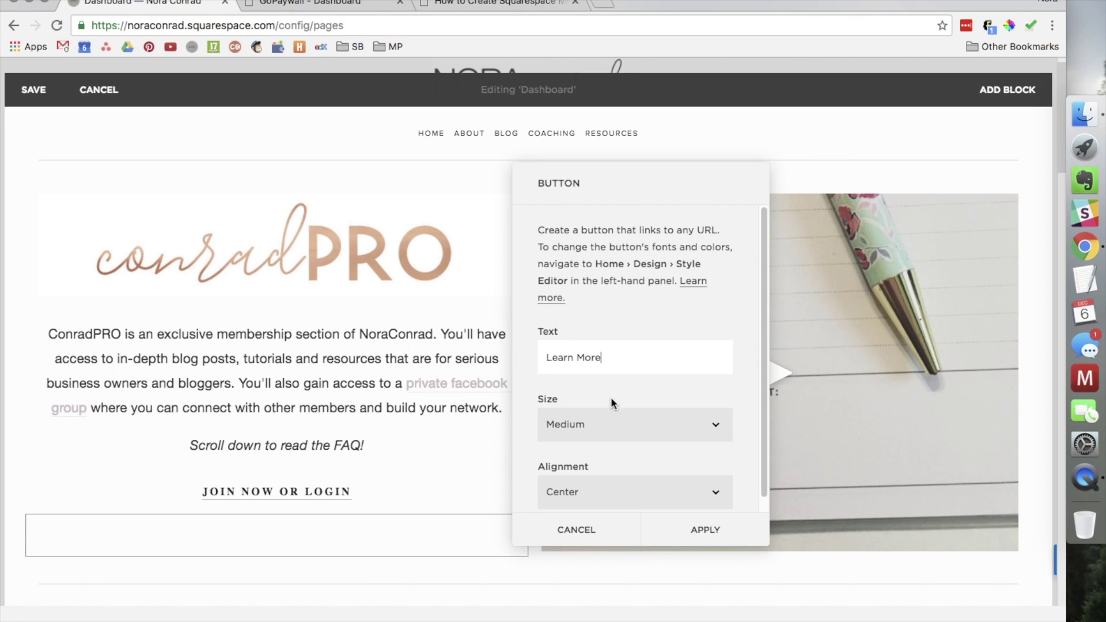
left_click(622, 436)
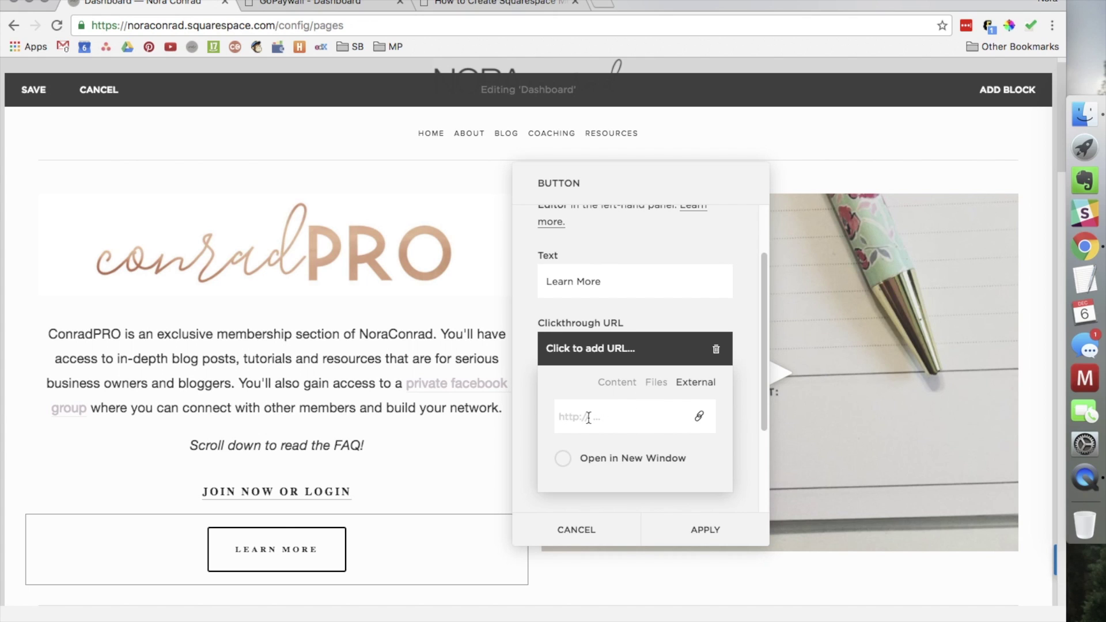
- Set the Learn More button's external clickthrough URL to javascript:gopaywall_showlogin() copied from the GoPaywall help page, and save the page
left_click(341, 5)
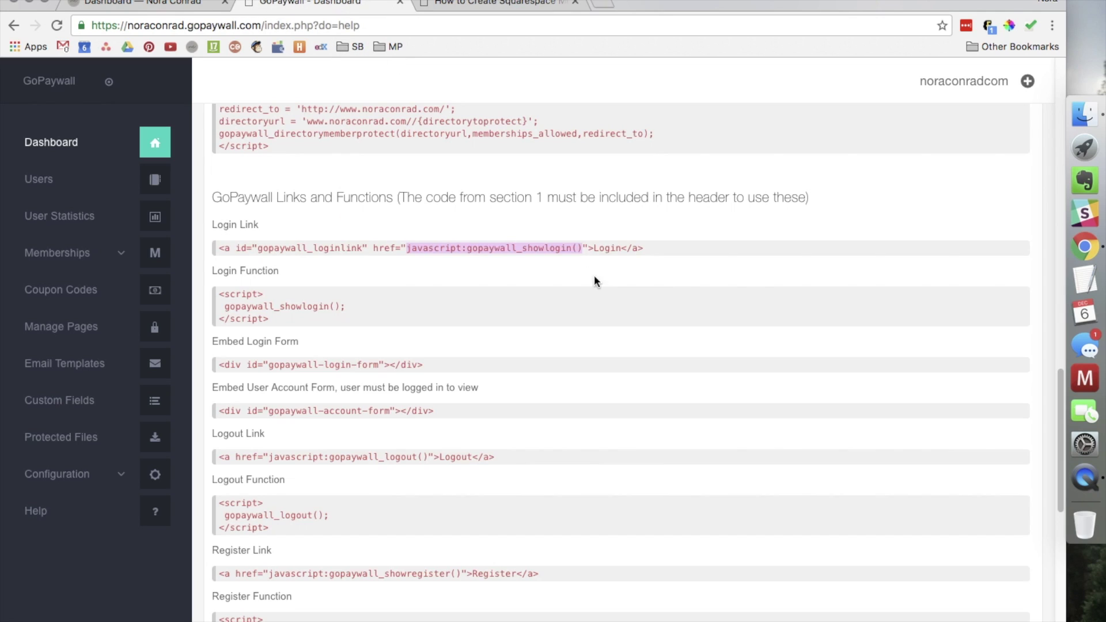
right_click(479, 244)
left_click(509, 275)
key("super+1")
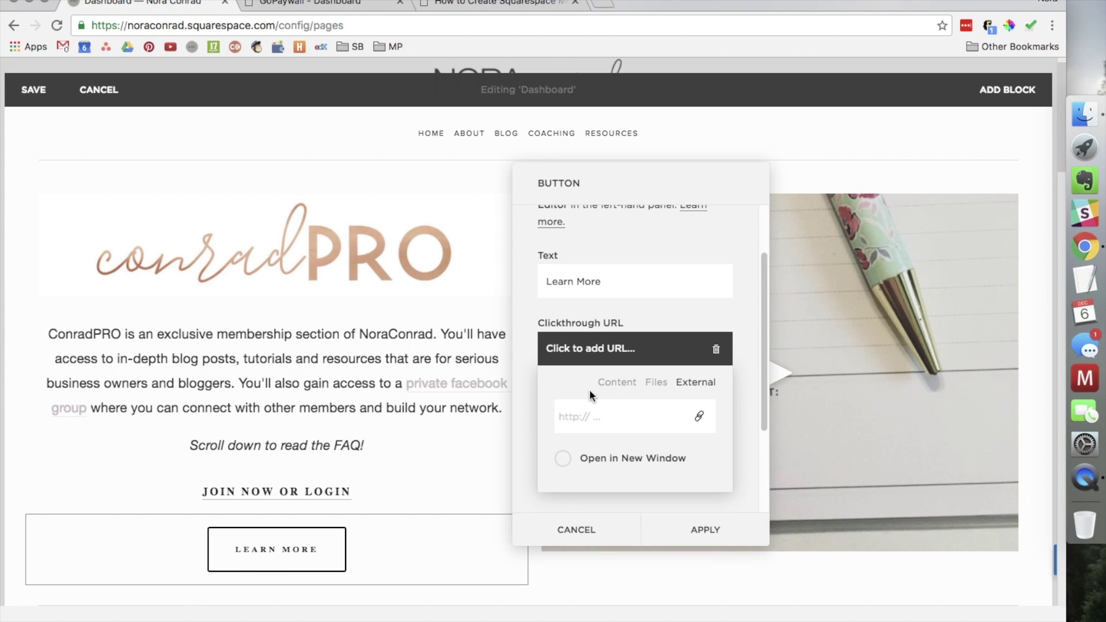
key("super+v")
left_click_drag(670, 414, 547, 412)
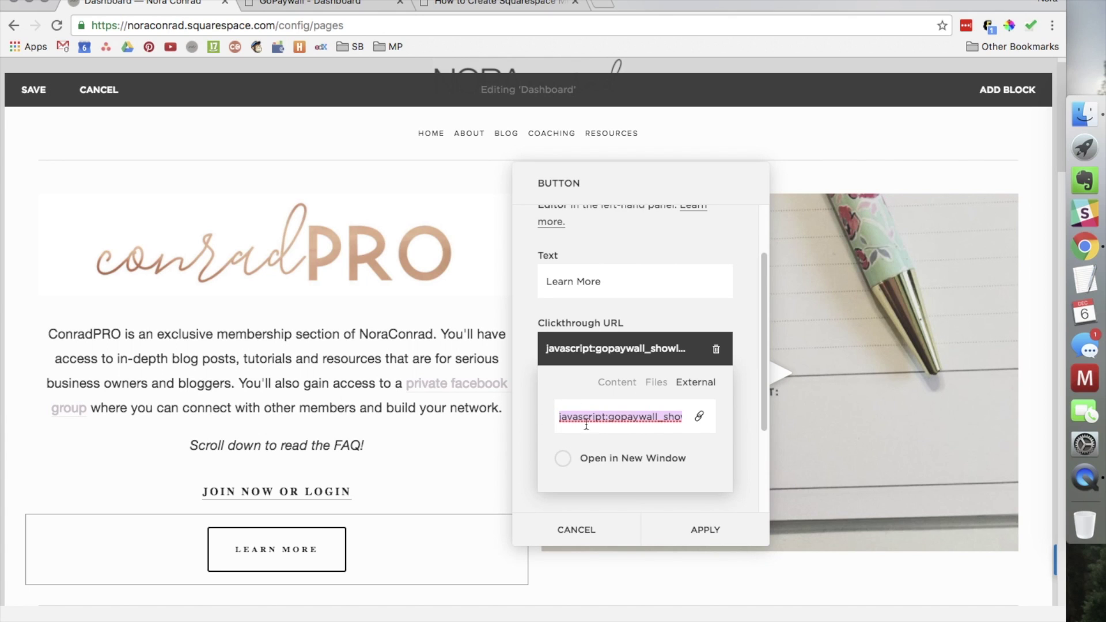
left_click(601, 468)
left_click(565, 461)
left_click(623, 460)
left_click(727, 536)
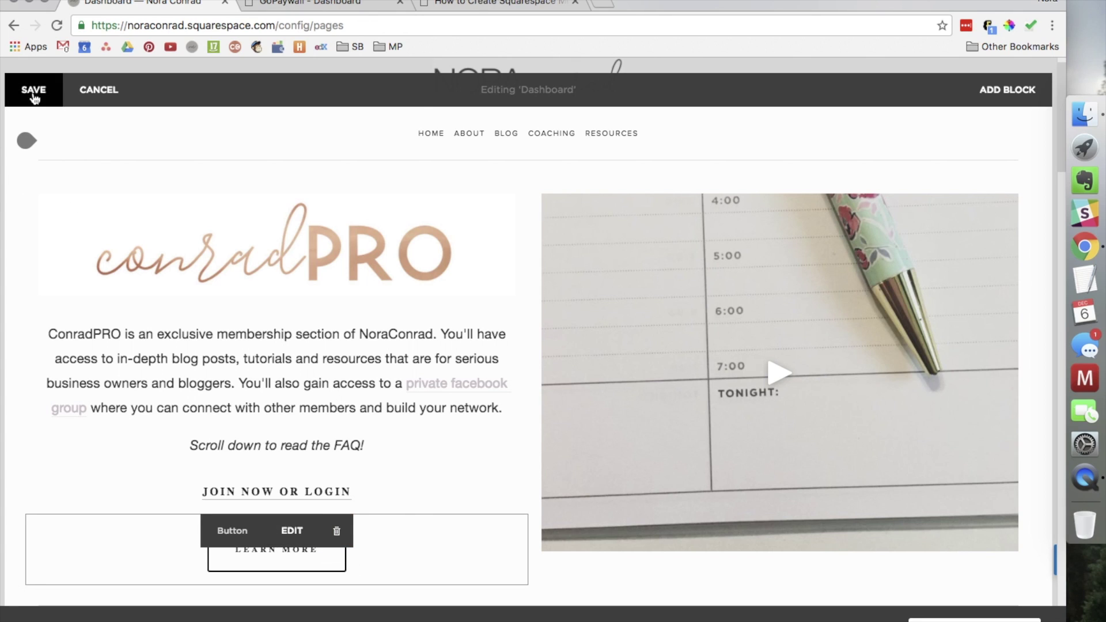
- Open the public site's /dashboard page in a new tab and test the Learn More button, allowing the saved username and password to fill in
left_click(602, 2)
left_click(213, 47)
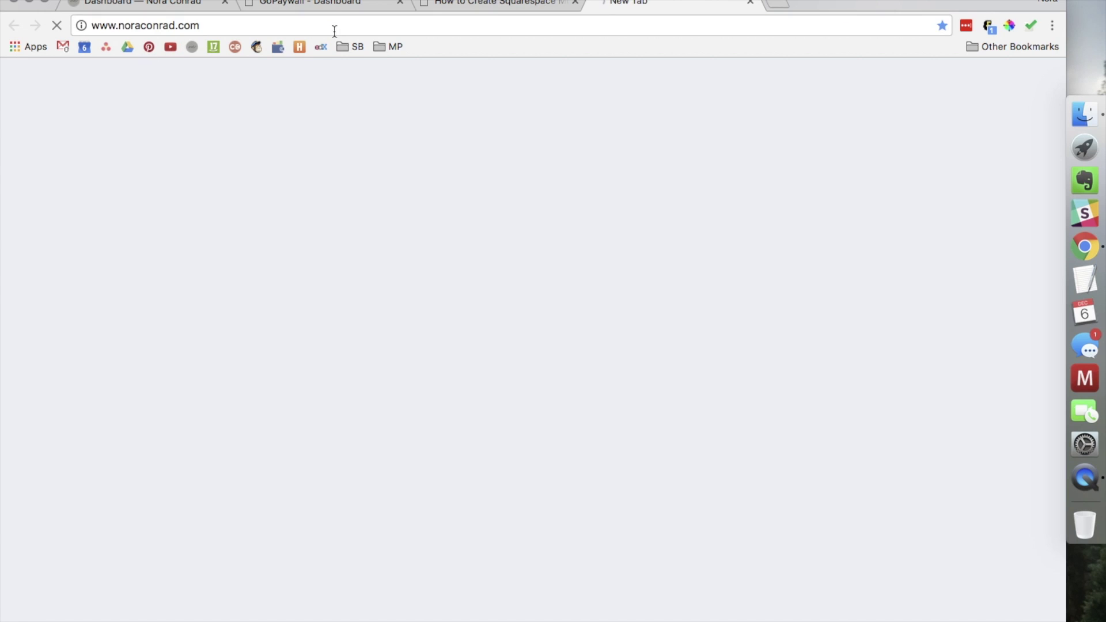
left_click_drag(659, 6, 291, 12)
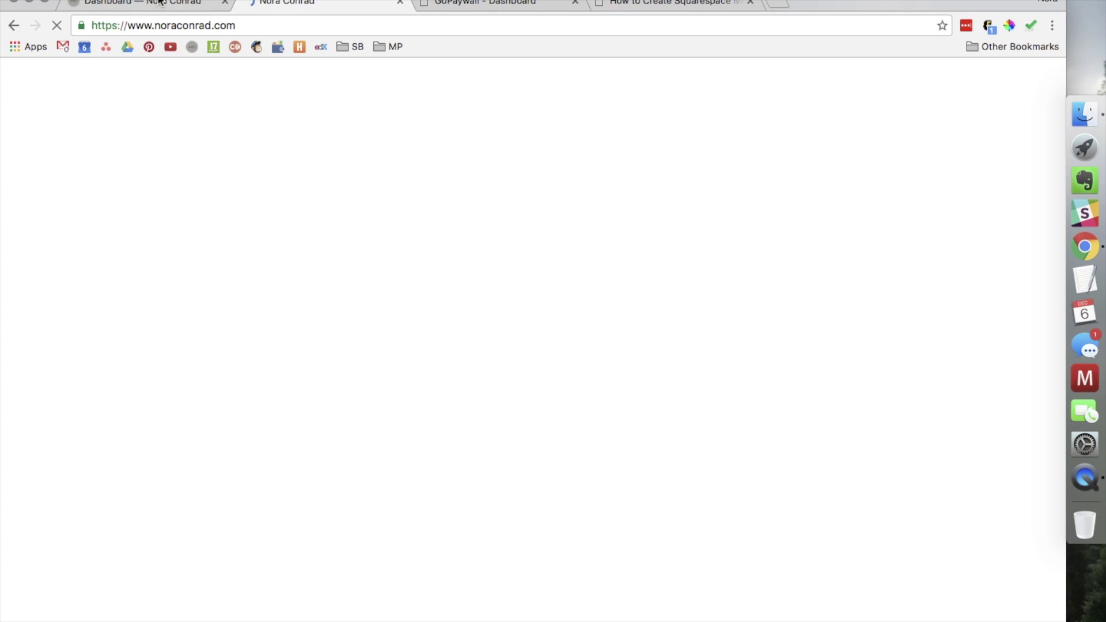
left_click(324, 25)
key("Right")
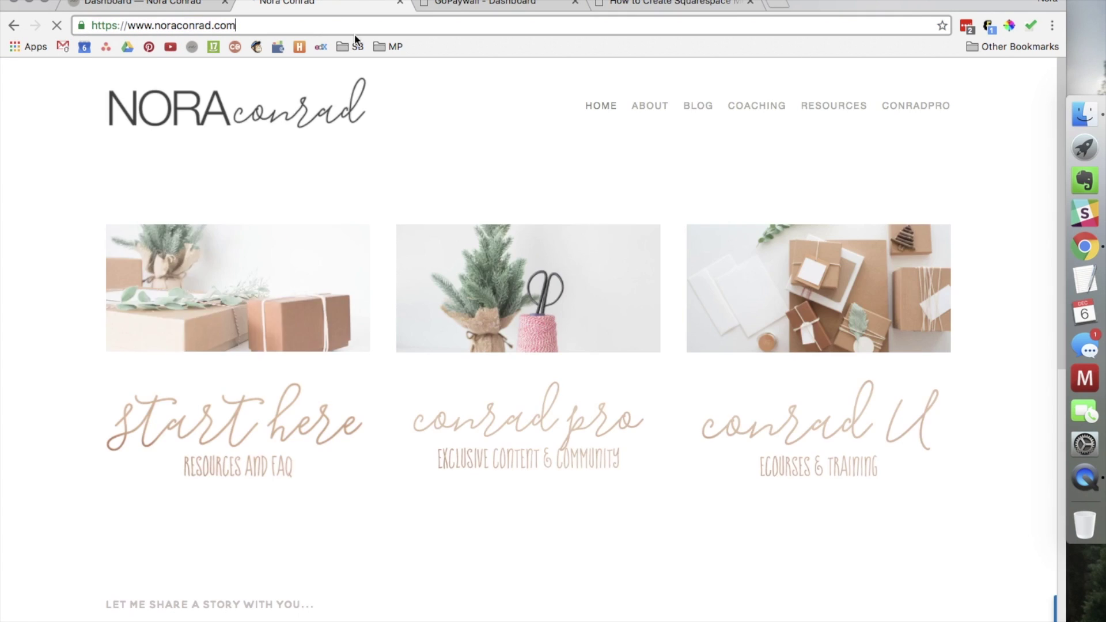
type("/da")
left_click(337, 92)
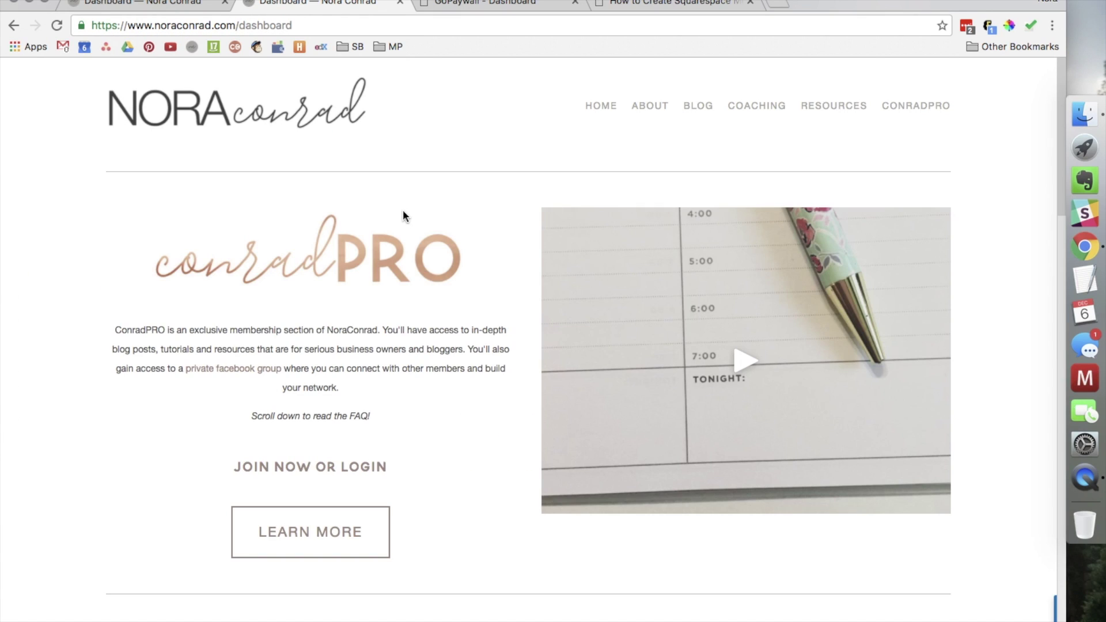
left_click(301, 539)
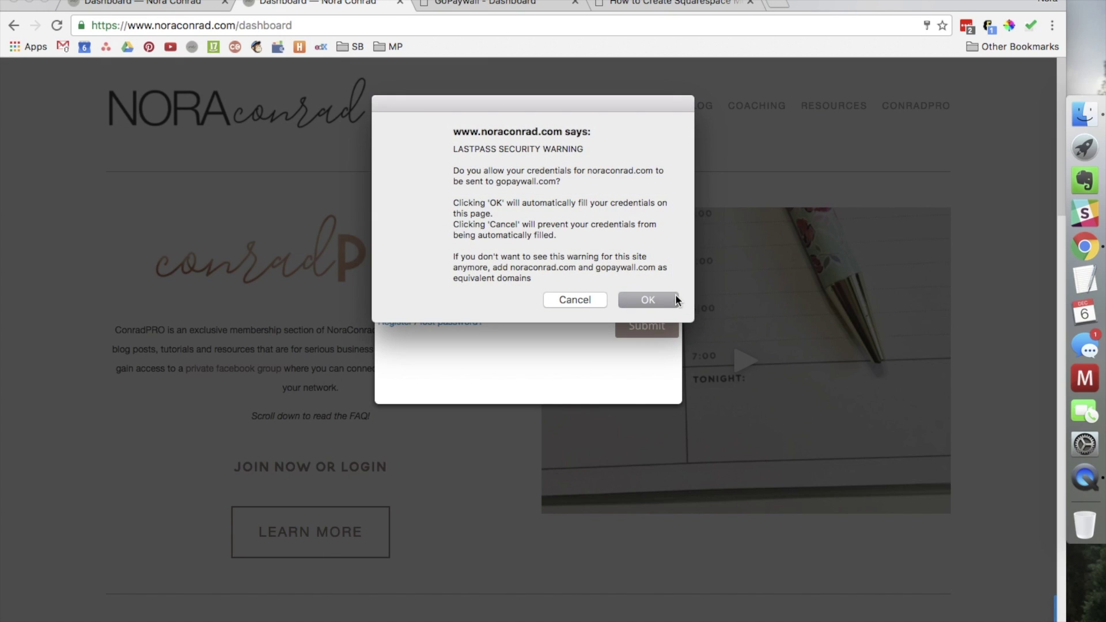
left_click(674, 300)
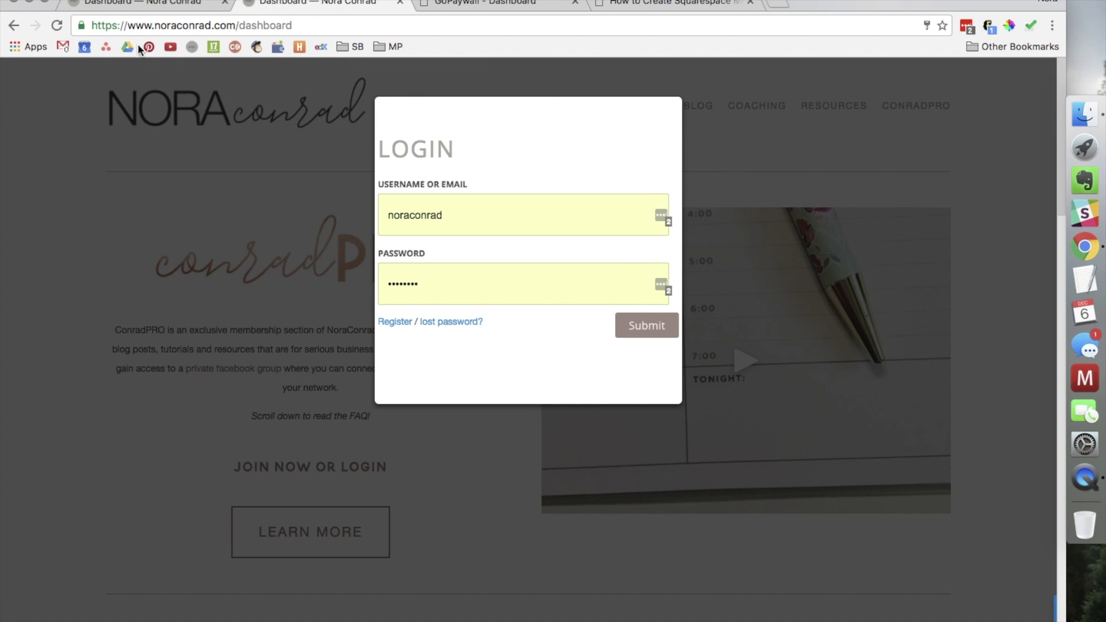
- Delete the Learn More button block below the Join Now or Login link and save the Dashboard page
left_click(149, 4)
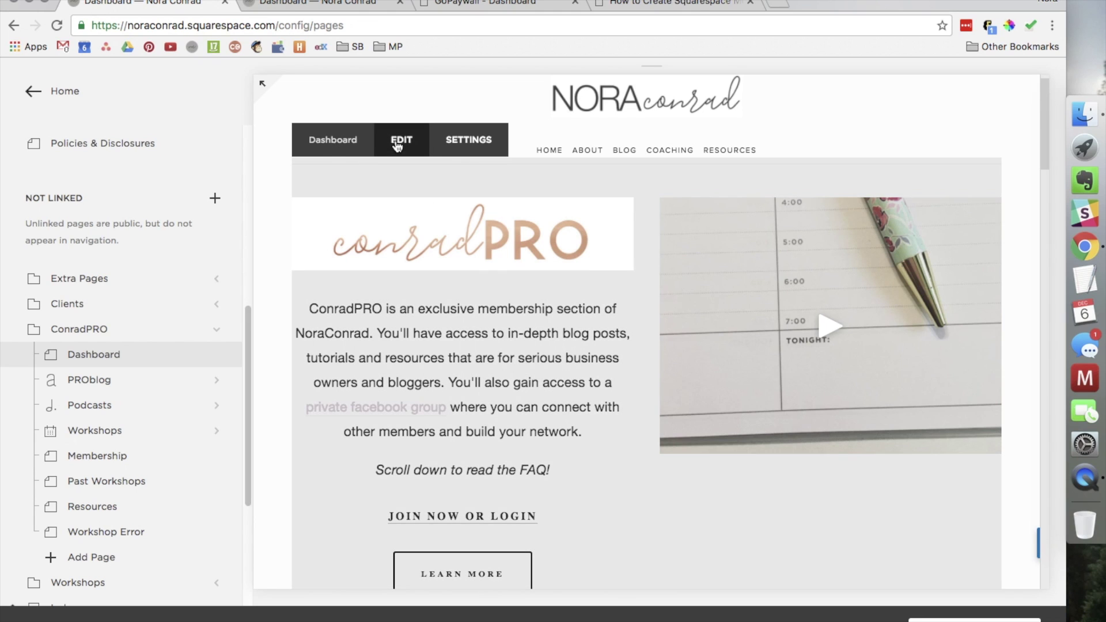
left_click(596, 535)
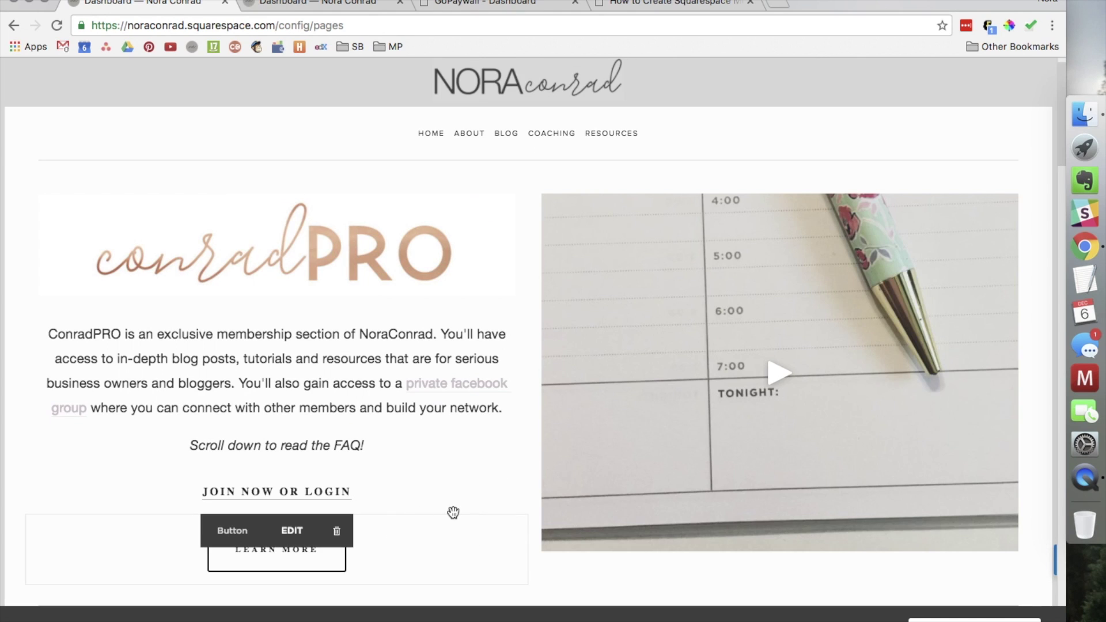
left_click(335, 531)
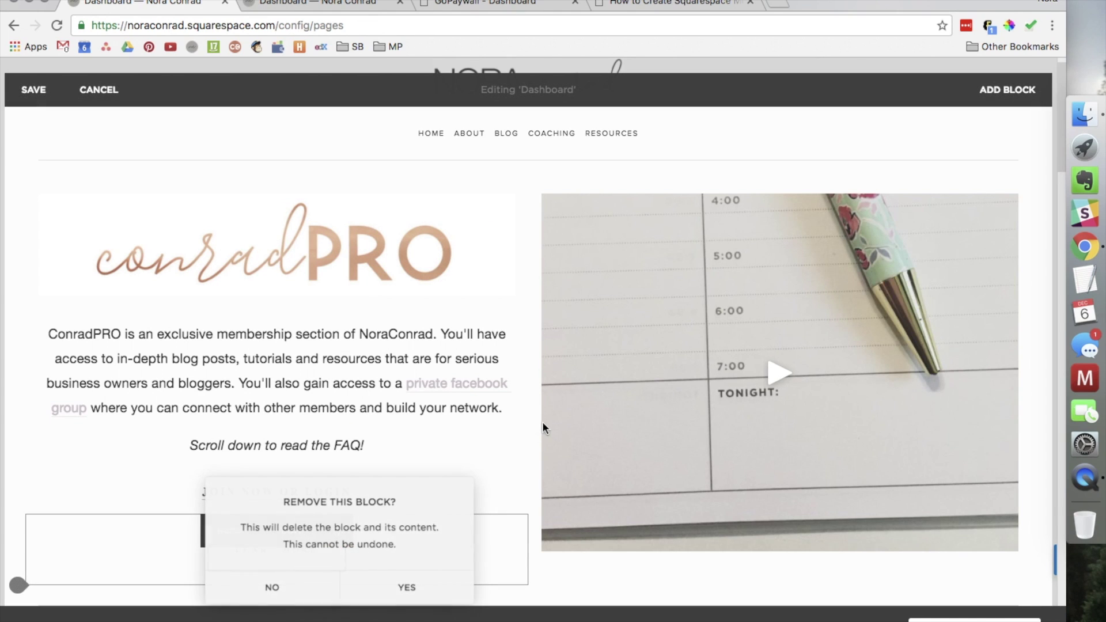
left_click(380, 583)
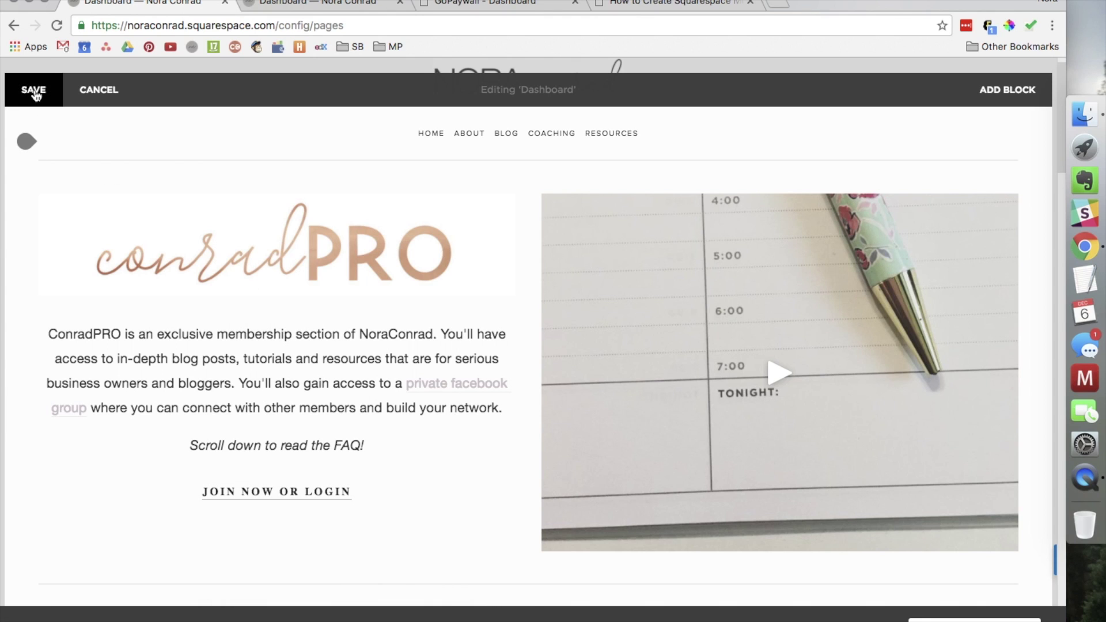
- Examine the Login Link, Login Function and Embed Login Form code snippets on the GoPaywall help page
left_click(546, 6)
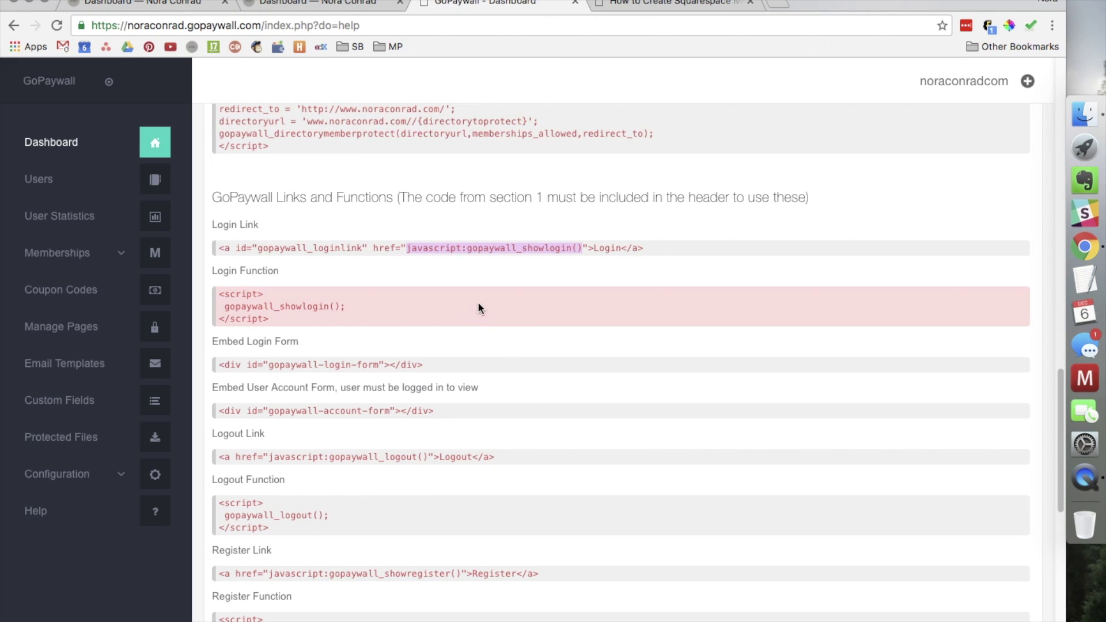
left_click(292, 312)
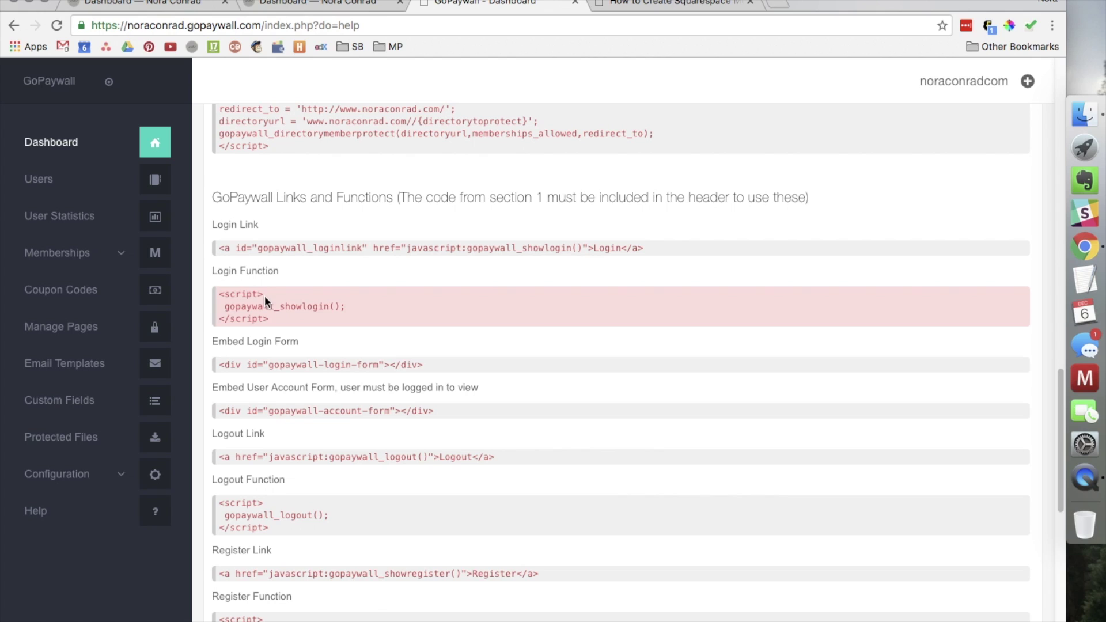
left_click_drag(255, 249, 568, 256)
left_click_drag(311, 318, 216, 296)
left_click(318, 326)
left_click_drag(249, 311, 225, 293)
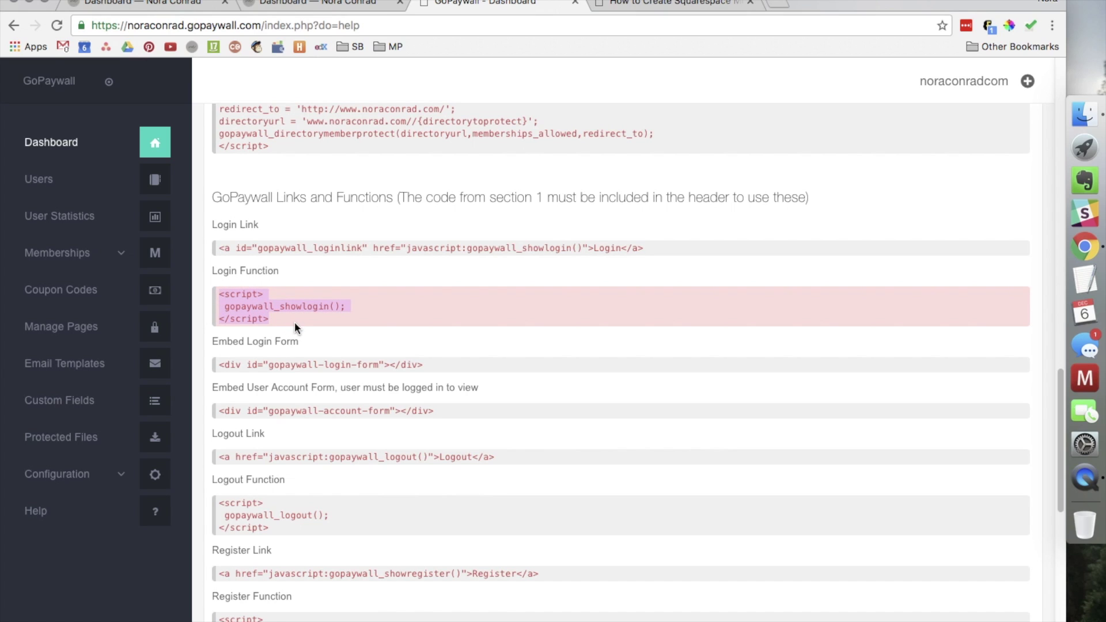
scroll(338, 322, "down", 1)
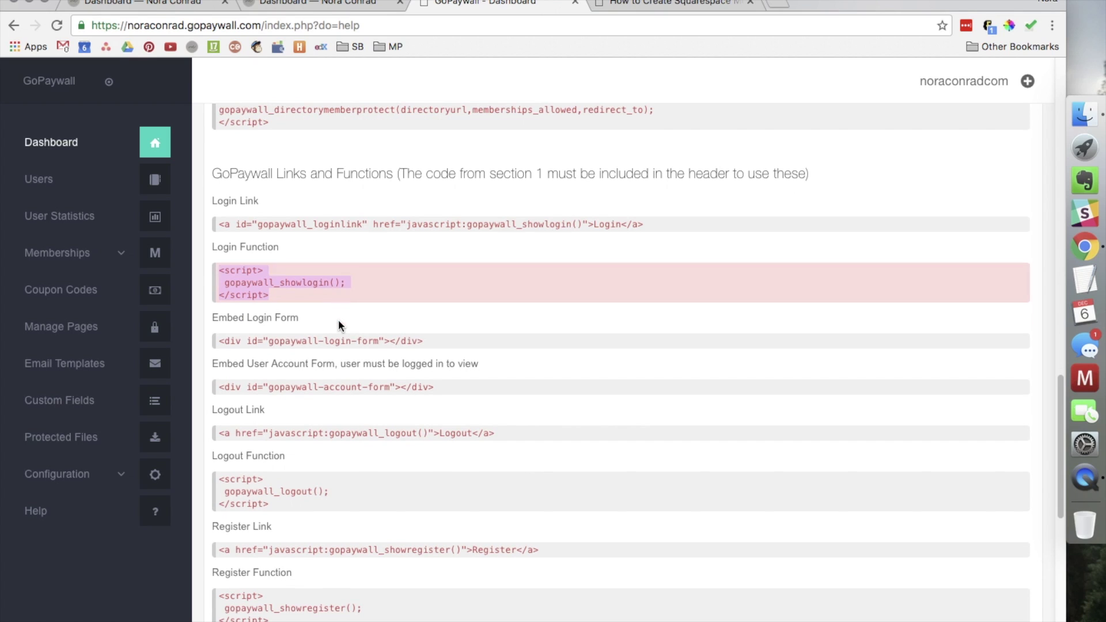
left_click_drag(427, 341, 214, 340)
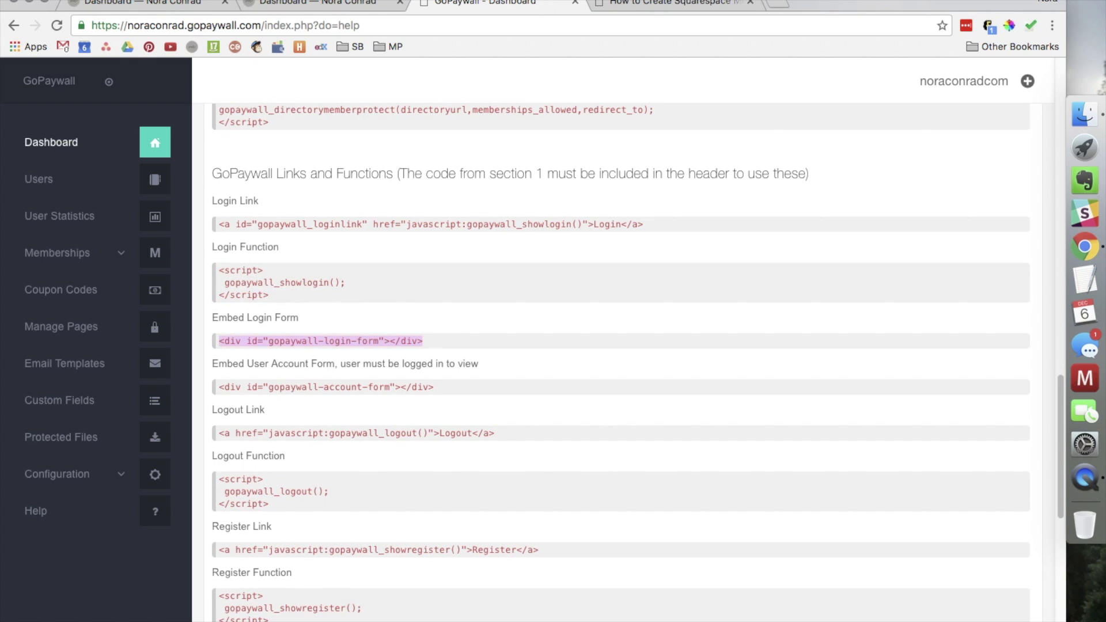
- Open the public site's /membership page and look over its member registration form
left_click(172, 2)
left_click(317, 3)
left_click_drag(292, 26, 244, 26)
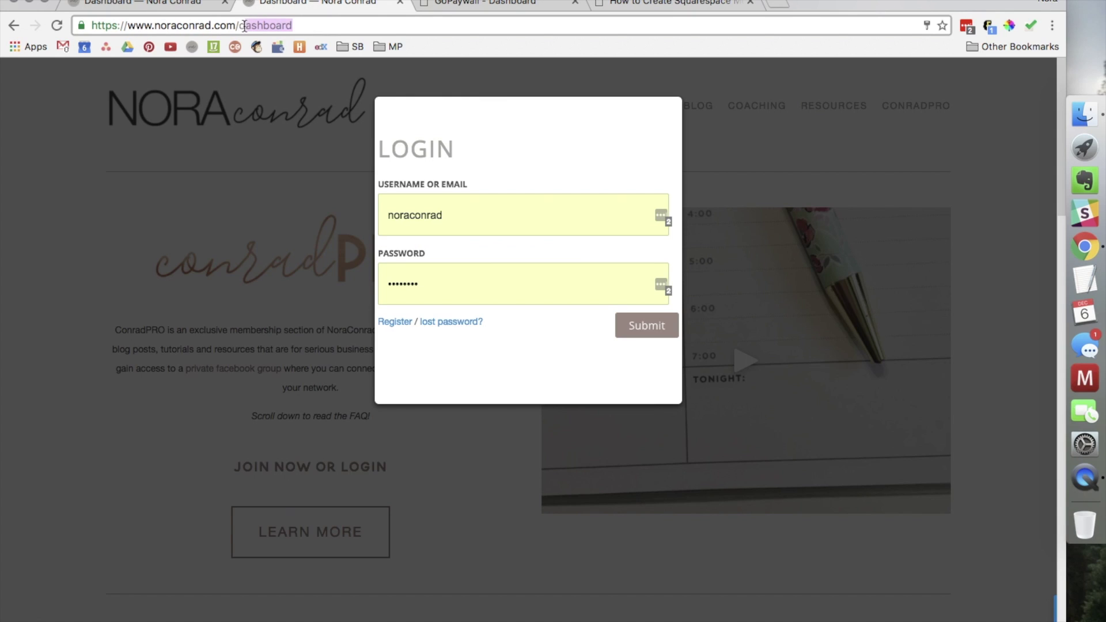
type("mem")
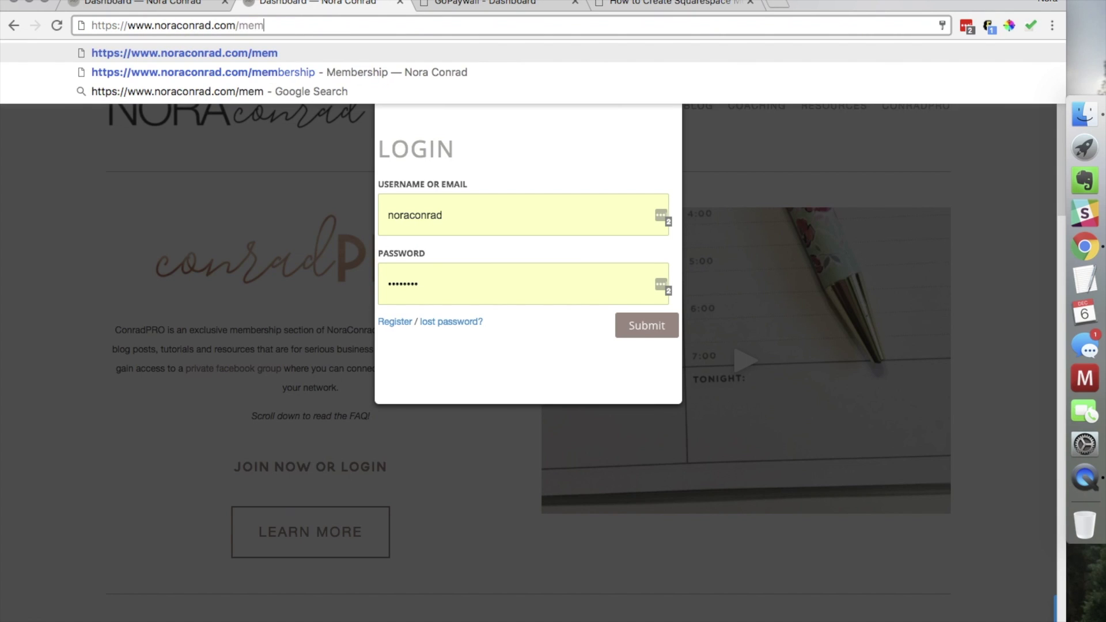
left_click(331, 72)
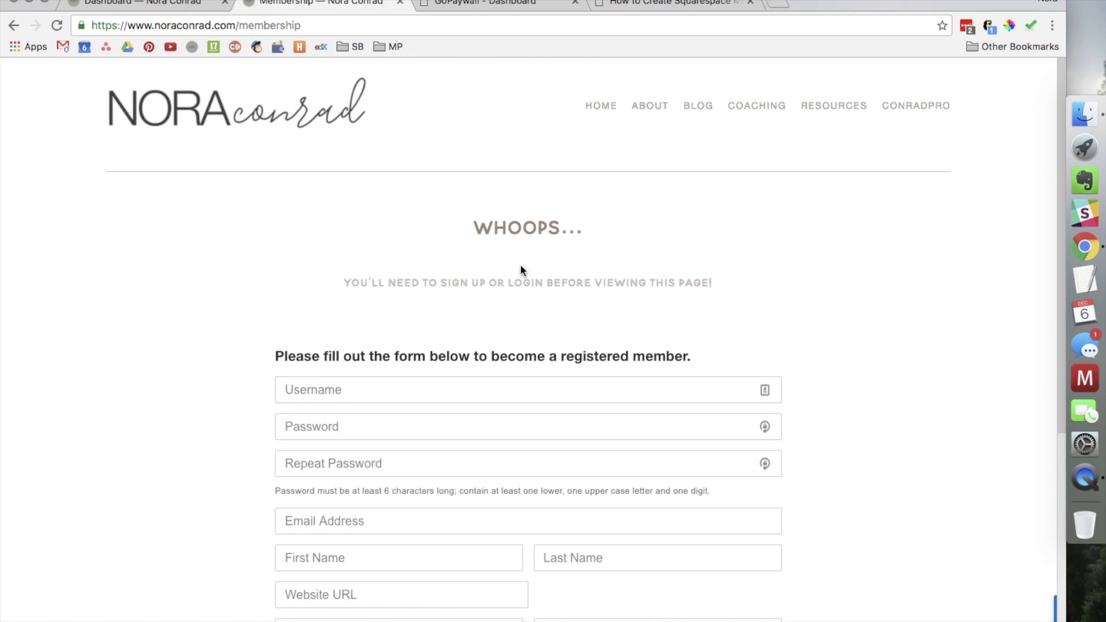
scroll(506, 282, "down", 2)
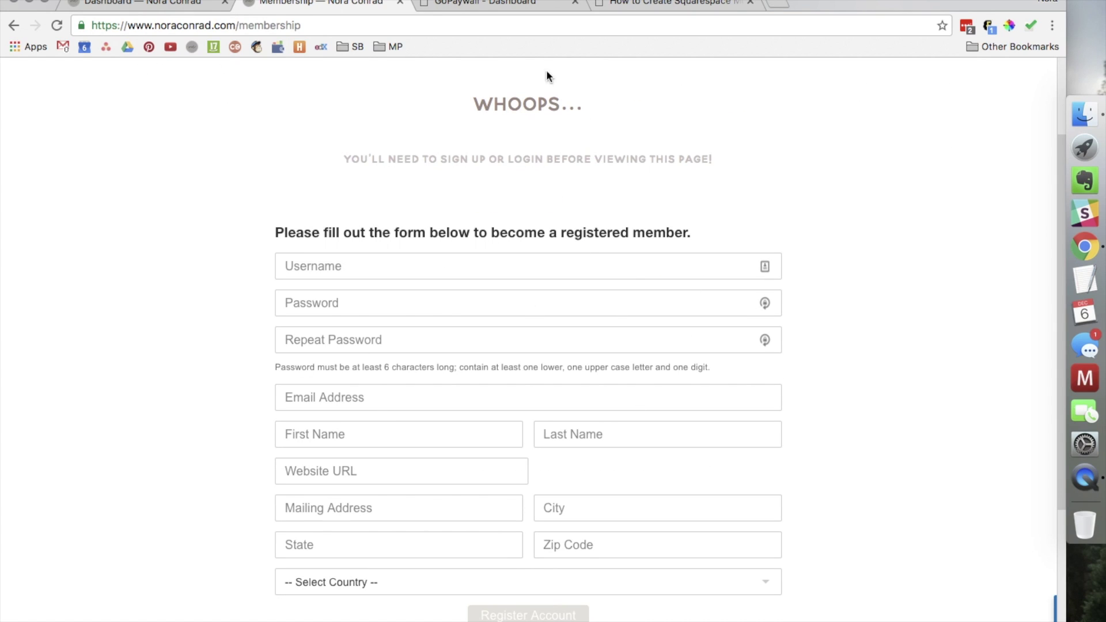
- Examine the Embed Login Form, Register Link and Embed Register Form code snippets on the GoPaywall help page
left_click(461, 3)
left_click_drag(258, 317, 445, 342)
left_click(444, 342)
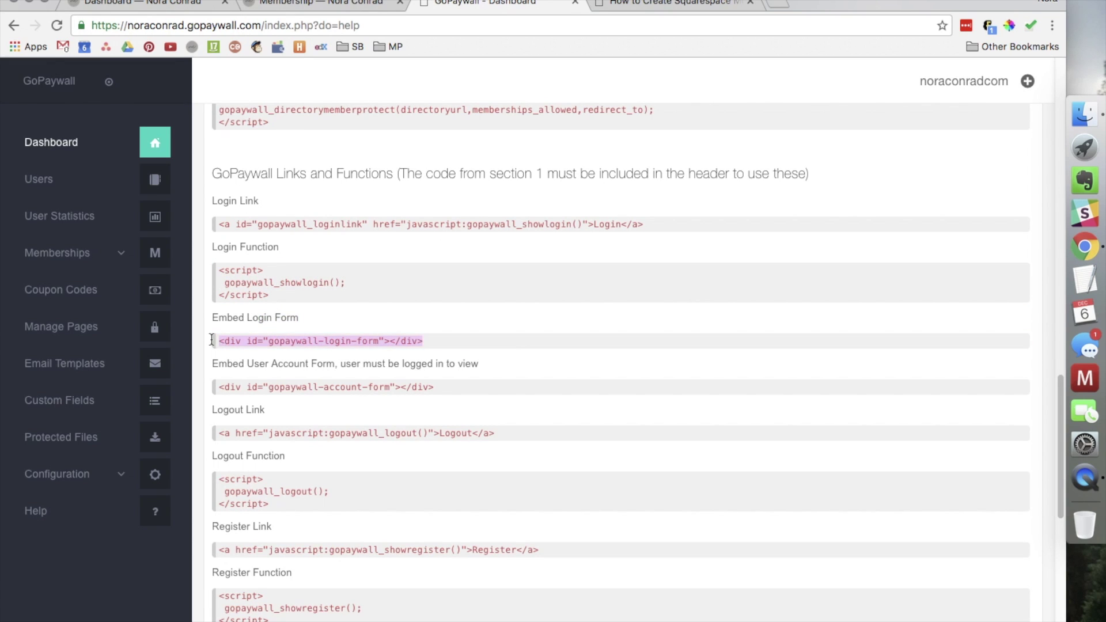
scroll(386, 331, "down", 1)
left_click_drag(235, 412, 218, 373)
scroll(528, 425, "down", 5)
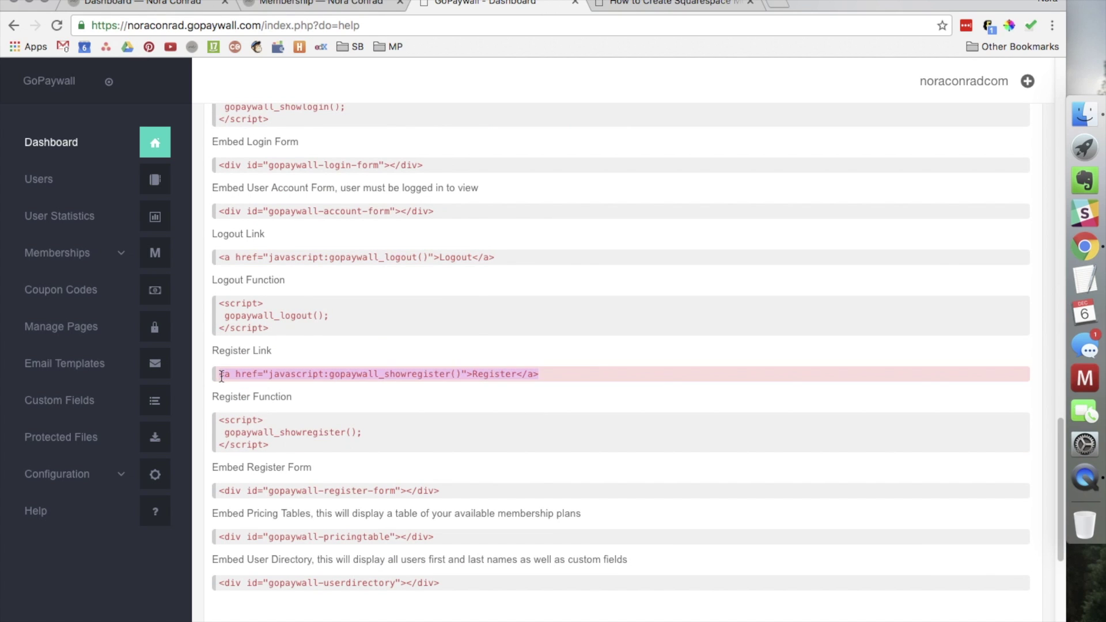
scroll(217, 372, "down", 2)
left_click_drag(467, 426, 210, 424)
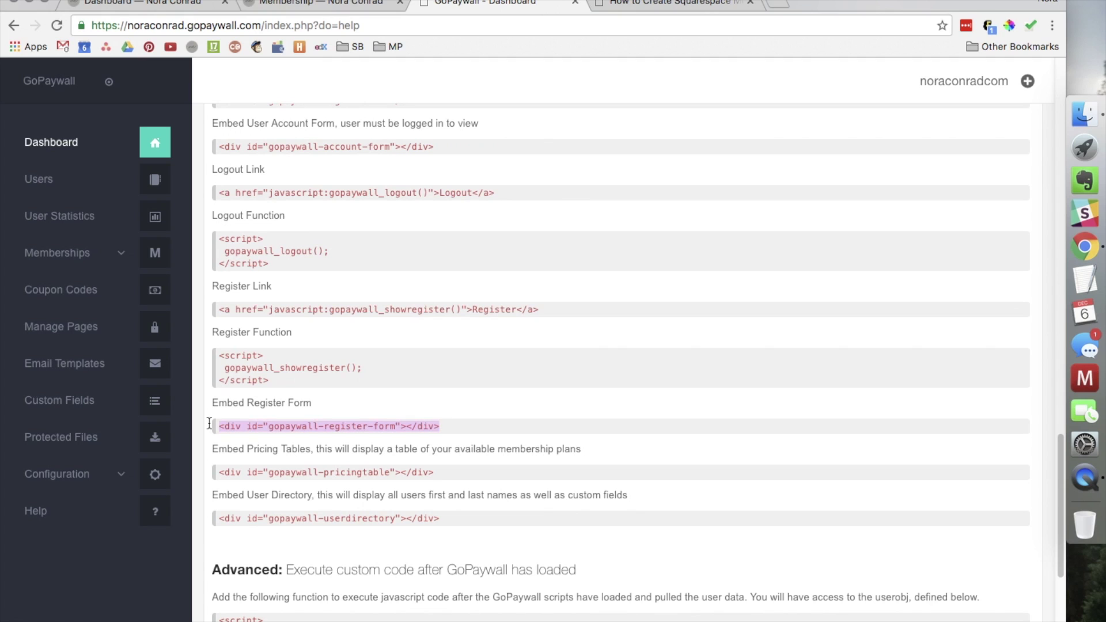
- Compare the registration form on the public membership page with the Embed Register Form code on the GoPaywall help page
left_click(292, 6)
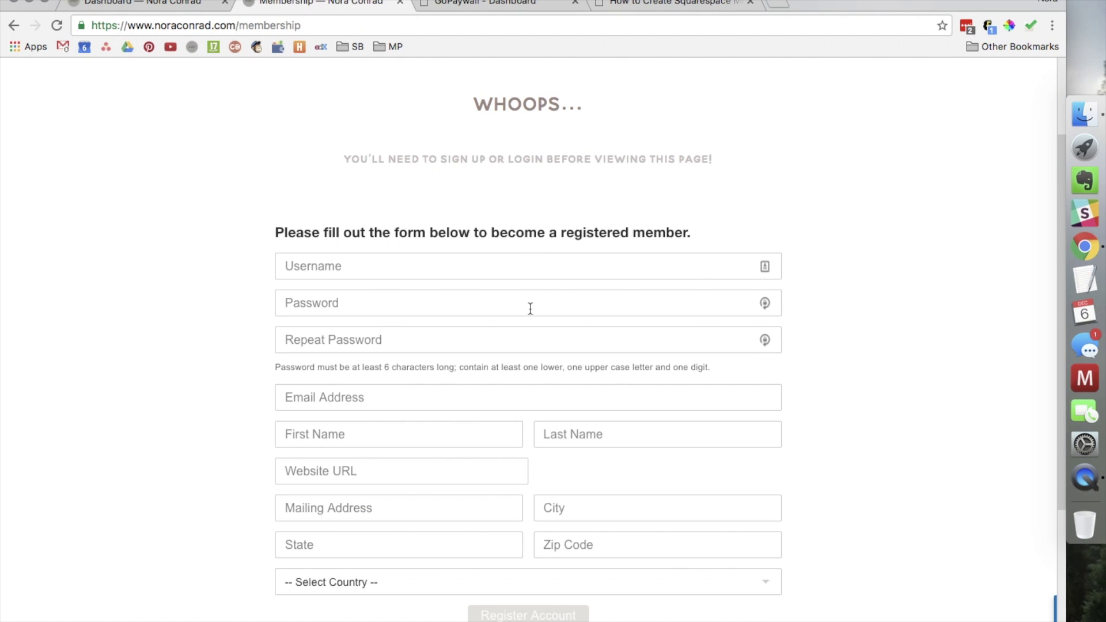
left_click(493, 1)
left_click_drag(449, 431, 217, 427)
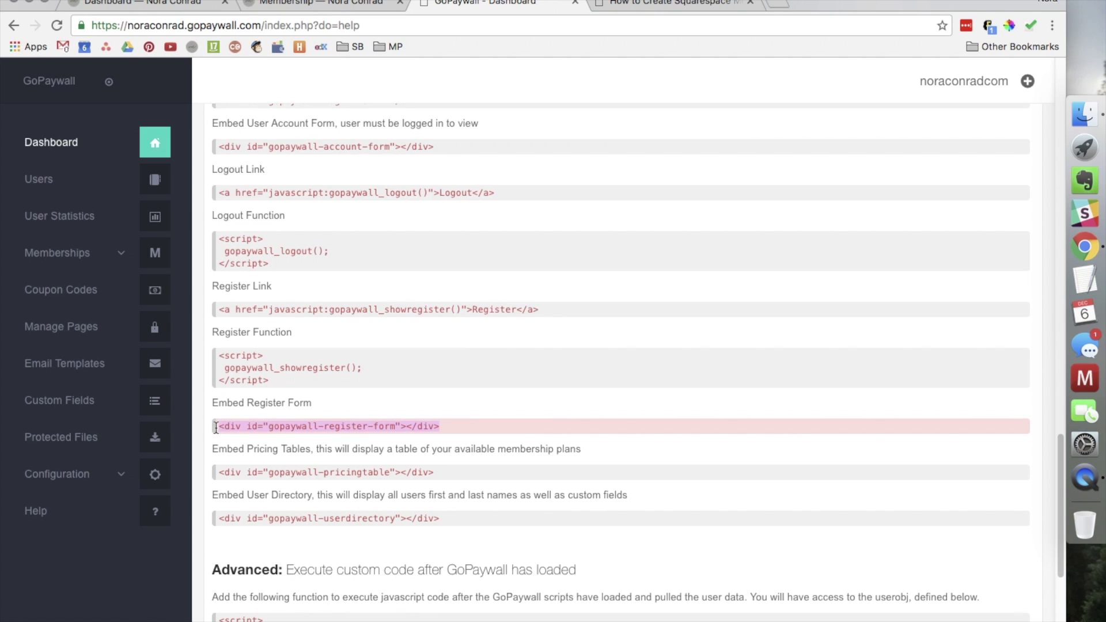
scroll(345, 429, "down", 3)
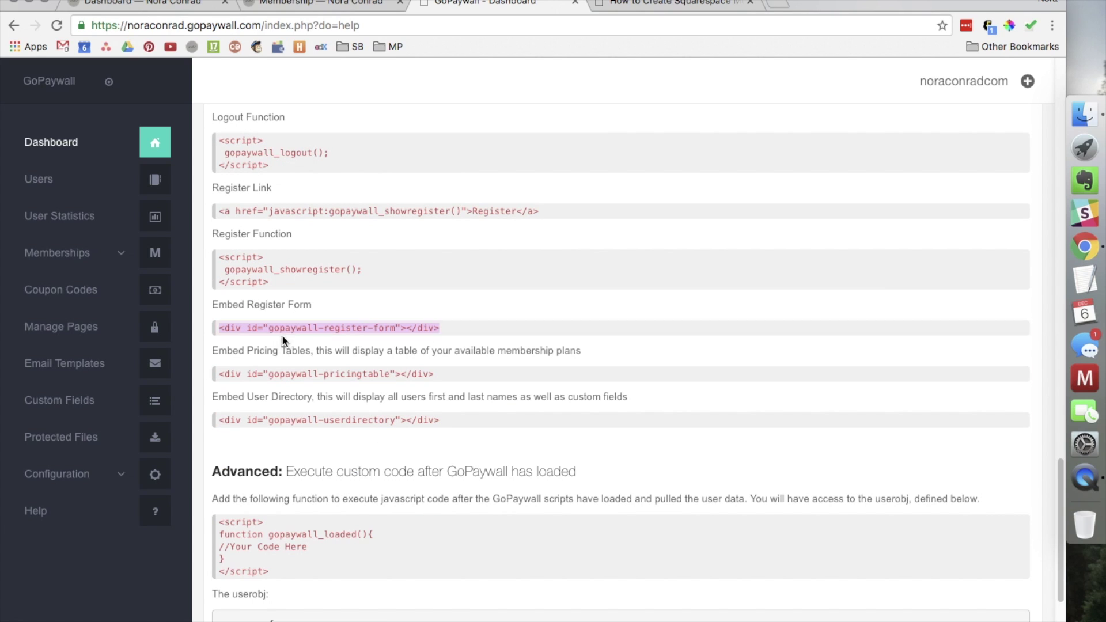
- Log in on the public membership page with the saved username and password, and reopen the /membership page
key("ctrl+shift+Tab")
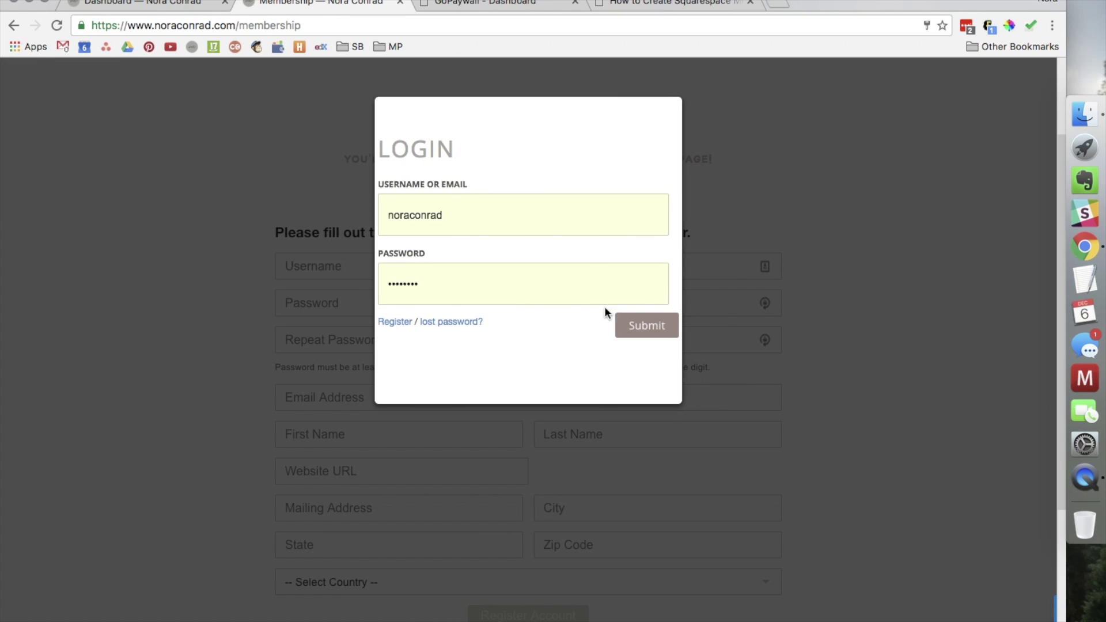
left_click(634, 323)
left_click(634, 322)
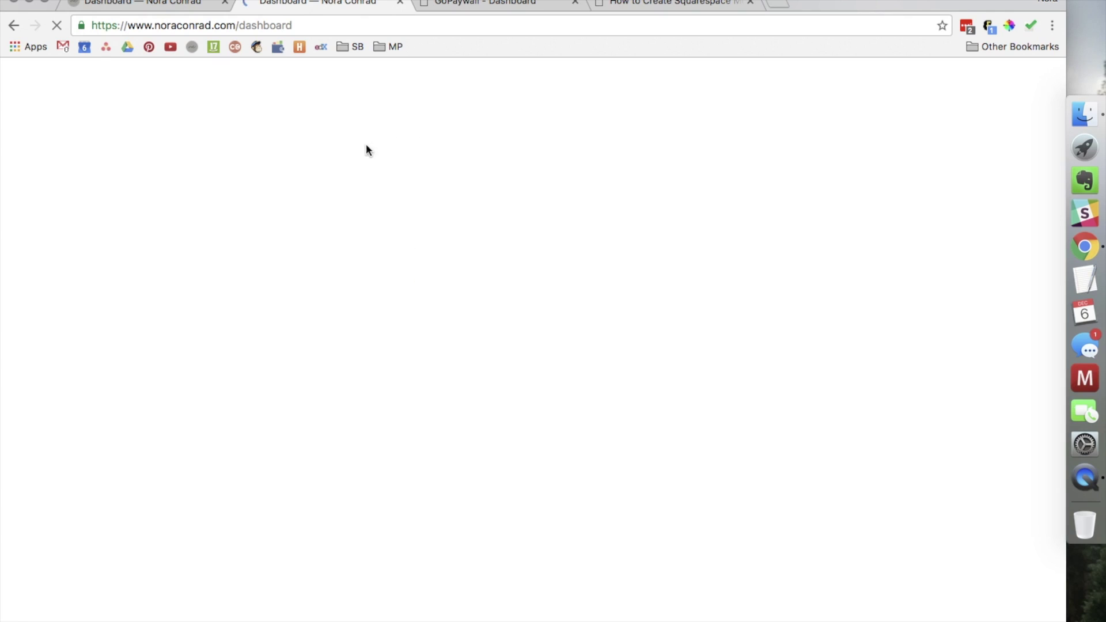
double_click(273, 25)
type("membership")
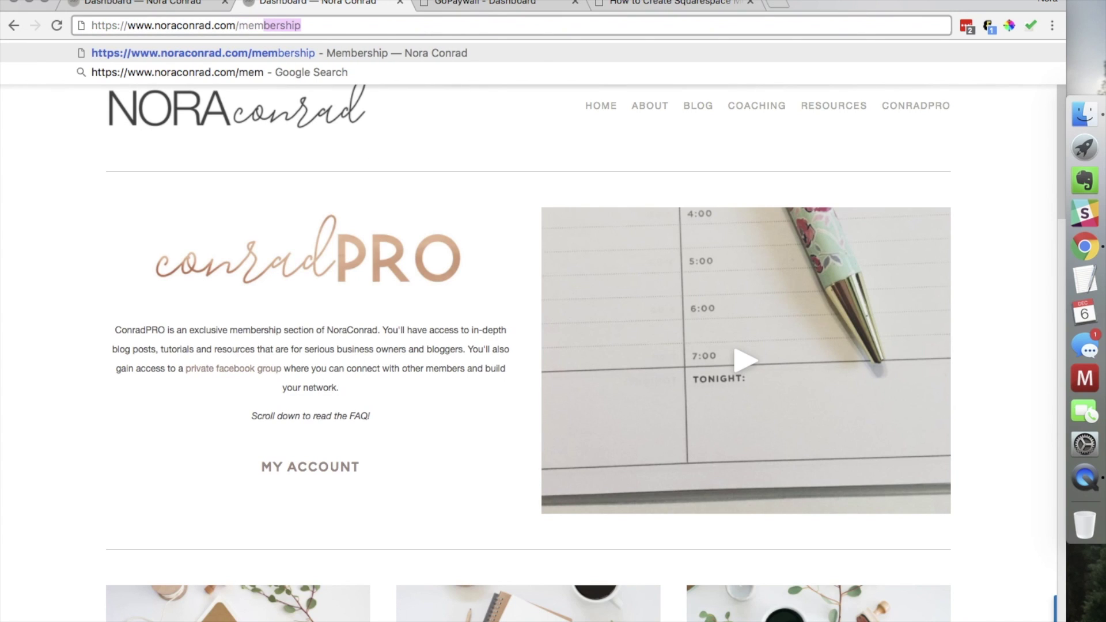
left_click(286, 53)
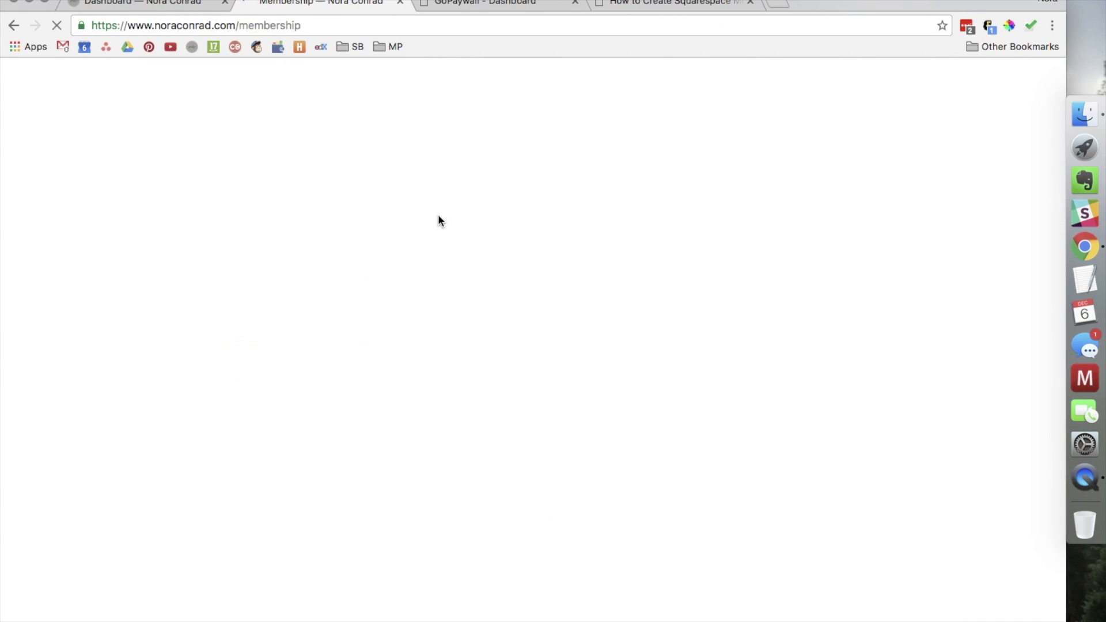
- Review all the membership packages offered in the member account window, including the Lifetime plan
scroll(436, 230, "down", 3)
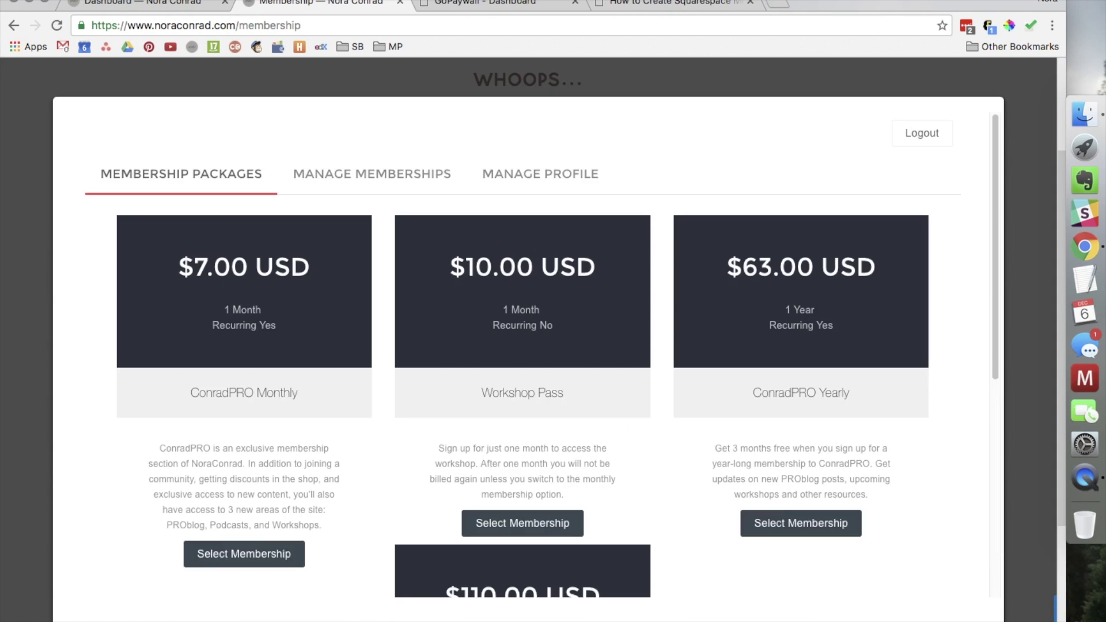
scroll(476, 275, "down", 10)
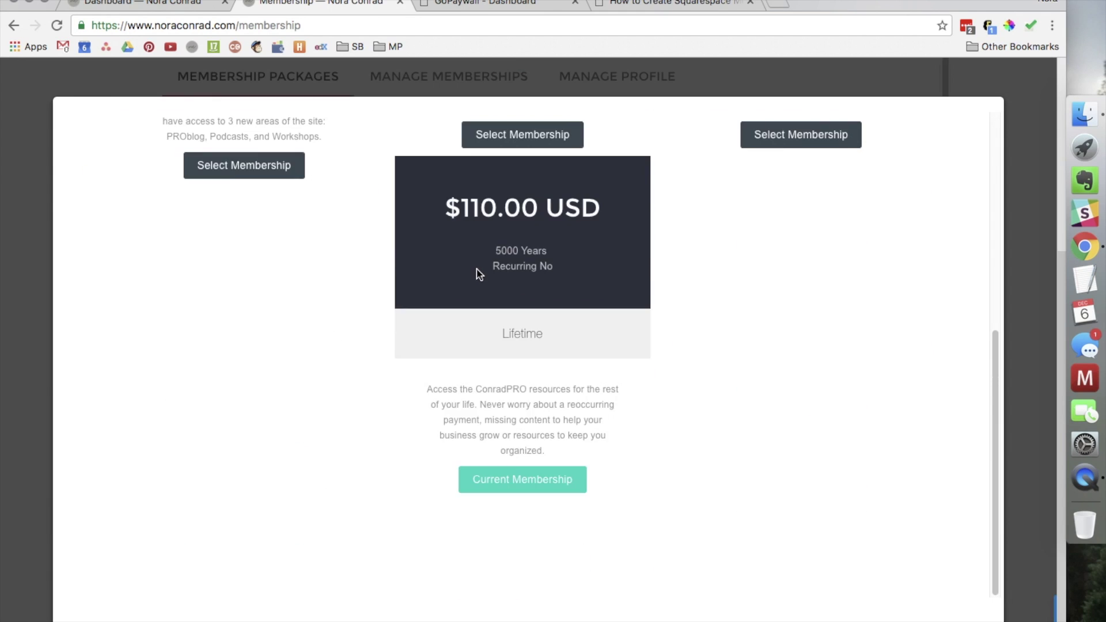
scroll(476, 267, "up", 7)
scroll(602, 265, "down", 5)
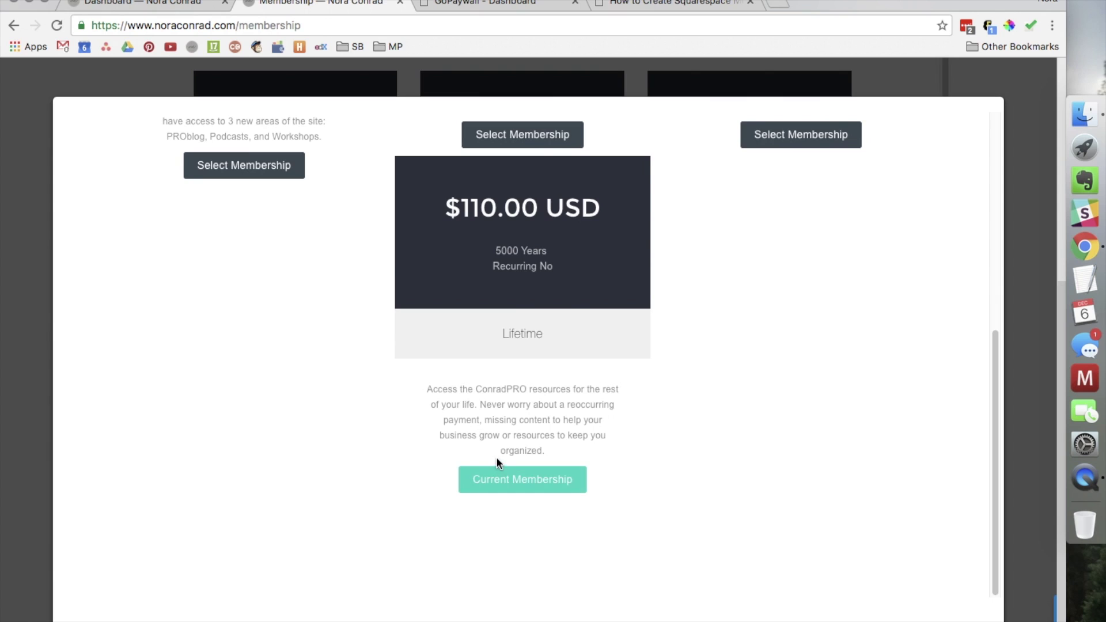
scroll(499, 443, "up", 2)
scroll(518, 415, "up", 3)
scroll(717, 349, "up", 3)
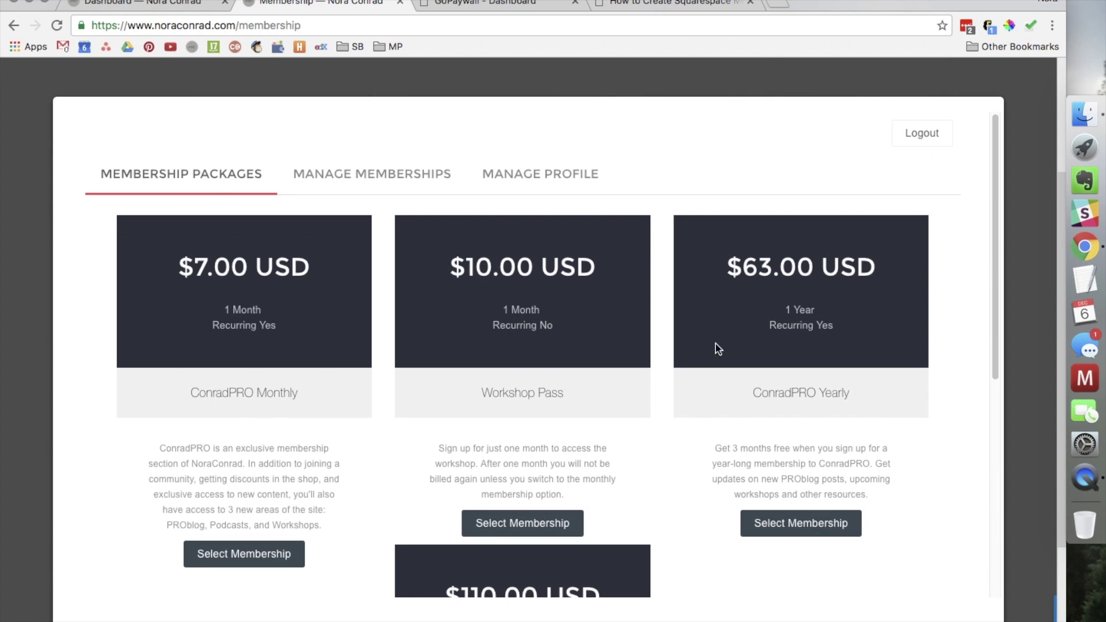
- Check the account's Manage Memberships and Manage Profile sections, including the current membership's expiry date, and dismiss the account window
left_click(344, 167)
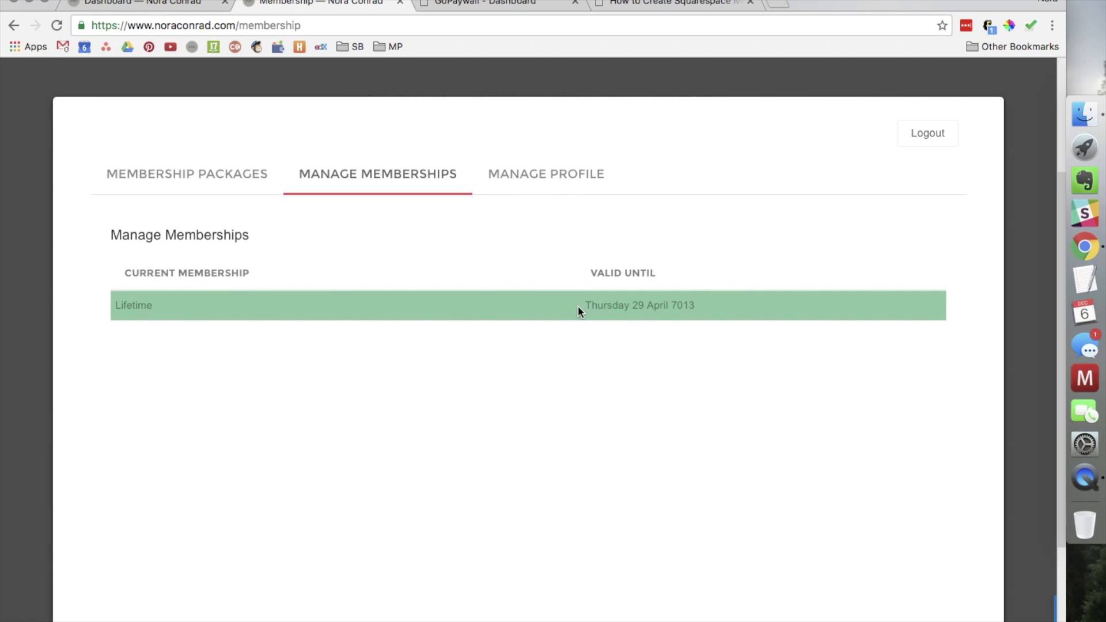
left_click_drag(588, 308, 716, 306)
left_click(716, 306)
left_click(546, 174)
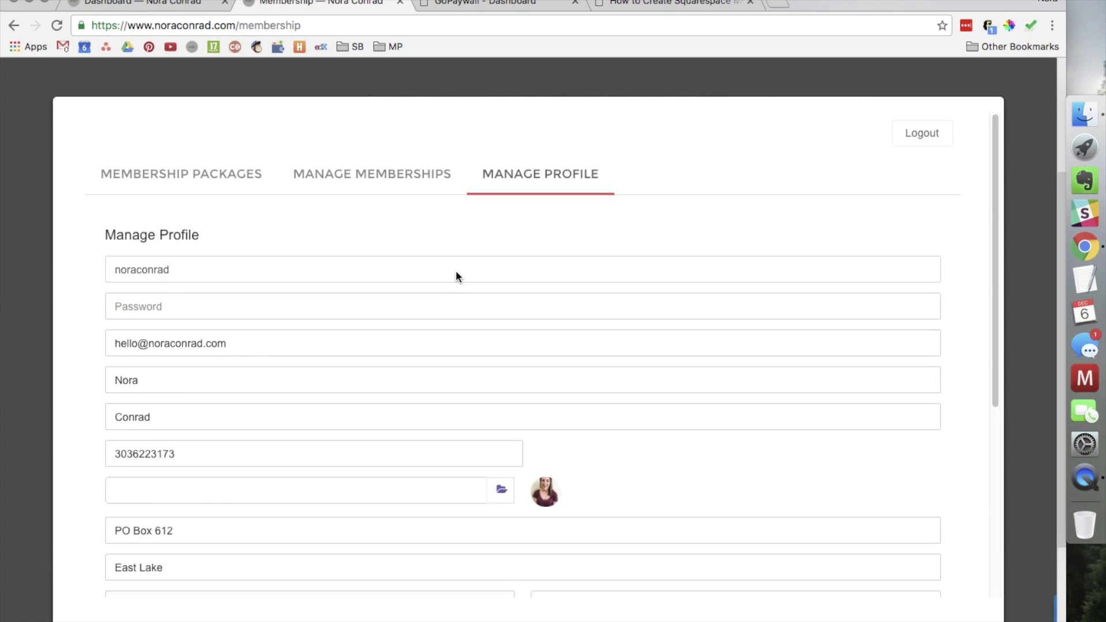
left_click(315, 172)
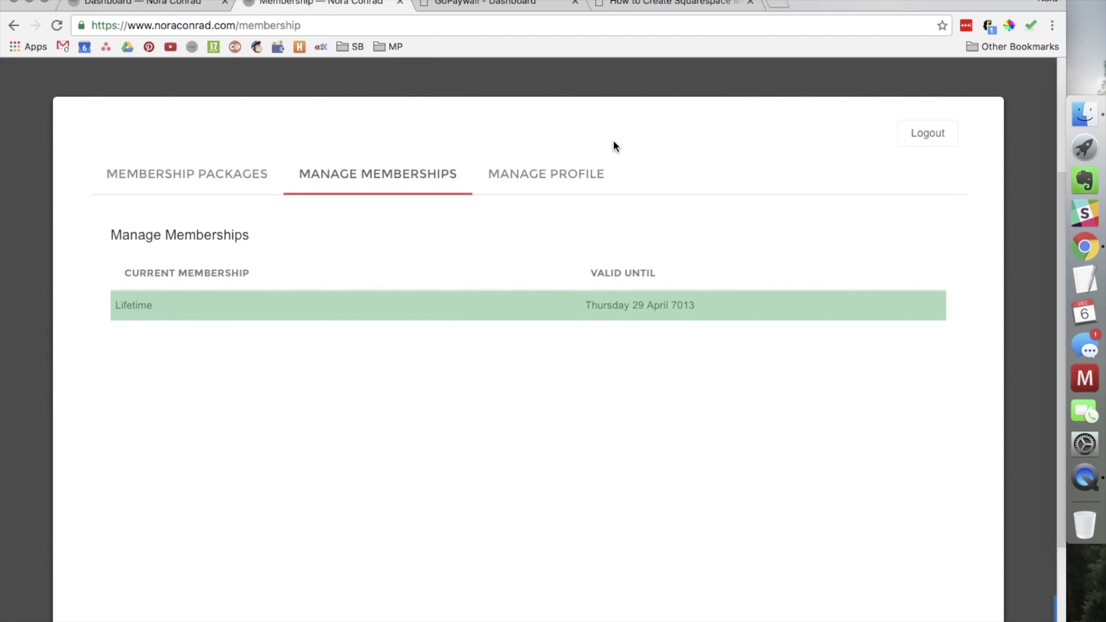
left_click(934, 134)
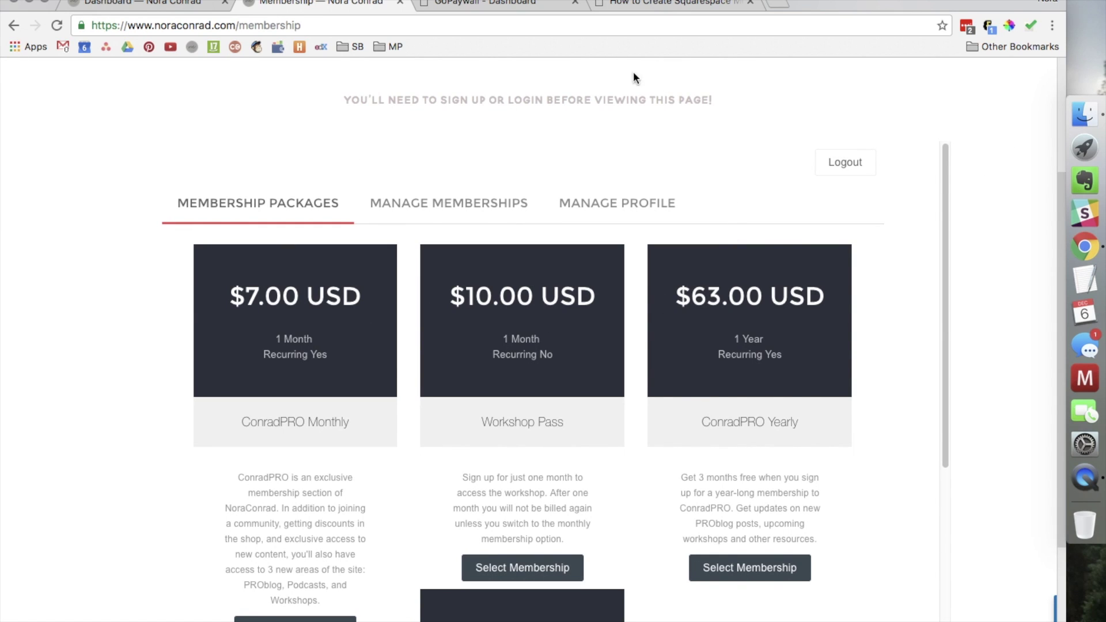
- Examine the Embed Pricing Tables and Embed User Directory snippets and their descriptions on the GoPaywall help page
left_click(496, 6)
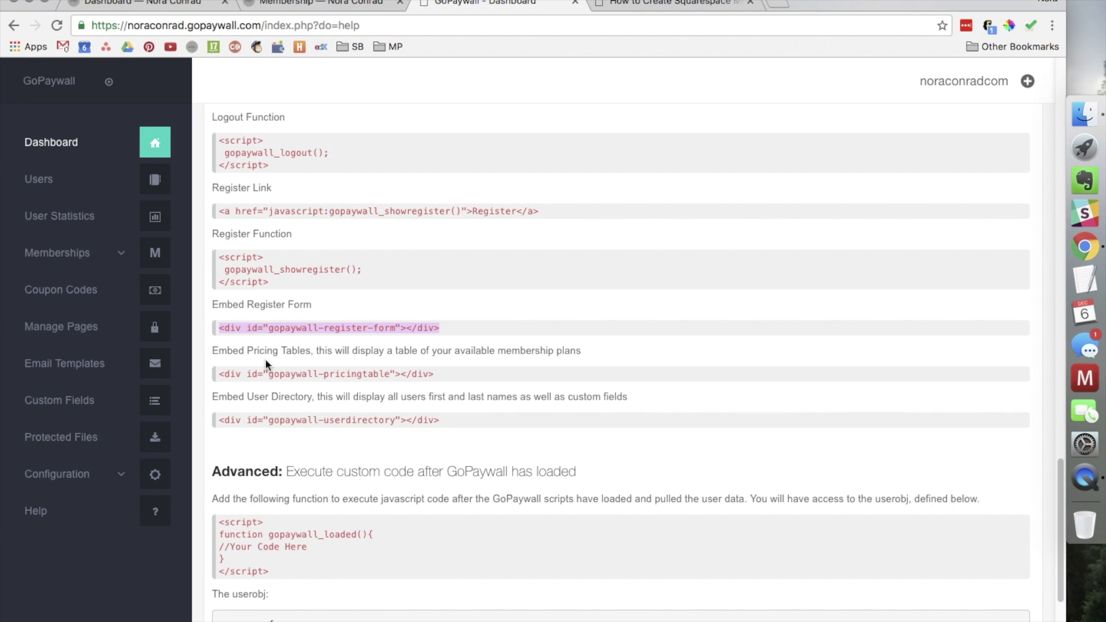
left_click_drag(582, 352, 305, 353)
left_click(305, 354)
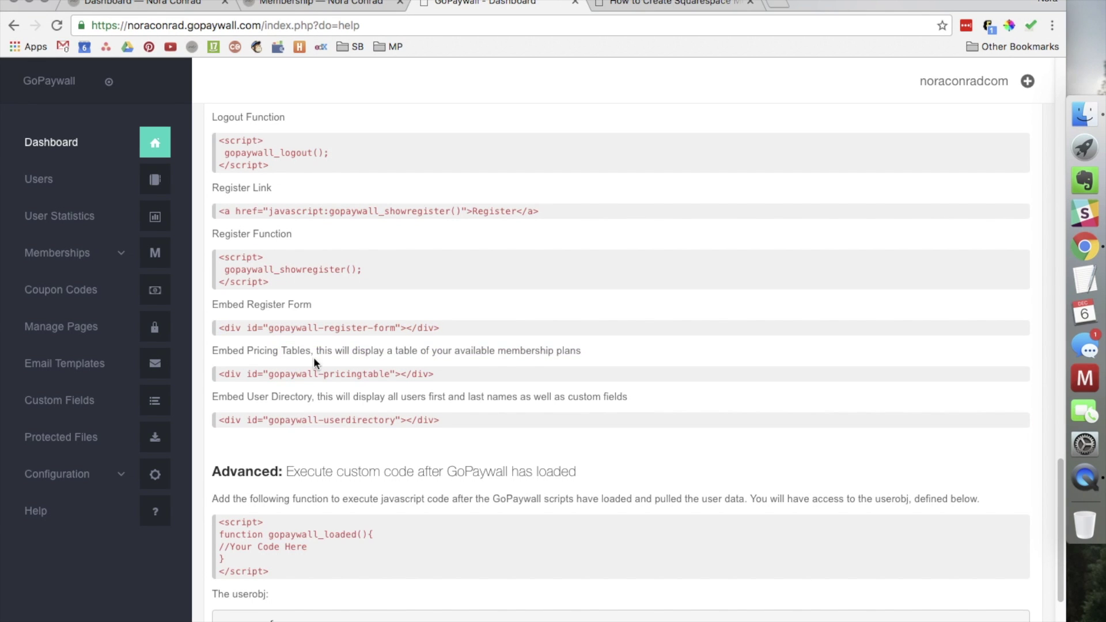
left_click(300, 420)
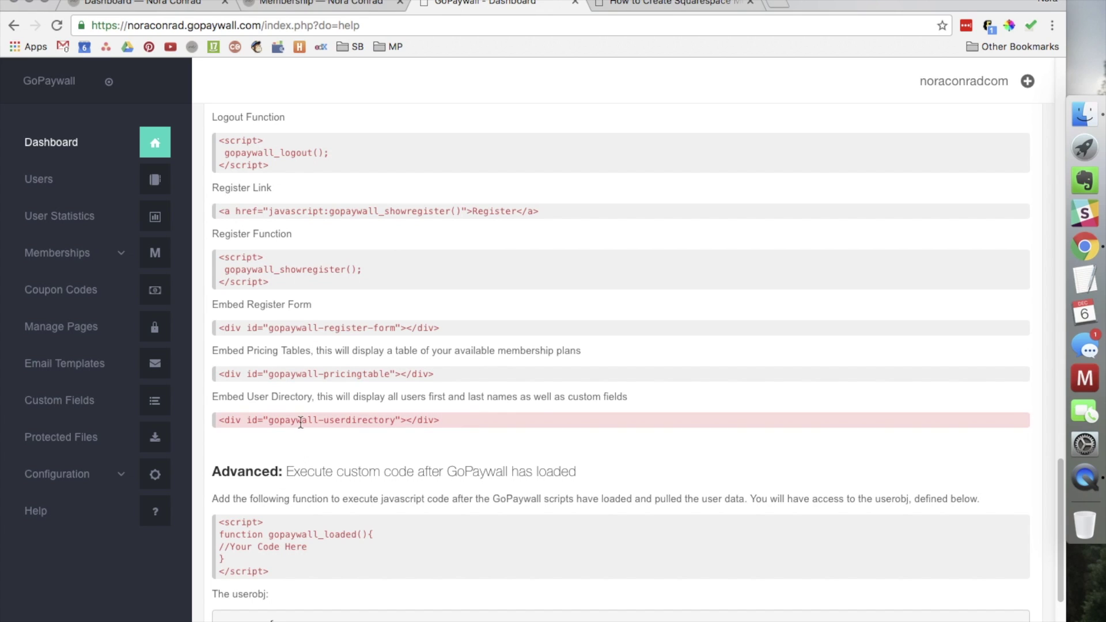
left_click(264, 398)
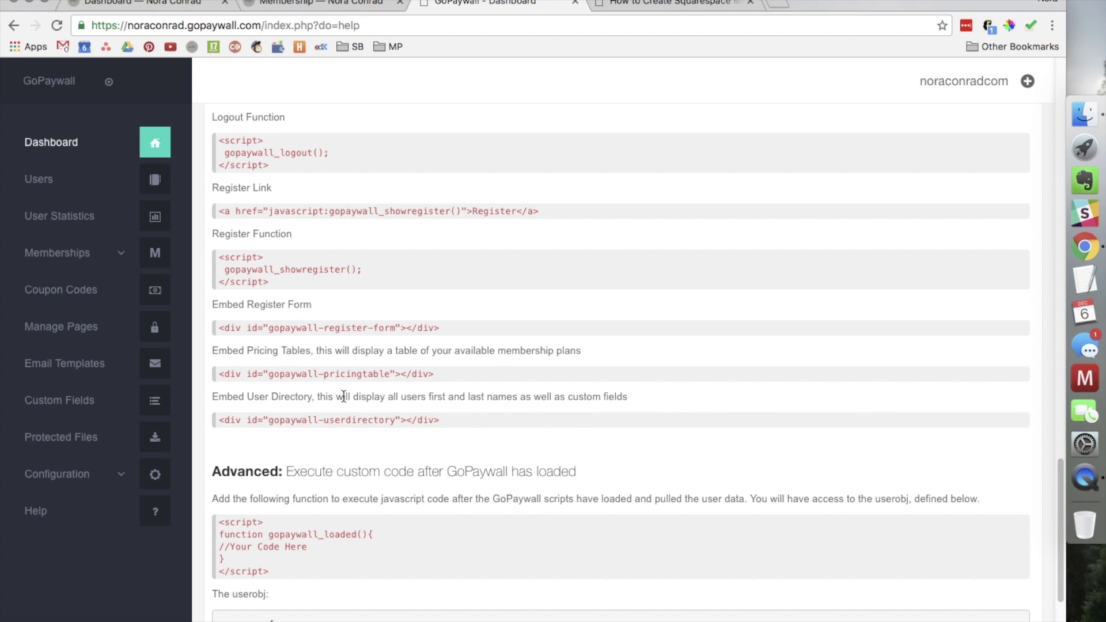
- Look back over the GoPaywall help page, from the embed snippets to the page-protection code and header setup instructions
scroll(344, 396, "down", 4)
left_click(327, 372)
scroll(317, 365, "up", 20)
left_click(366, 495)
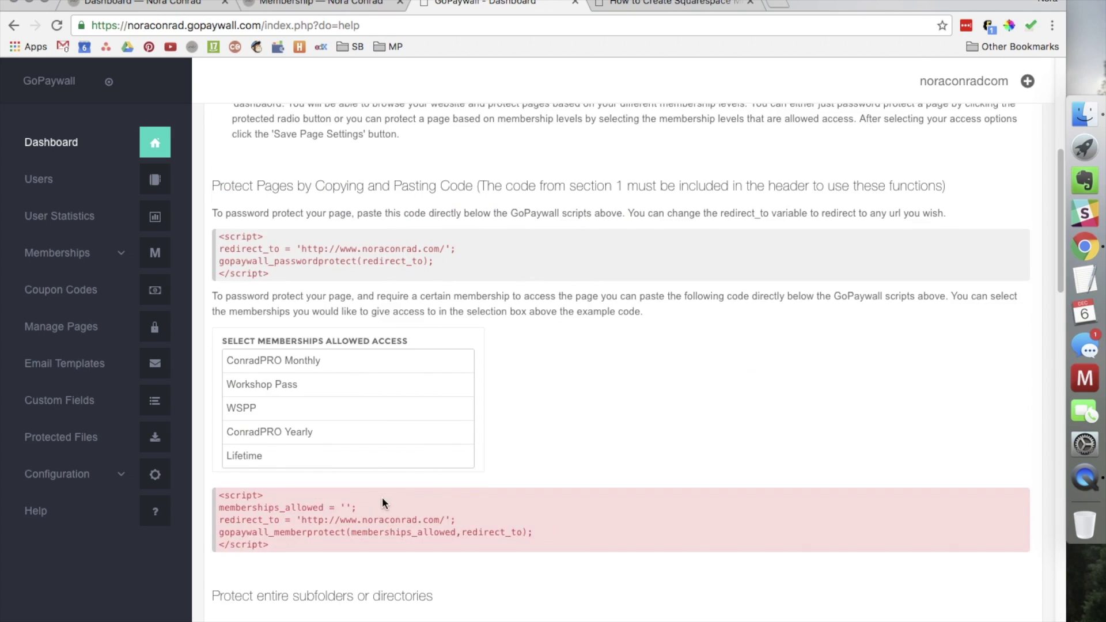
left_click(366, 495)
scroll(698, 429, "up", 6)
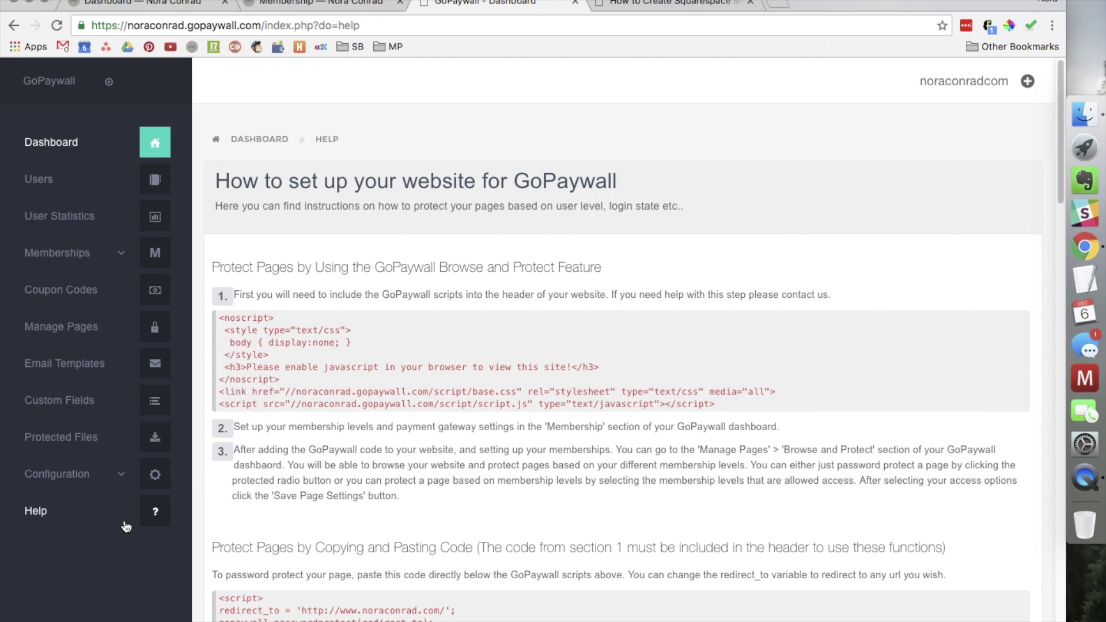
- Open the GoPaywall appearance configuration and review the widget colours, login form preview, and login and registration display options
left_click(75, 474)
scroll(69, 467, "down", 2)
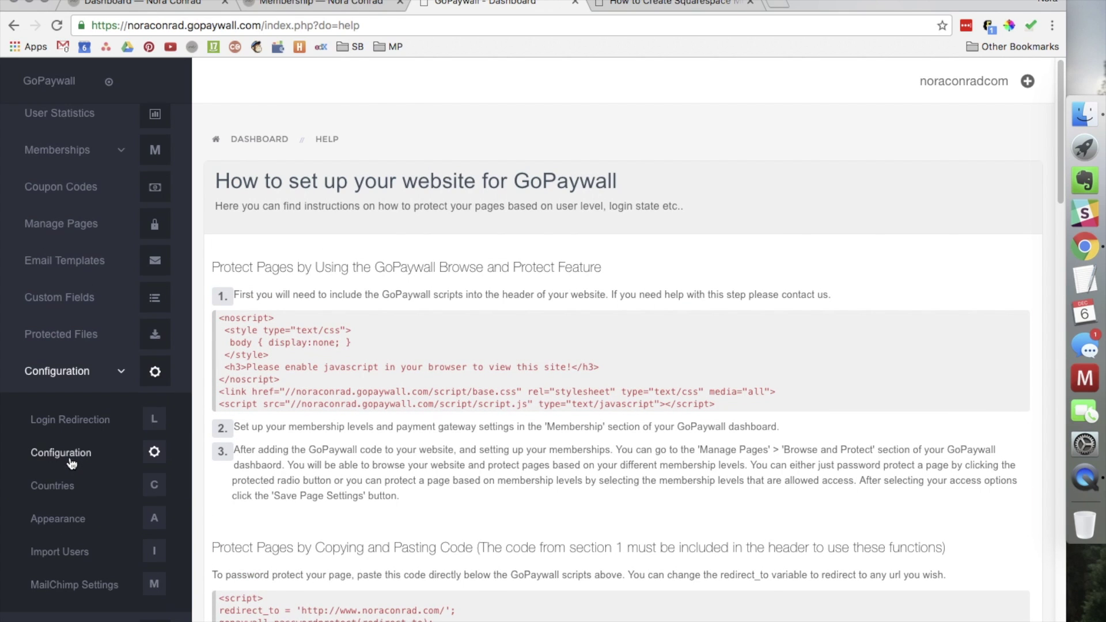
left_click(67, 532)
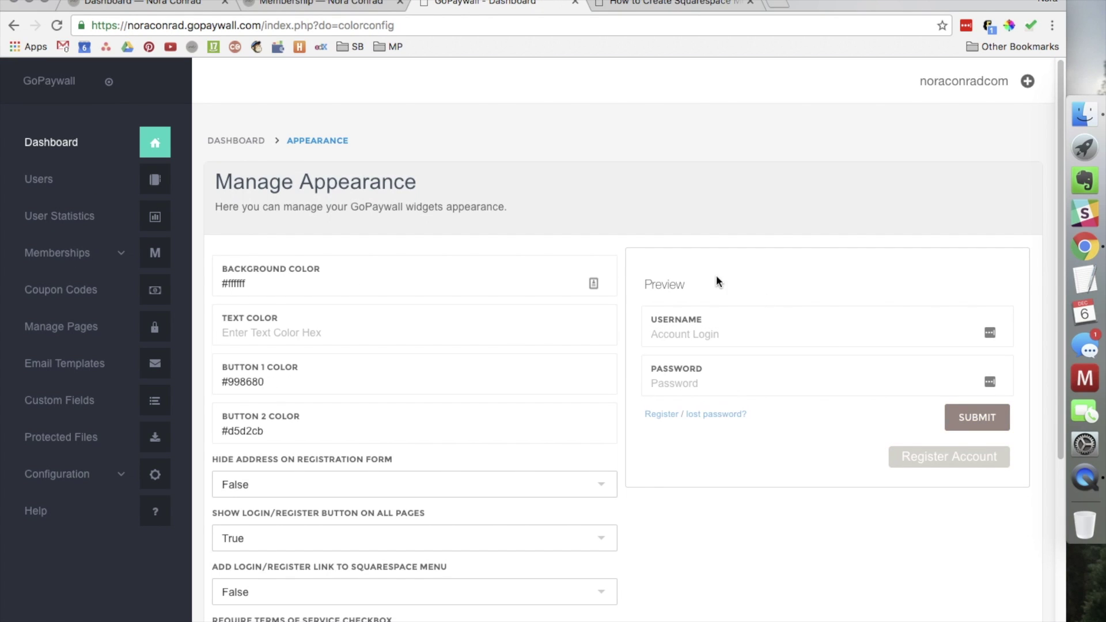
scroll(748, 299, "down", 3)
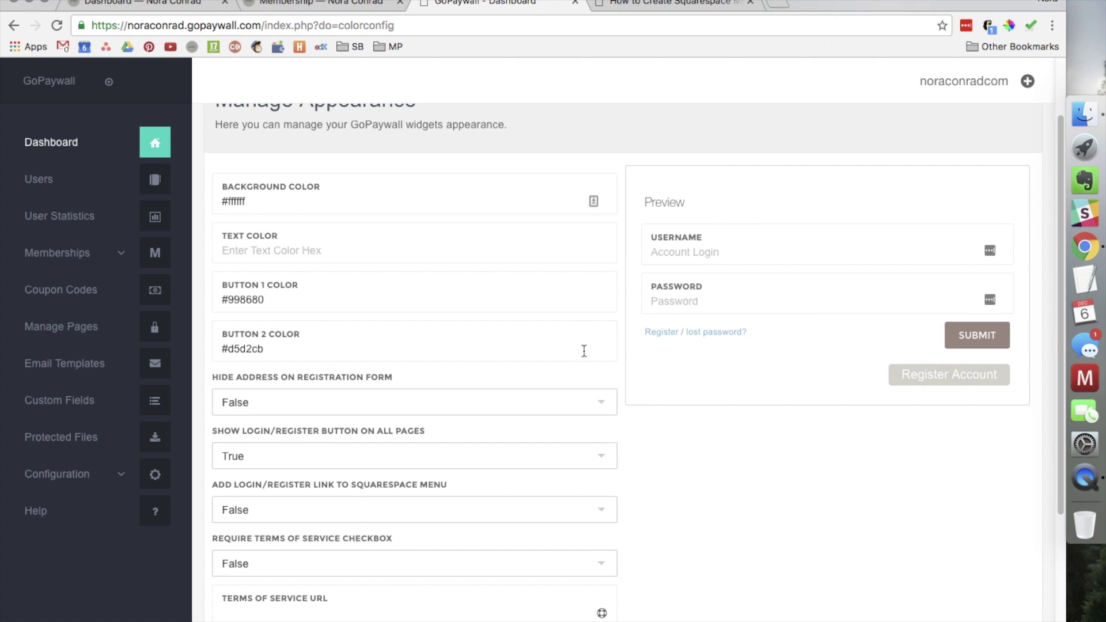
- Return to the main GoPaywall dashboard overview and close the public Membership page
left_click(45, 148)
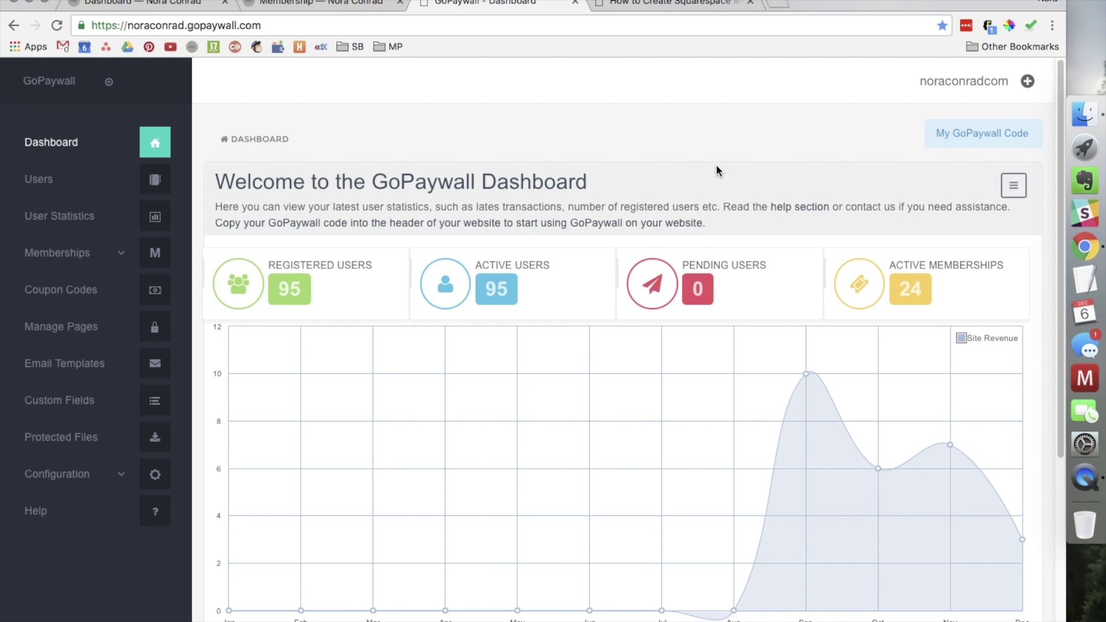
left_click(400, 3)
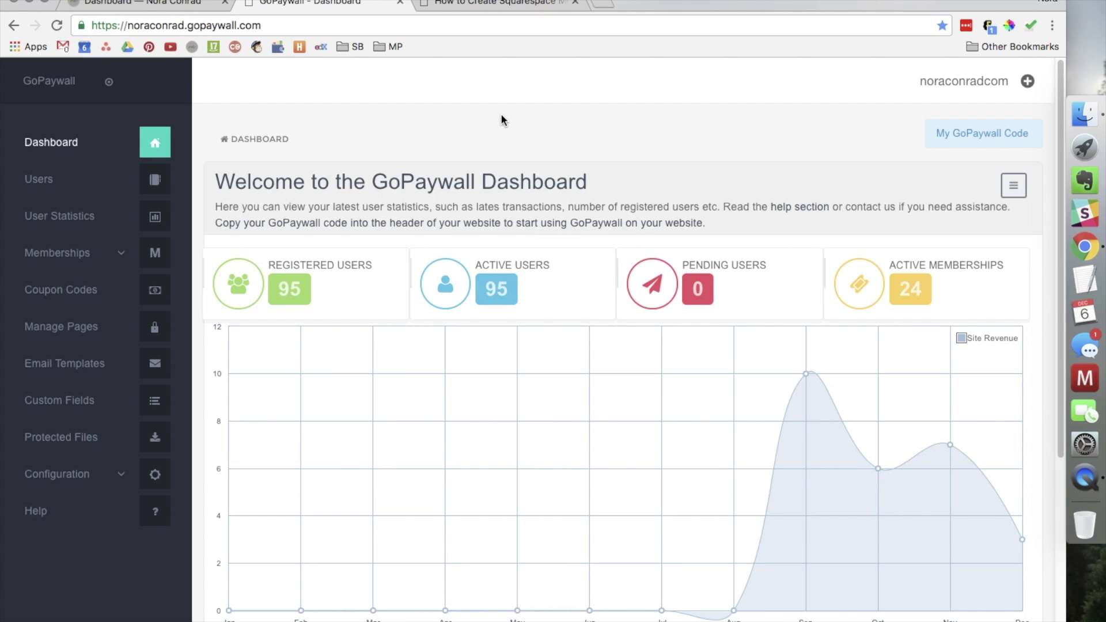